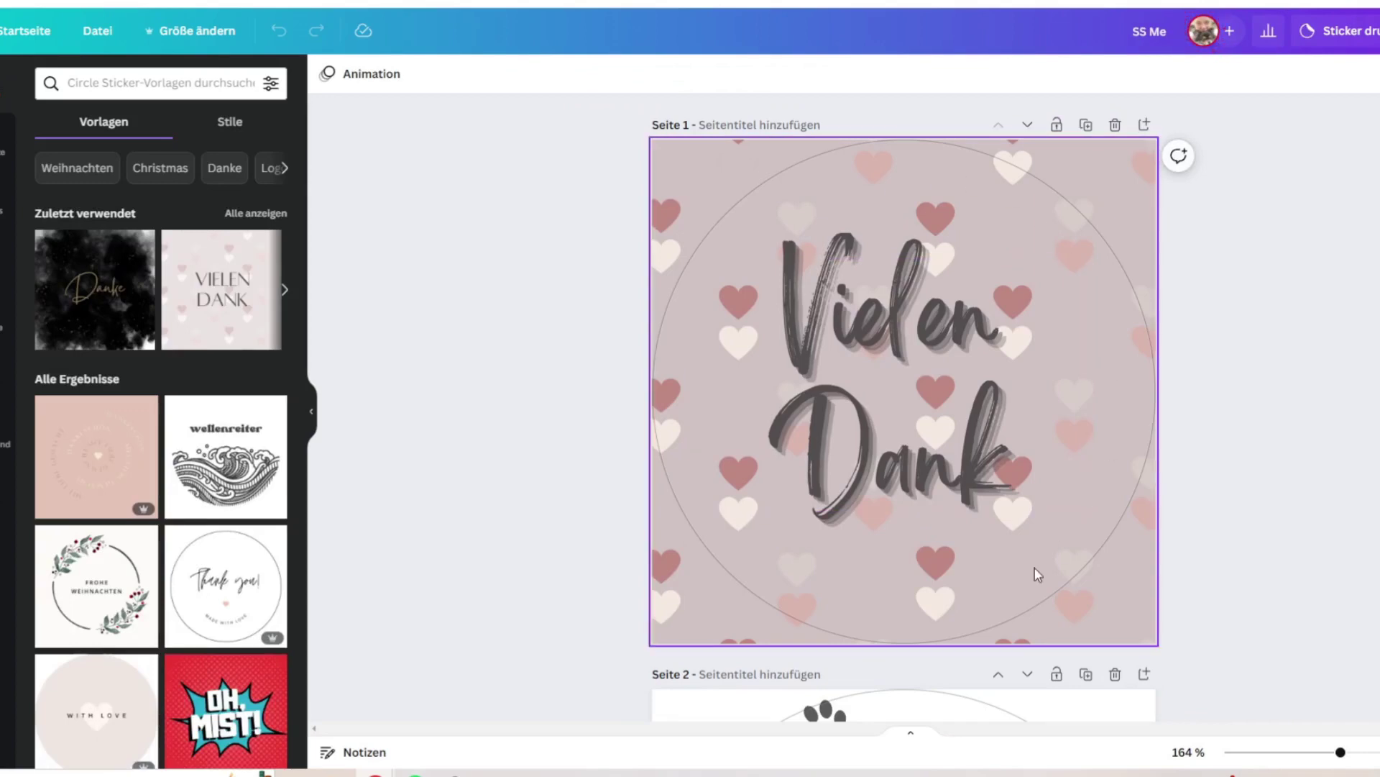
- Look through earlier designs, including the SS Me circle stickers and the Neue Sticker Instagram post, and the other recent designs
{"action": "scroll", "coordinate": [1165, 370], "scroll_direction": "down", "scroll_amount": 5}
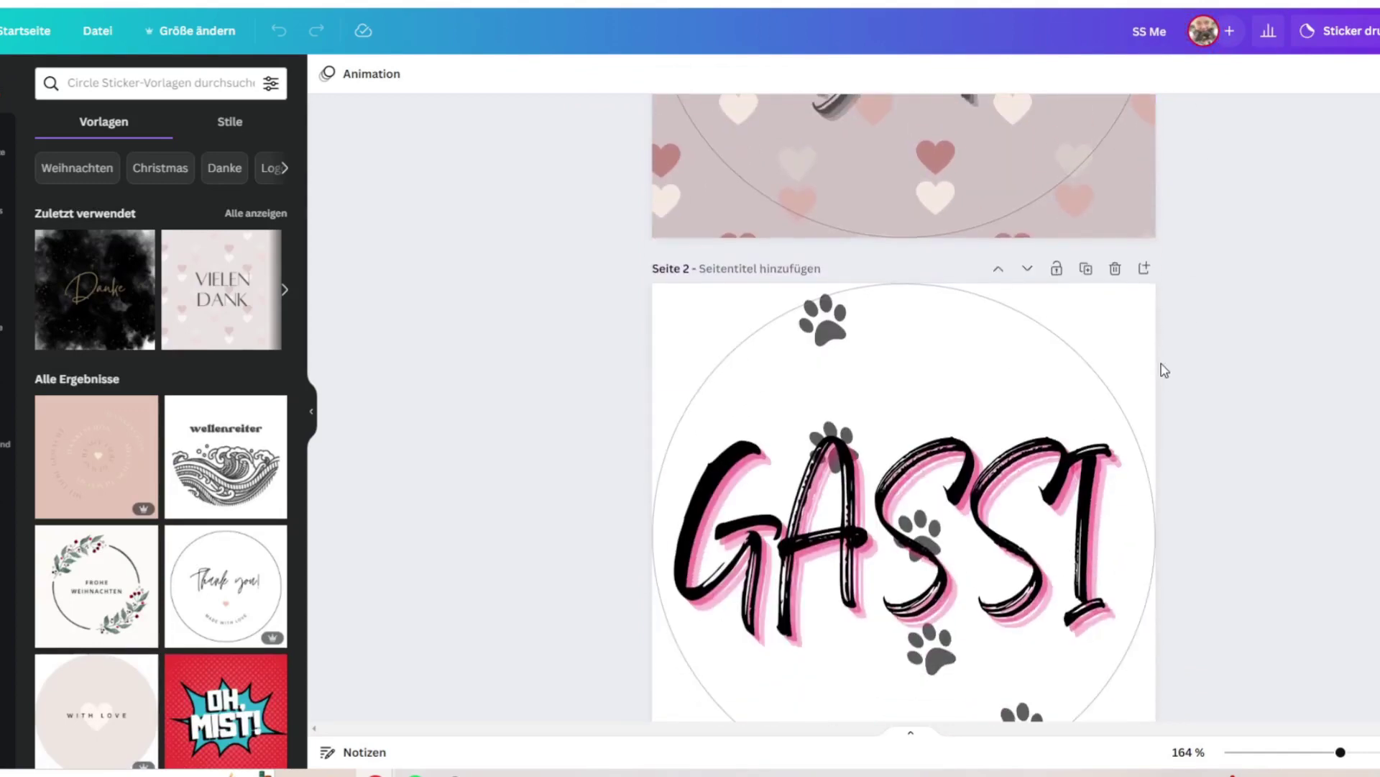
{"action": "scroll", "coordinate": [1222, 391], "scroll_direction": "down", "scroll_amount": 8}
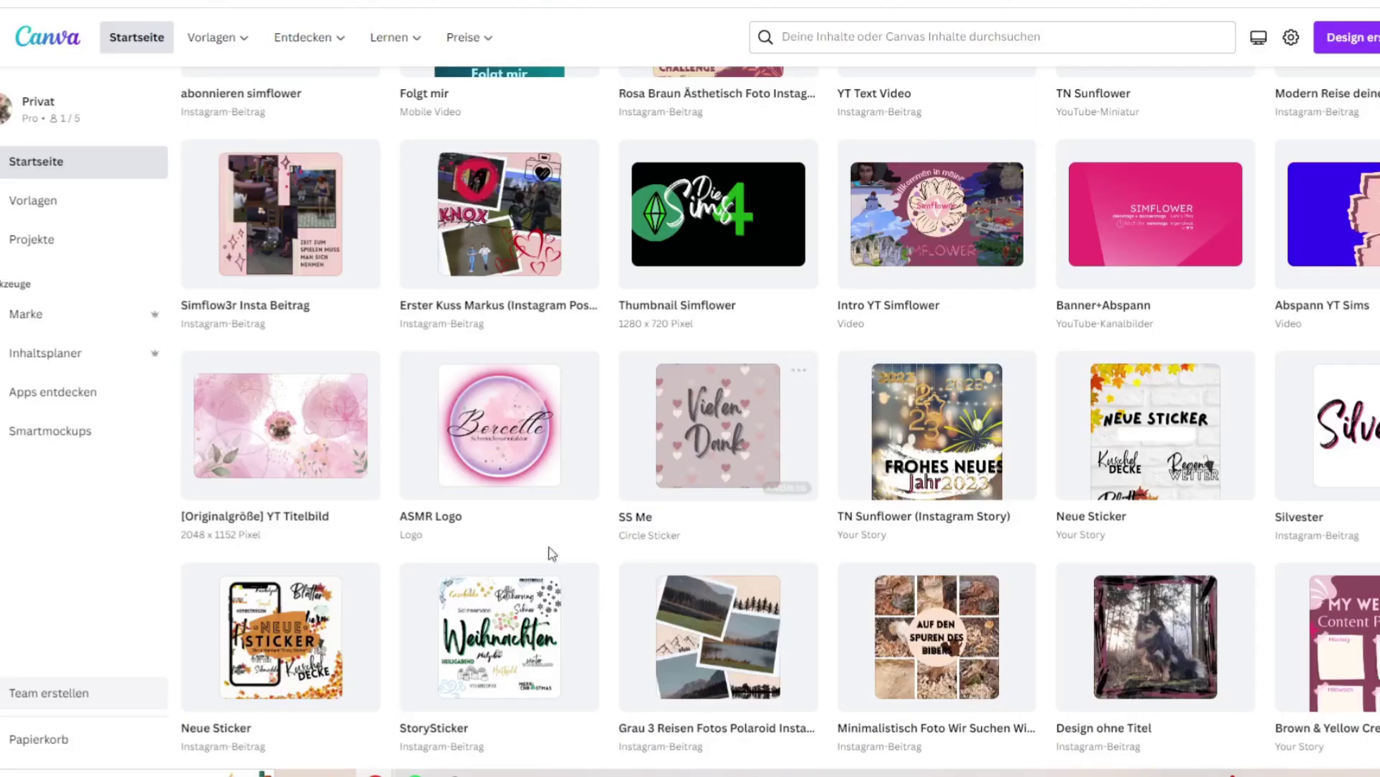
{"action": "scroll", "coordinate": [551, 552], "scroll_direction": "down", "scroll_amount": 3}
{"action": "left_click", "coordinate": [288, 487]}
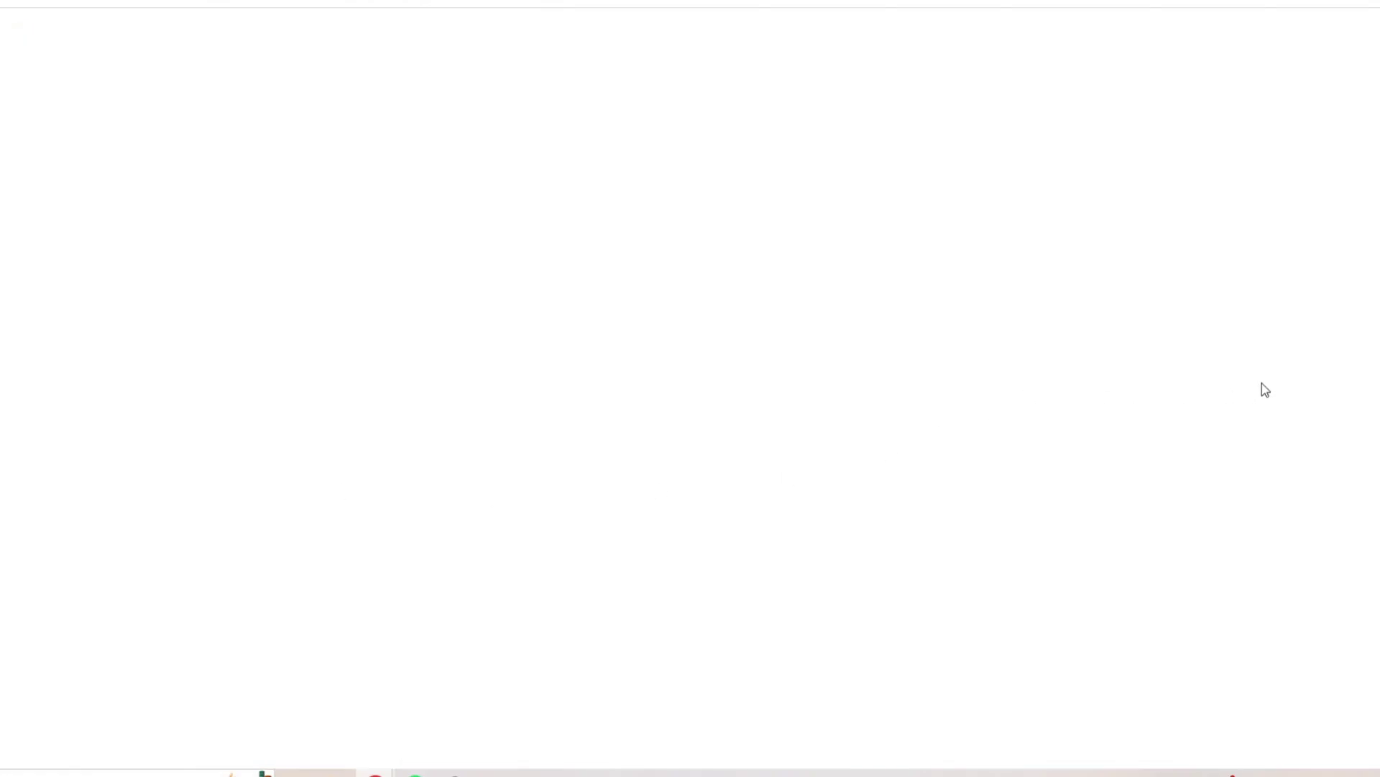
{"action": "scroll", "coordinate": [1237, 381], "scroll_direction": "down", "scroll_amount": 5}
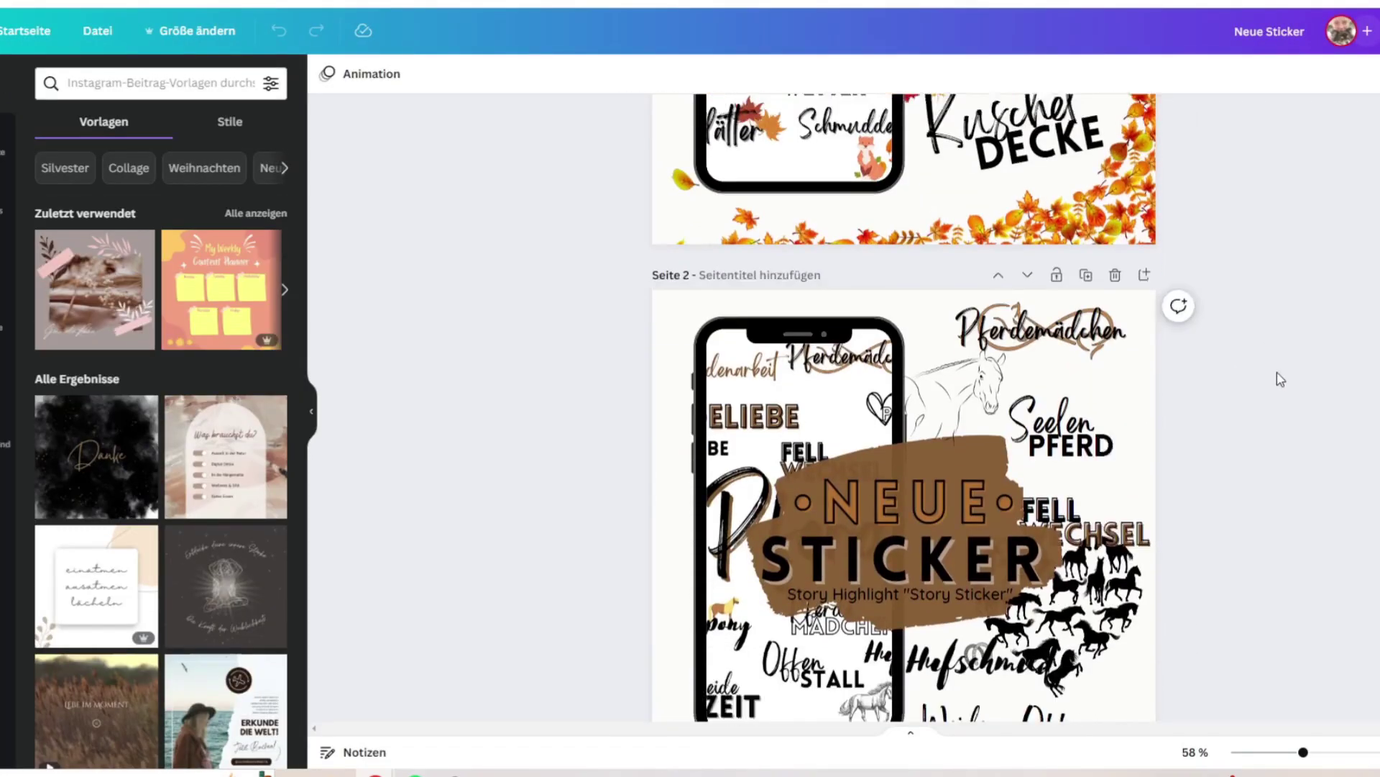
{"action": "scroll", "coordinate": [1281, 379], "scroll_direction": "down", "scroll_amount": 2}
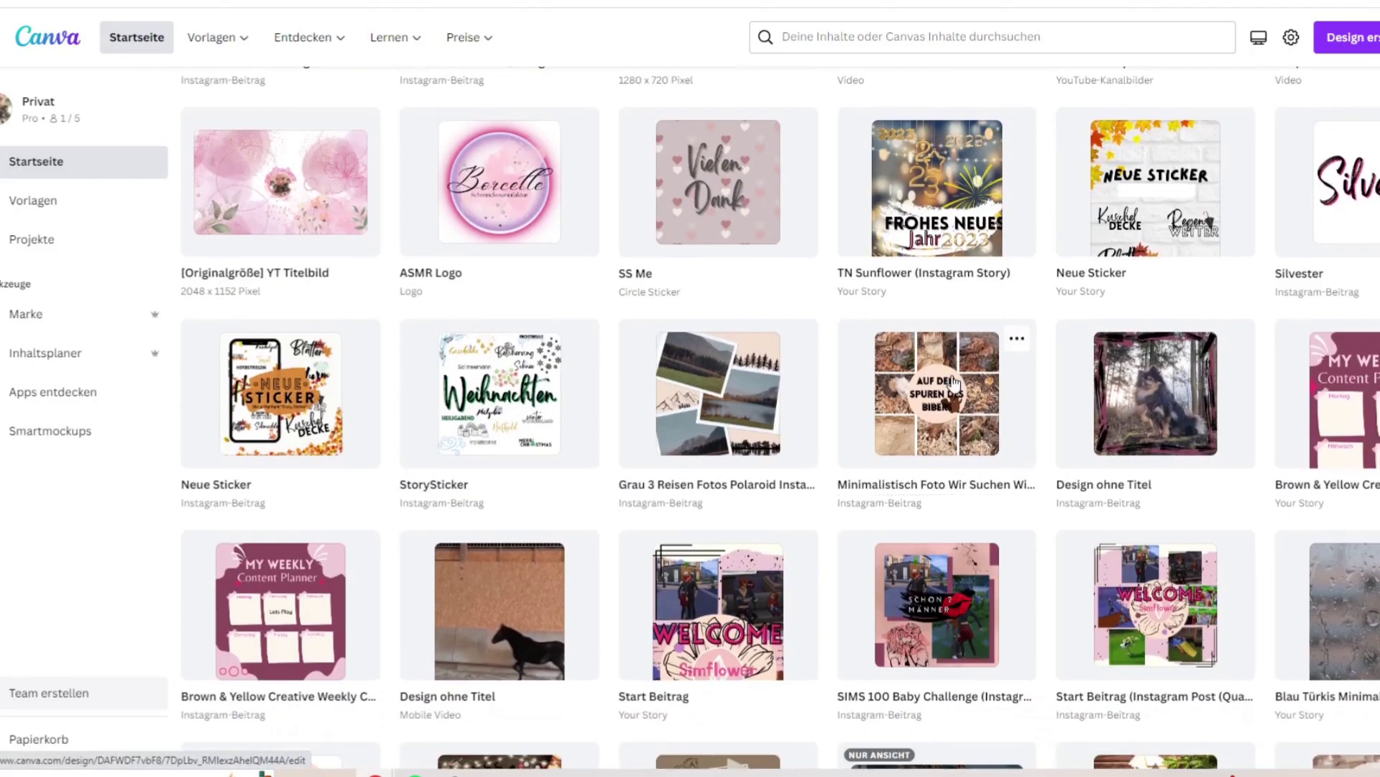
{"action": "left_click", "coordinate": [955, 385]}
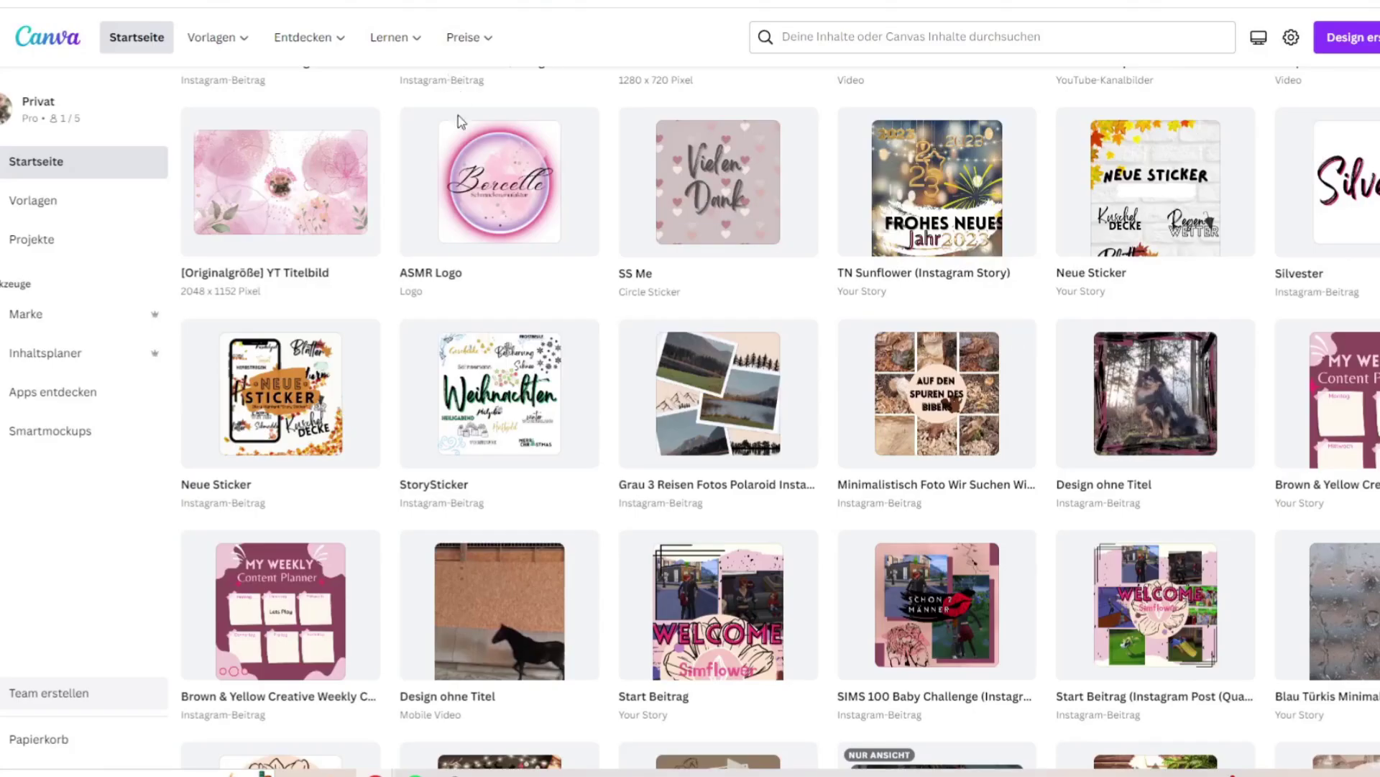
{"action": "scroll", "coordinate": [460, 123], "scroll_direction": "up", "scroll_amount": 10}
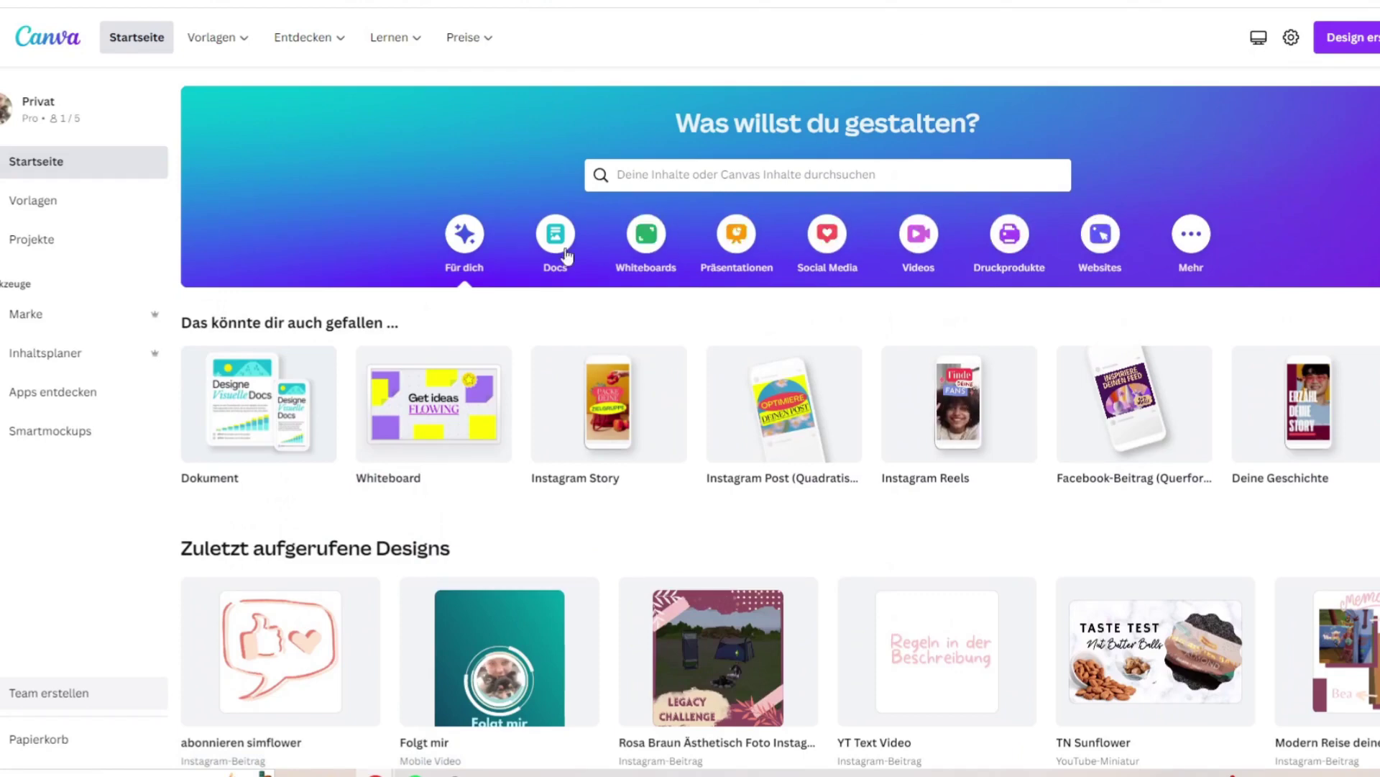
- Open the template gallery for square Instagram posts from the Social Media category
{"action": "left_click", "coordinate": [850, 247]}
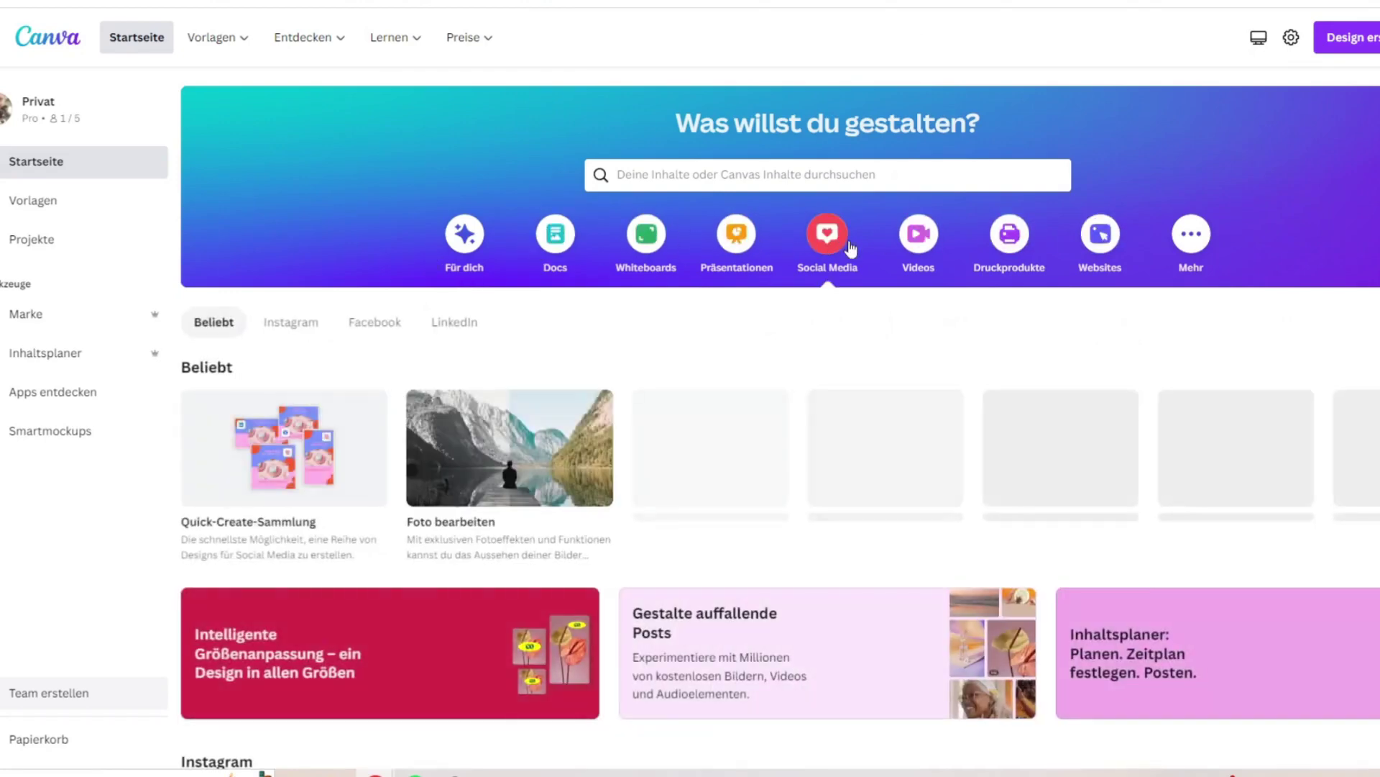
{"action": "scroll", "coordinate": [779, 391], "scroll_direction": "down", "scroll_amount": 1}
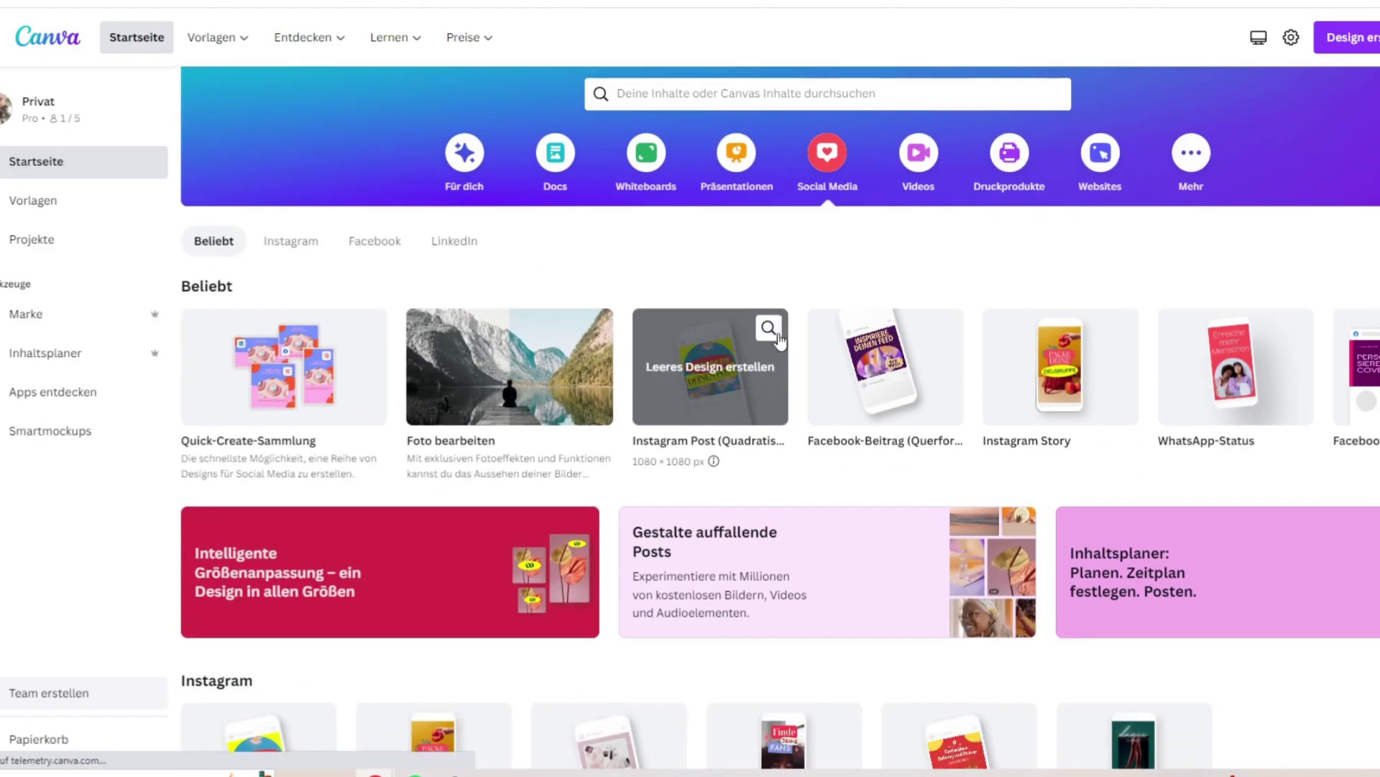
{"action": "left_click", "coordinate": [777, 333]}
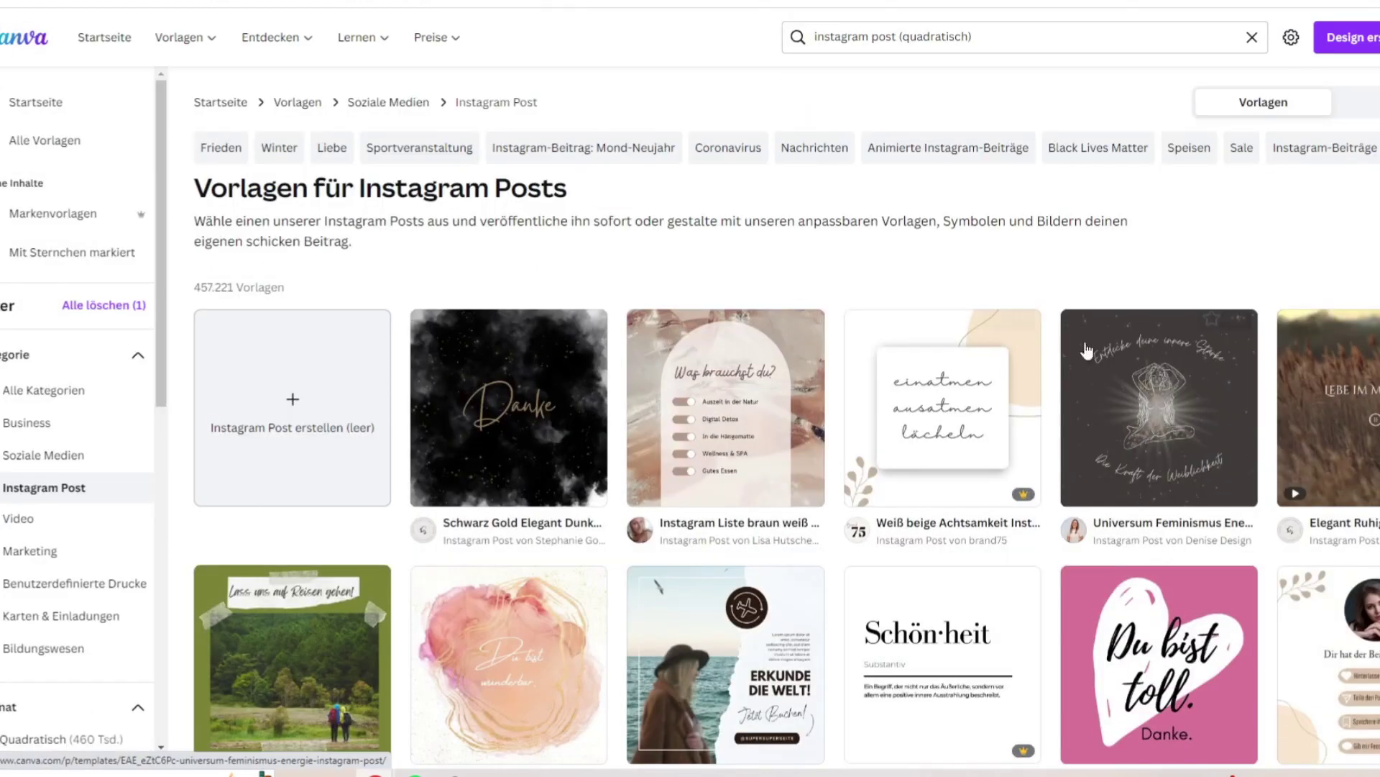
- Find the Instagram Post Beige Nature Minimalist template with the candle photo and open it as a new design
{"action": "scroll", "coordinate": [1087, 351], "scroll_direction": "down", "scroll_amount": 8}
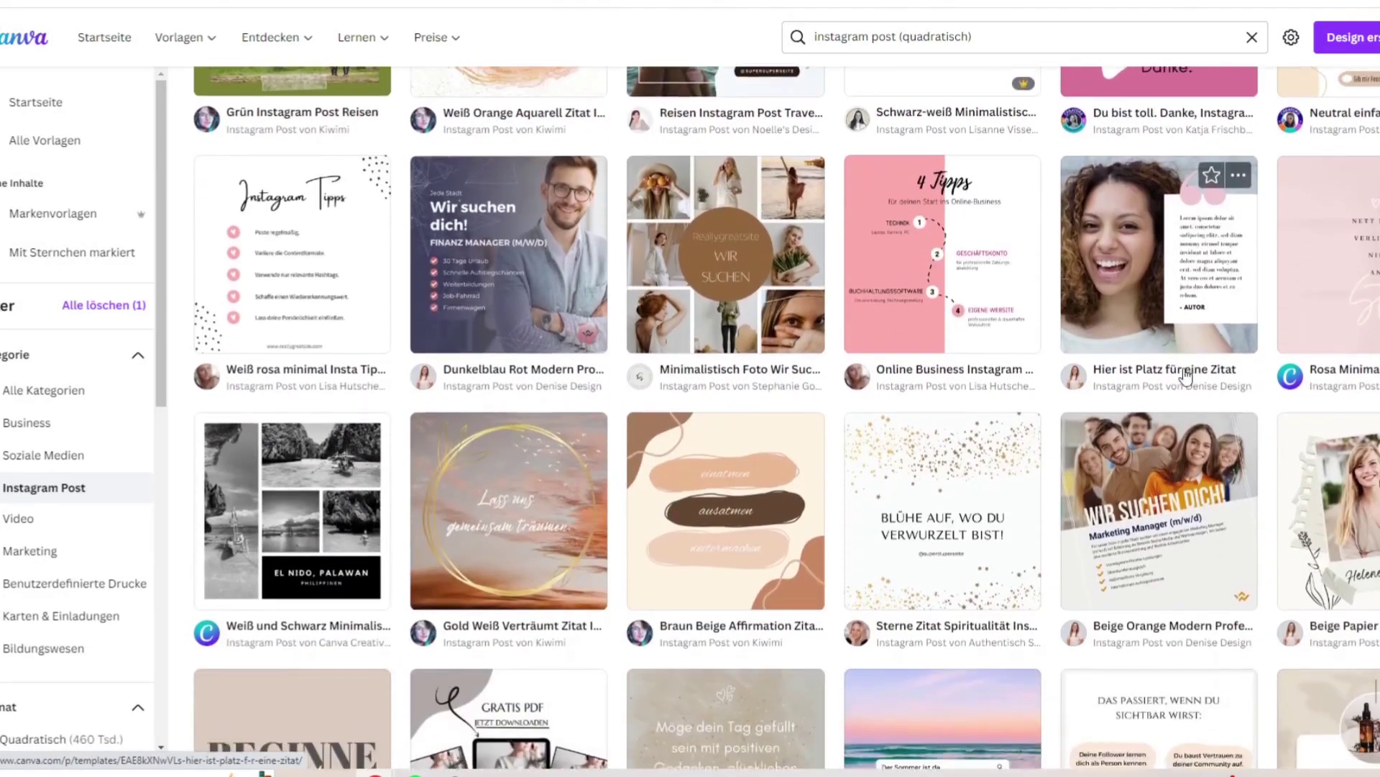
{"action": "scroll", "coordinate": [1187, 374], "scroll_direction": "down", "scroll_amount": 10}
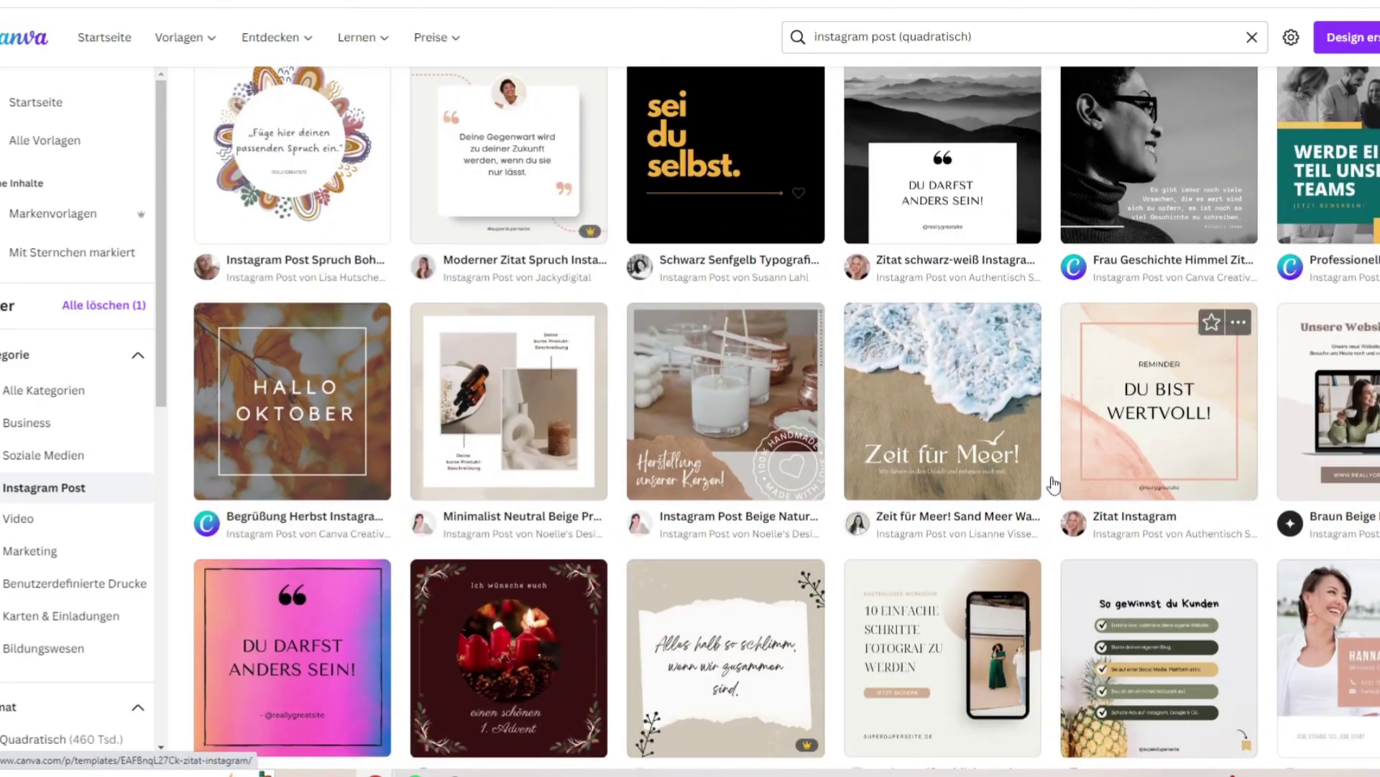
{"action": "scroll", "coordinate": [993, 236], "scroll_direction": "down", "scroll_amount": 2}
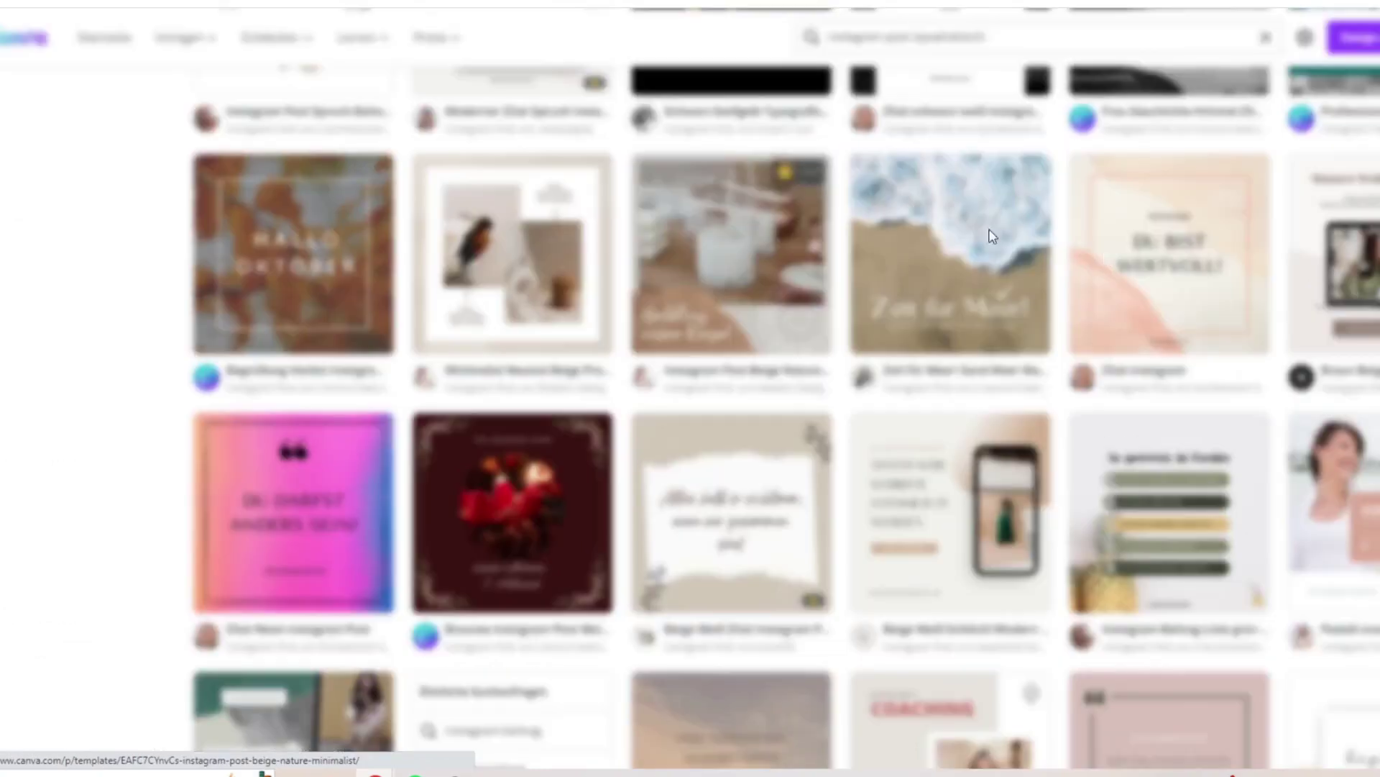
{"action": "left_click", "coordinate": [993, 236]}
{"action": "left_click", "coordinate": [1066, 196]}
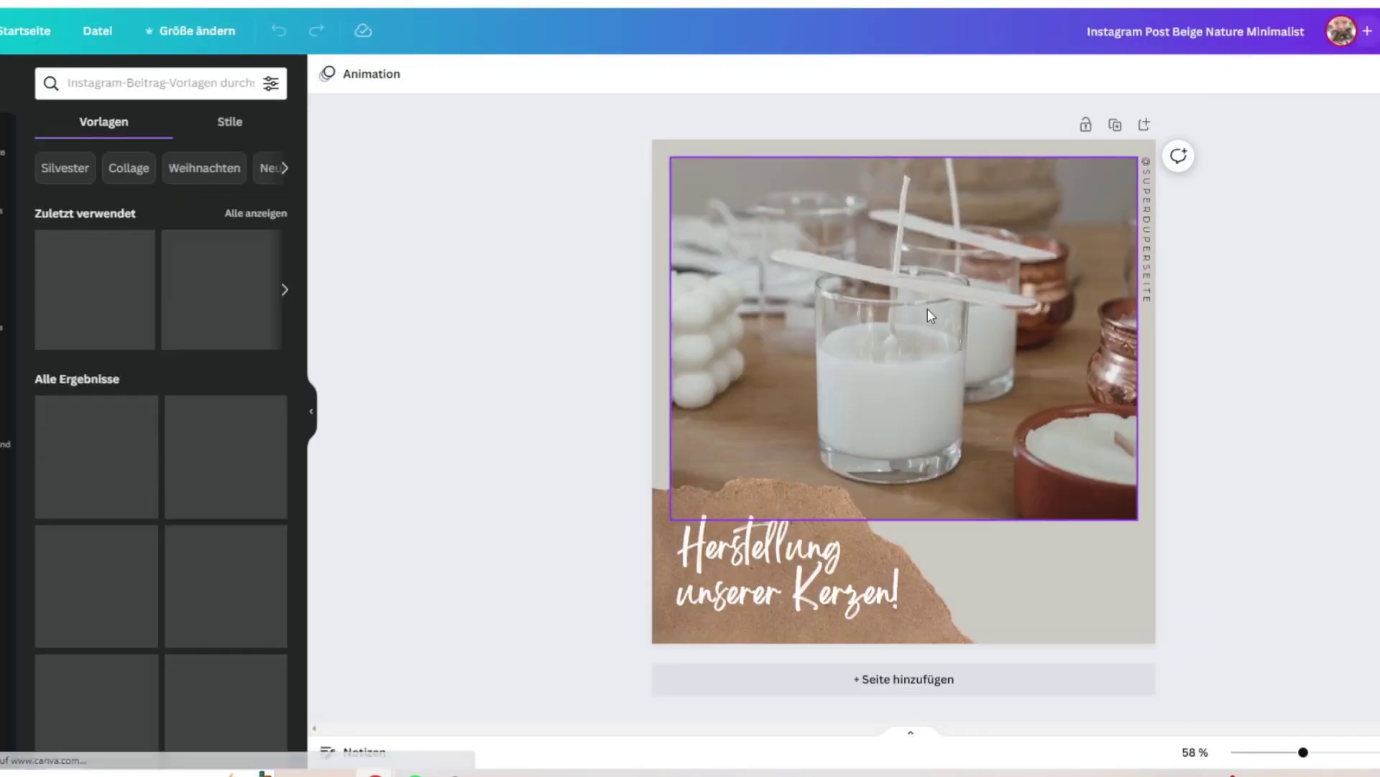
- Replace the headline text with "Hallo ich bin nue" and delete the round handmade badge
{"action": "left_click", "coordinate": [776, 558]}
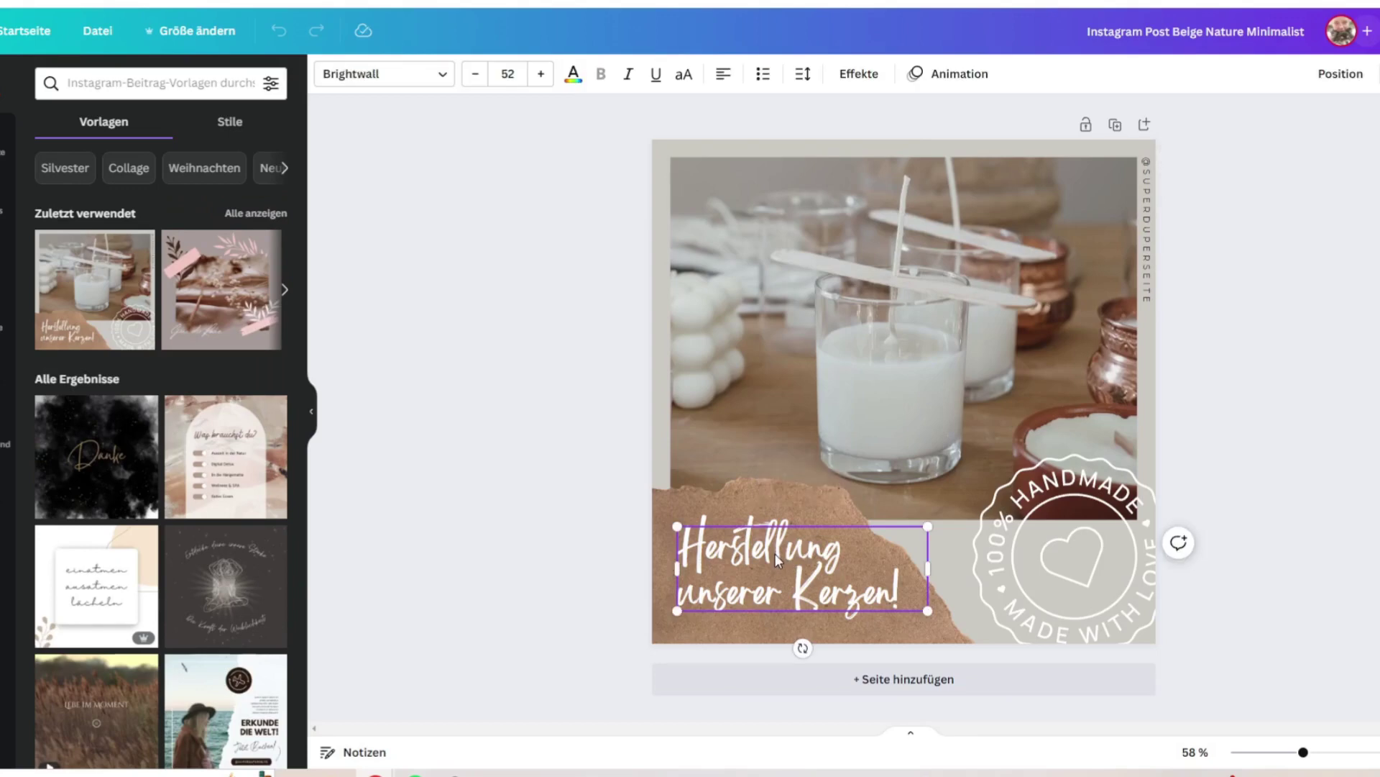
{"action": "double_click", "coordinate": [775, 552]}
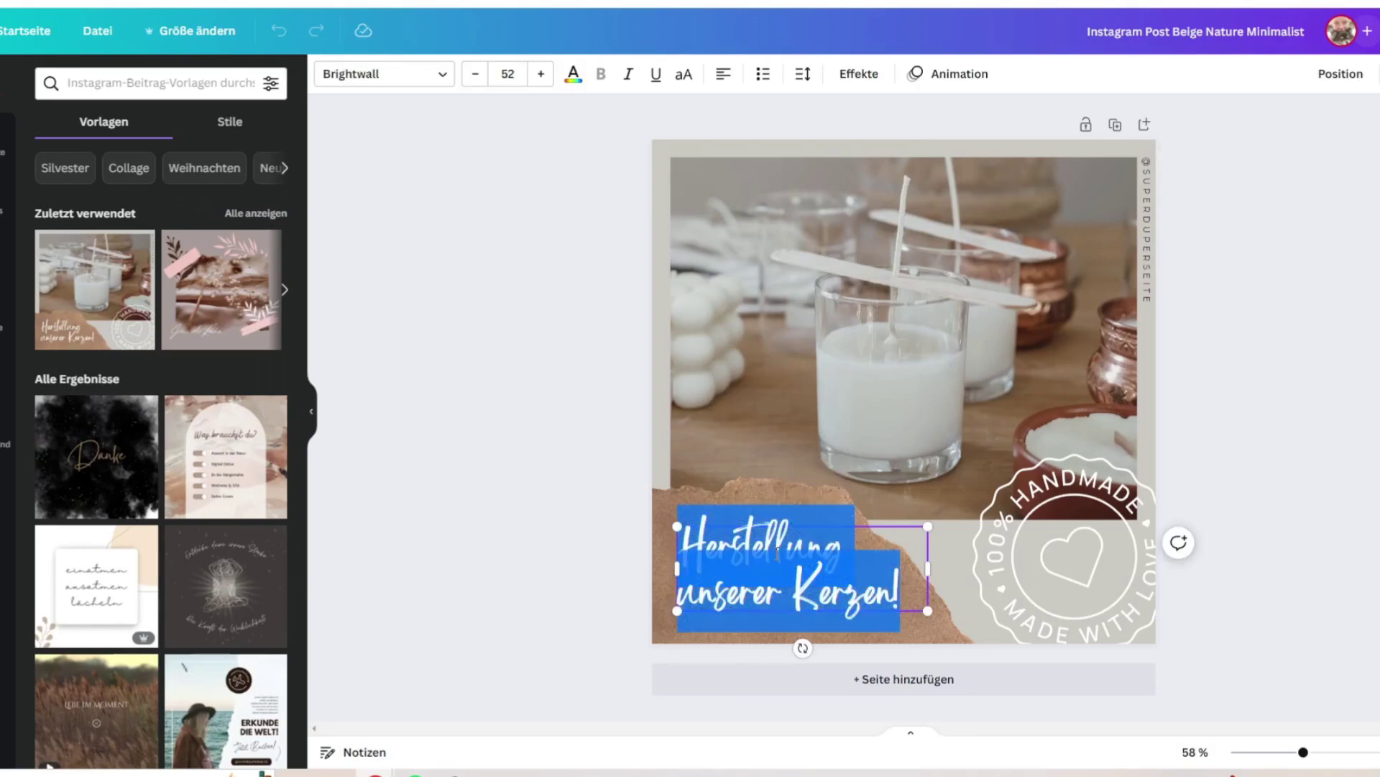
{"action": "type", "text": "Hallo"}
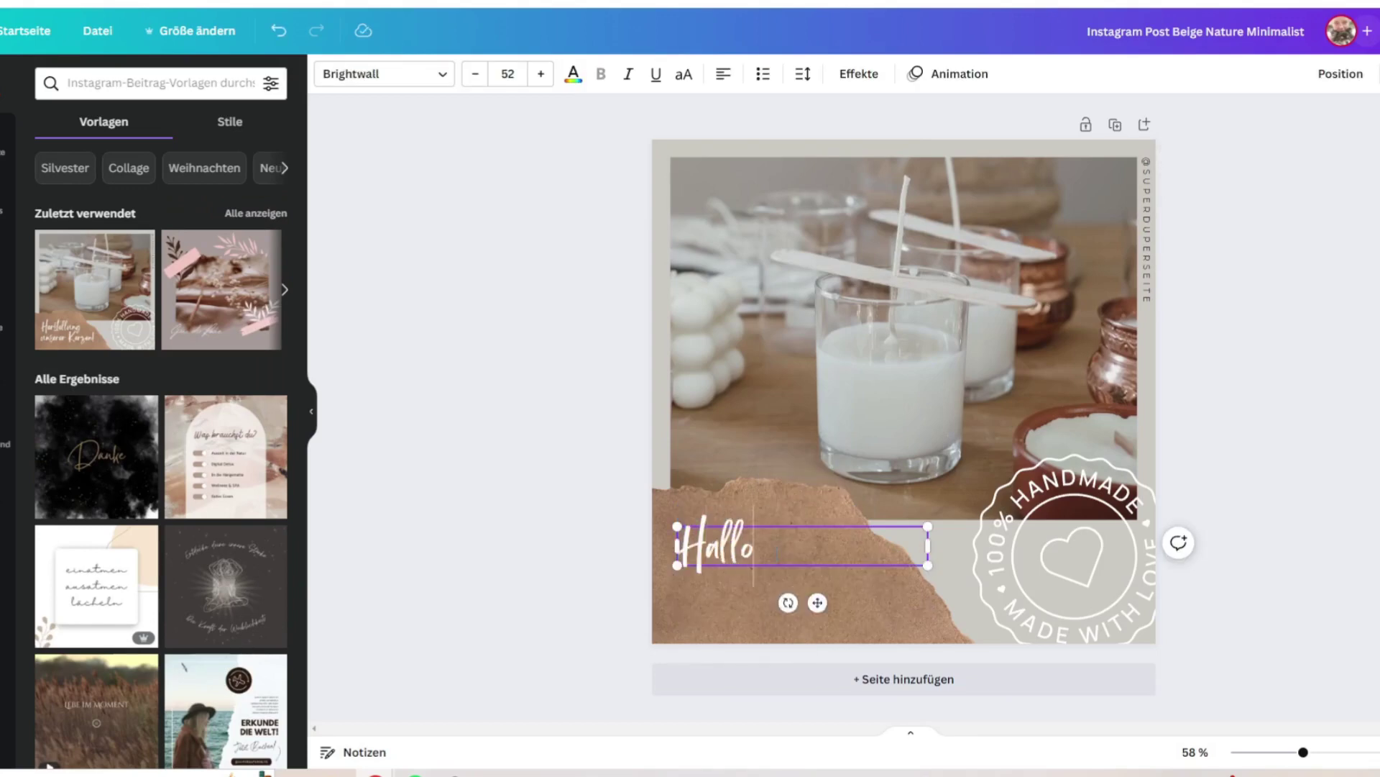
{"action": "type", "text": " ich bin nue"}
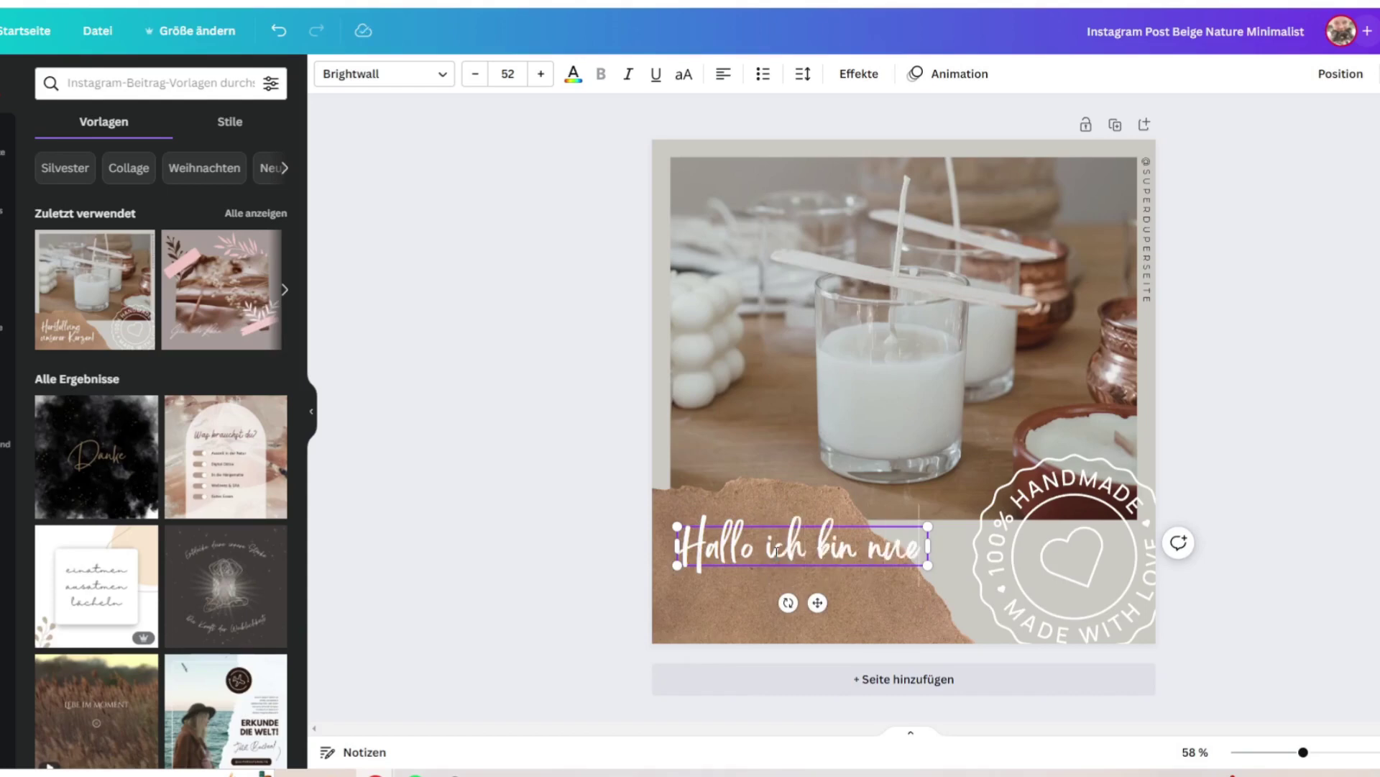
{"action": "left_click", "coordinate": [1031, 533]}
{"action": "key", "text": "Delete"}
- Replace the candle photo with the uploaded picture of the dog on a tree stump and enlarge it
{"action": "left_click", "coordinate": [850, 391]}
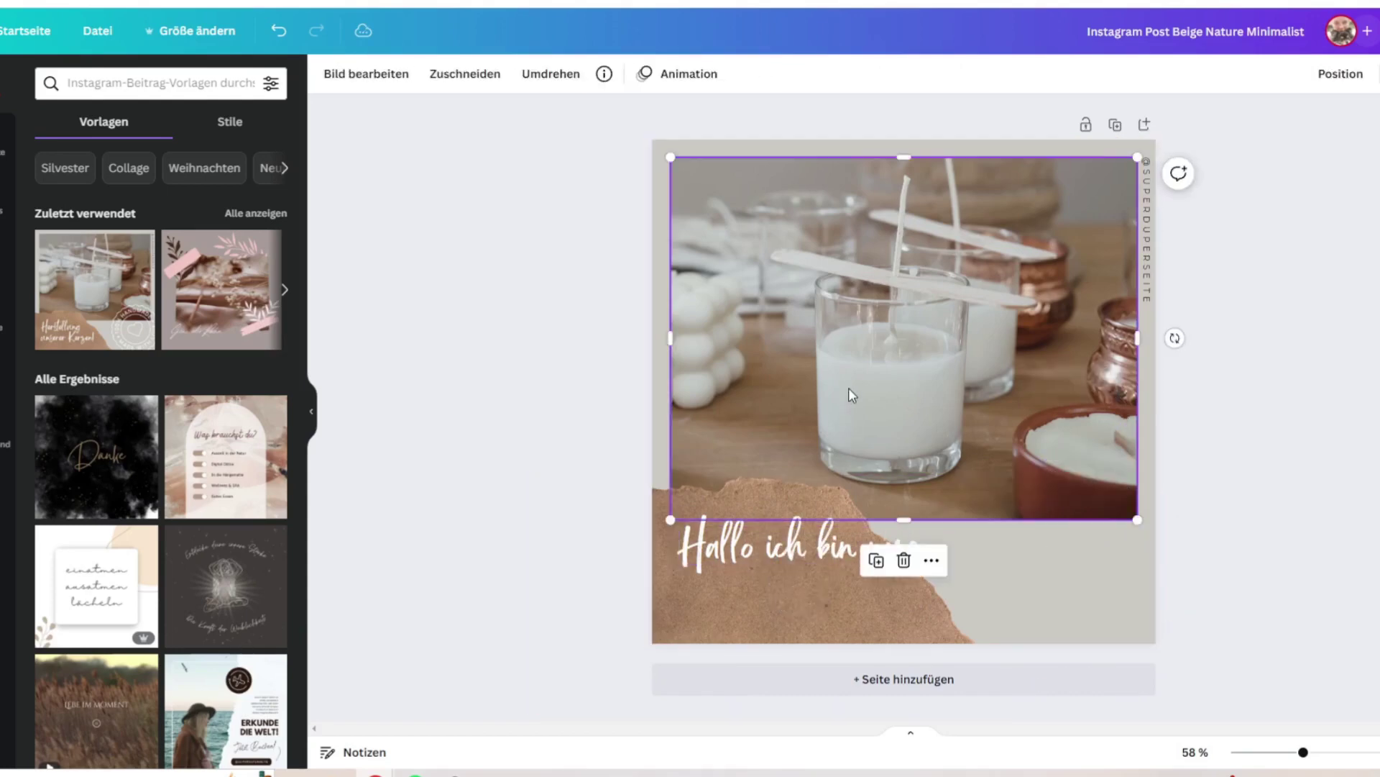
{"action": "left_click", "coordinate": [3, 169]}
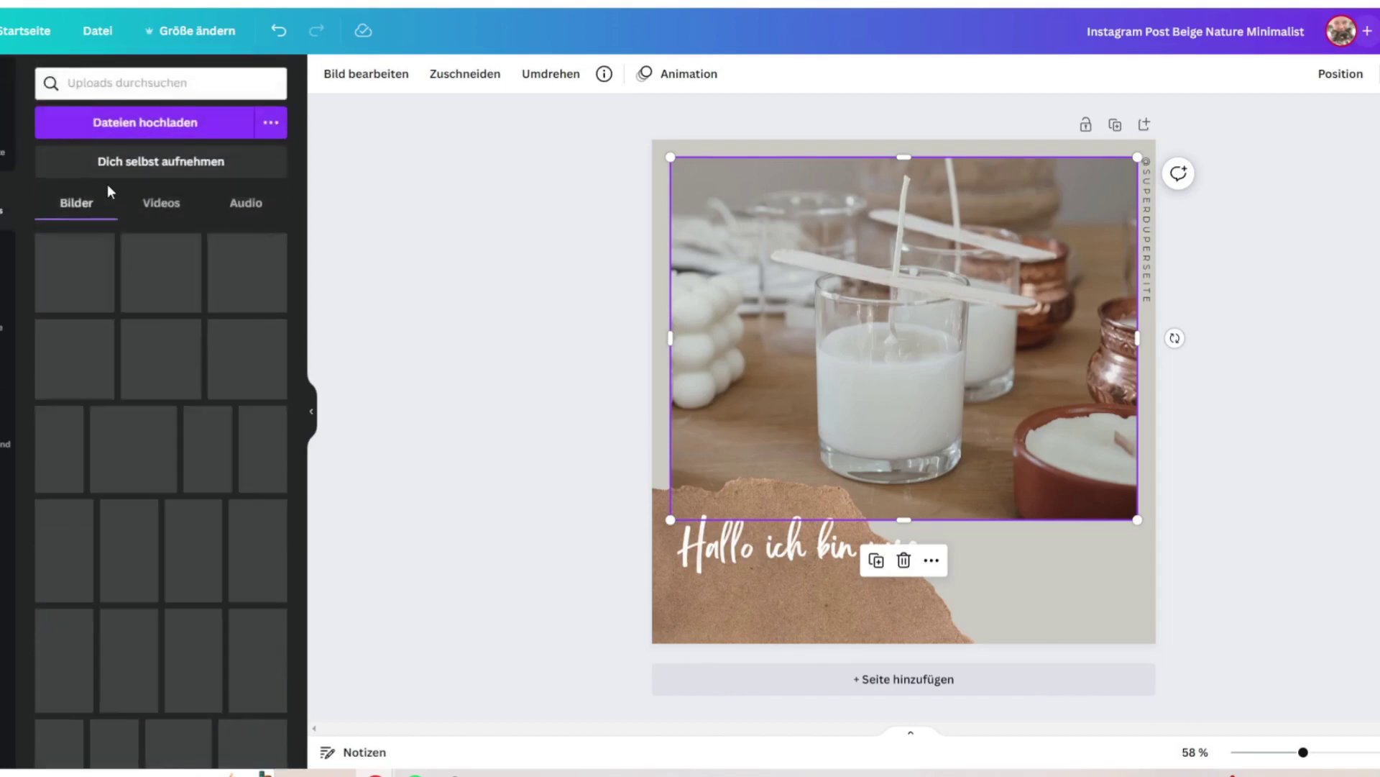
{"action": "left_click_drag", "start_coordinate": [60, 263], "coordinate": [788, 299]}
{"action": "left_click_drag", "start_coordinate": [1035, 501], "coordinate": [1093, 559]}
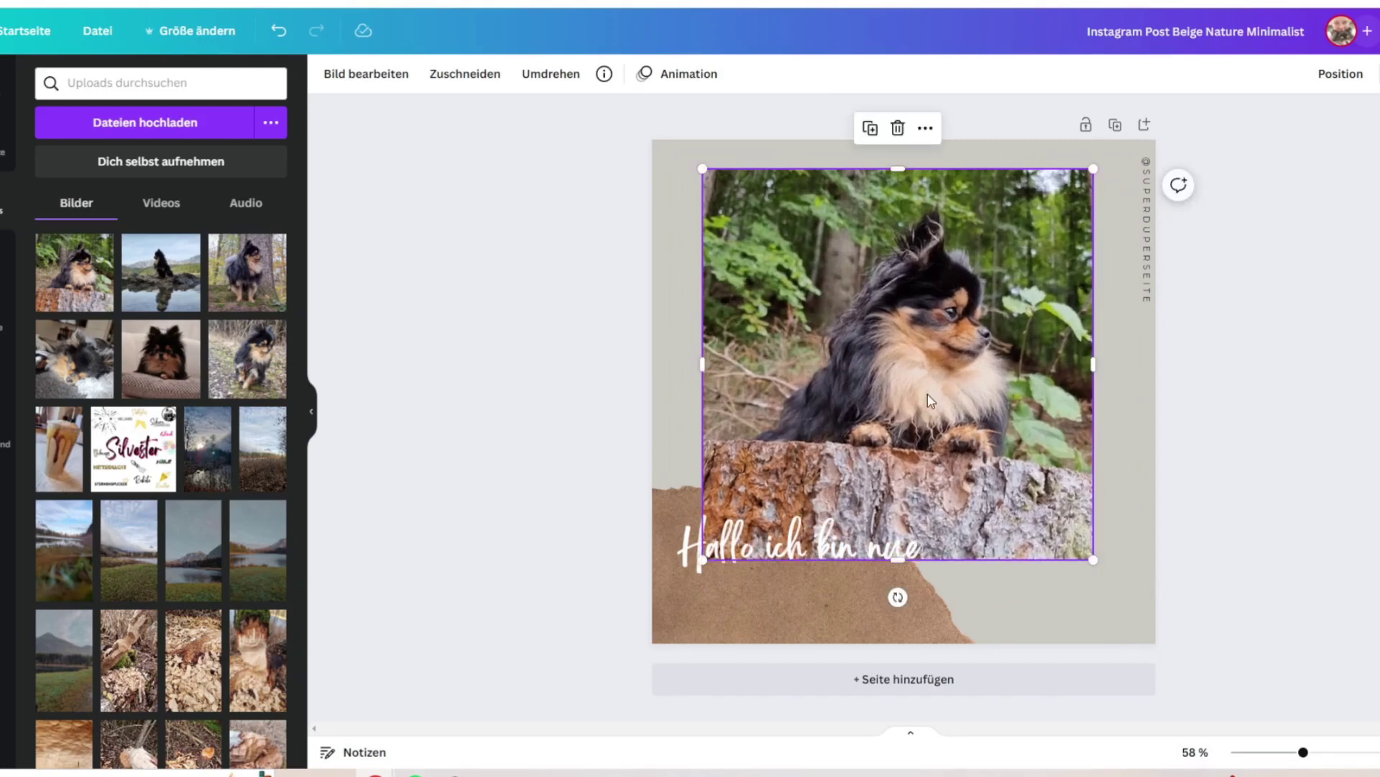
- Send the dog photo to the back behind the torn paper and move it slightly lower, centred on the page
{"action": "right_click", "coordinate": [930, 294]}
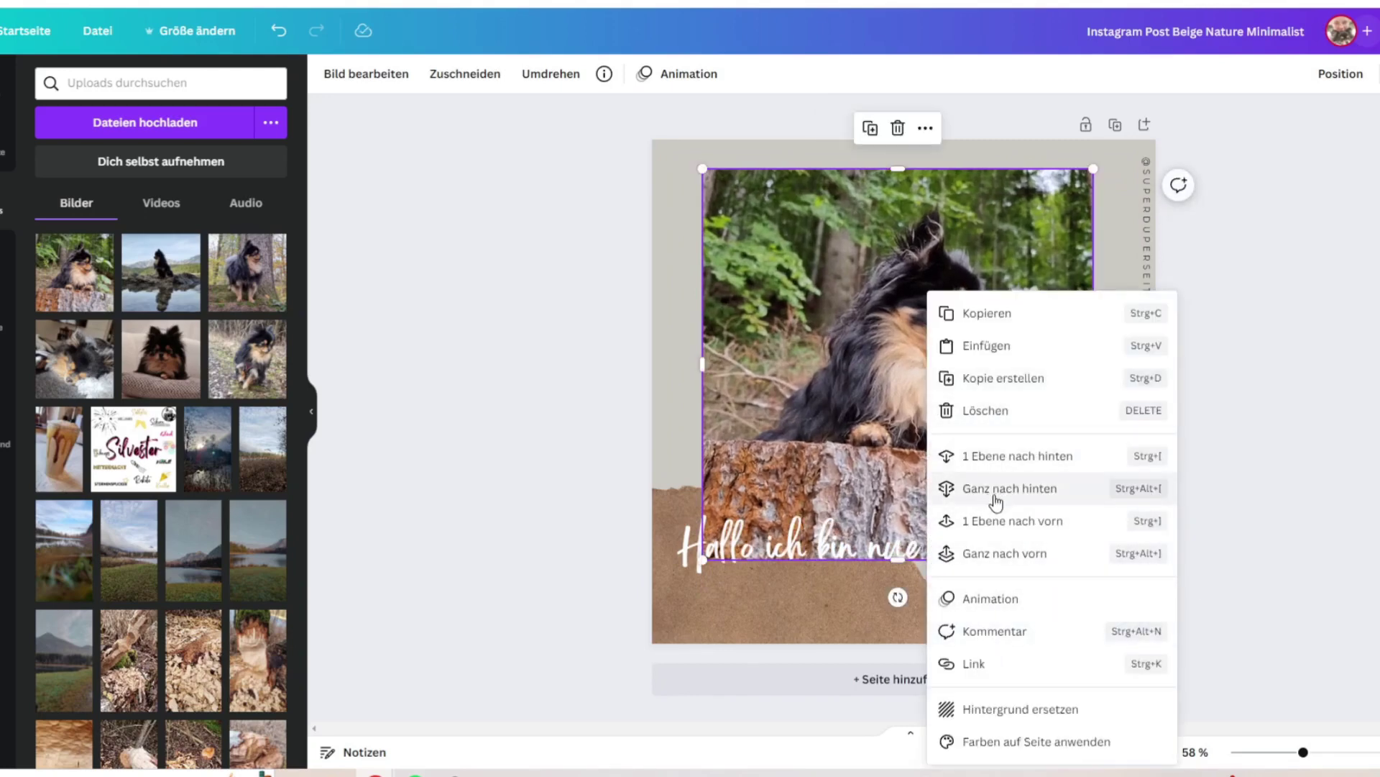
{"action": "left_click", "coordinate": [1087, 489]}
{"action": "left_click_drag", "start_coordinate": [1087, 500], "coordinate": [1093, 521]}
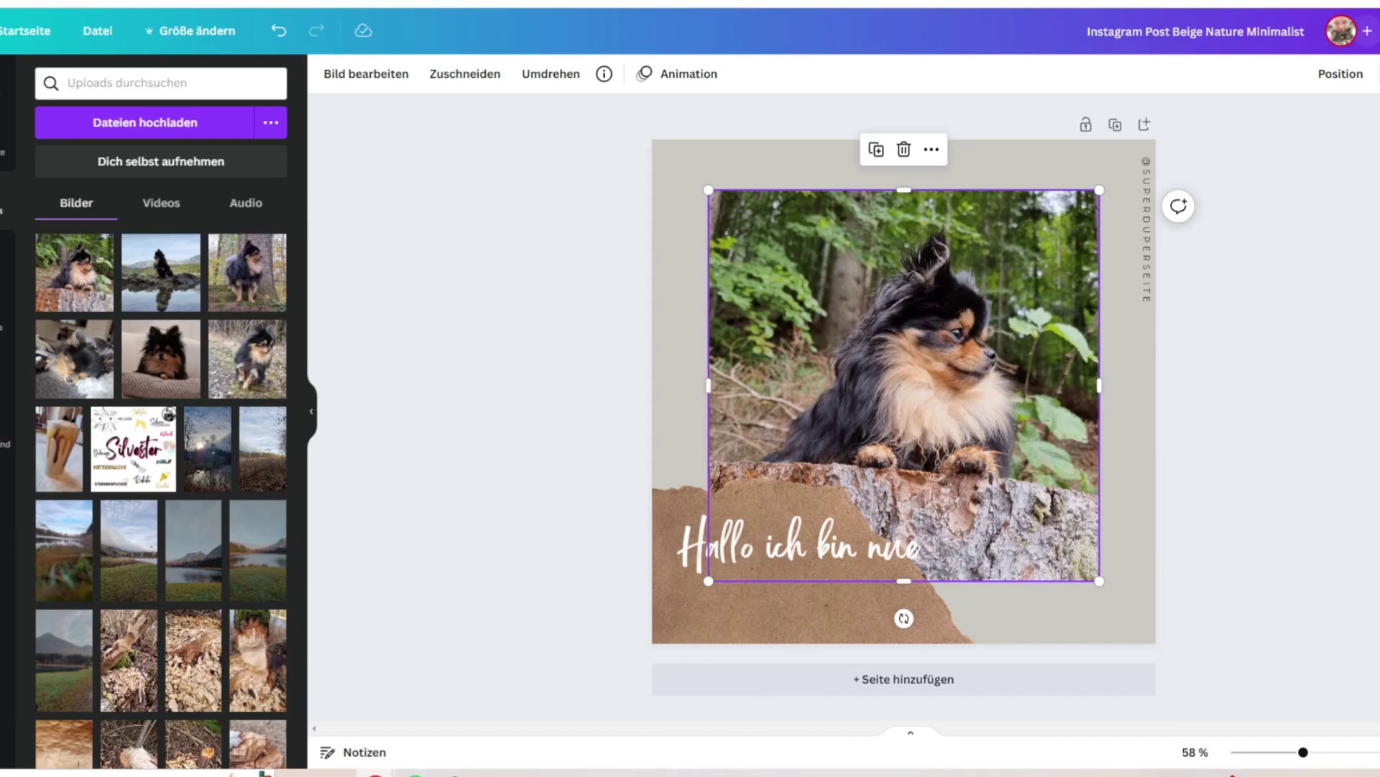
- Delete the logo ASMR Logo (1).png from the brand kit
{"action": "left_click", "coordinate": [6, 443]}
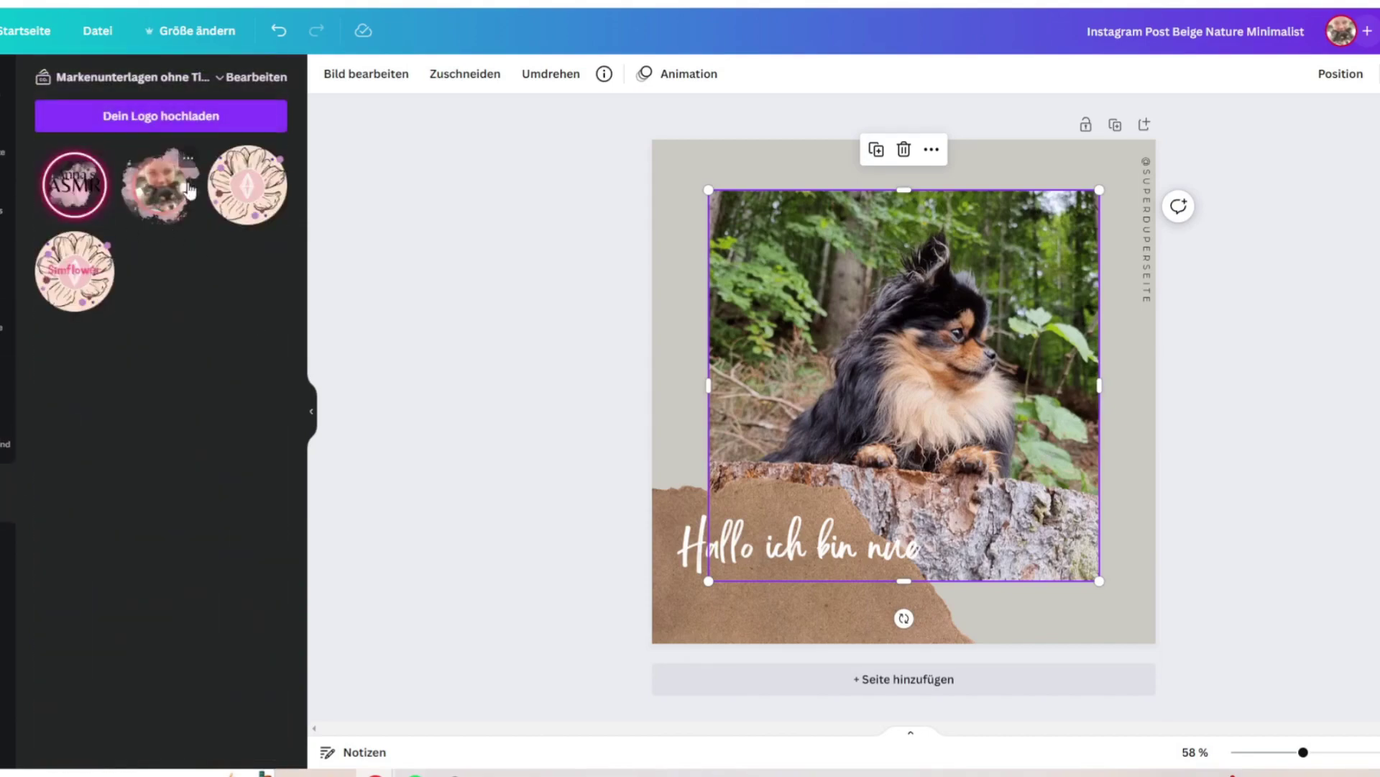
{"action": "left_click", "coordinate": [105, 162]}
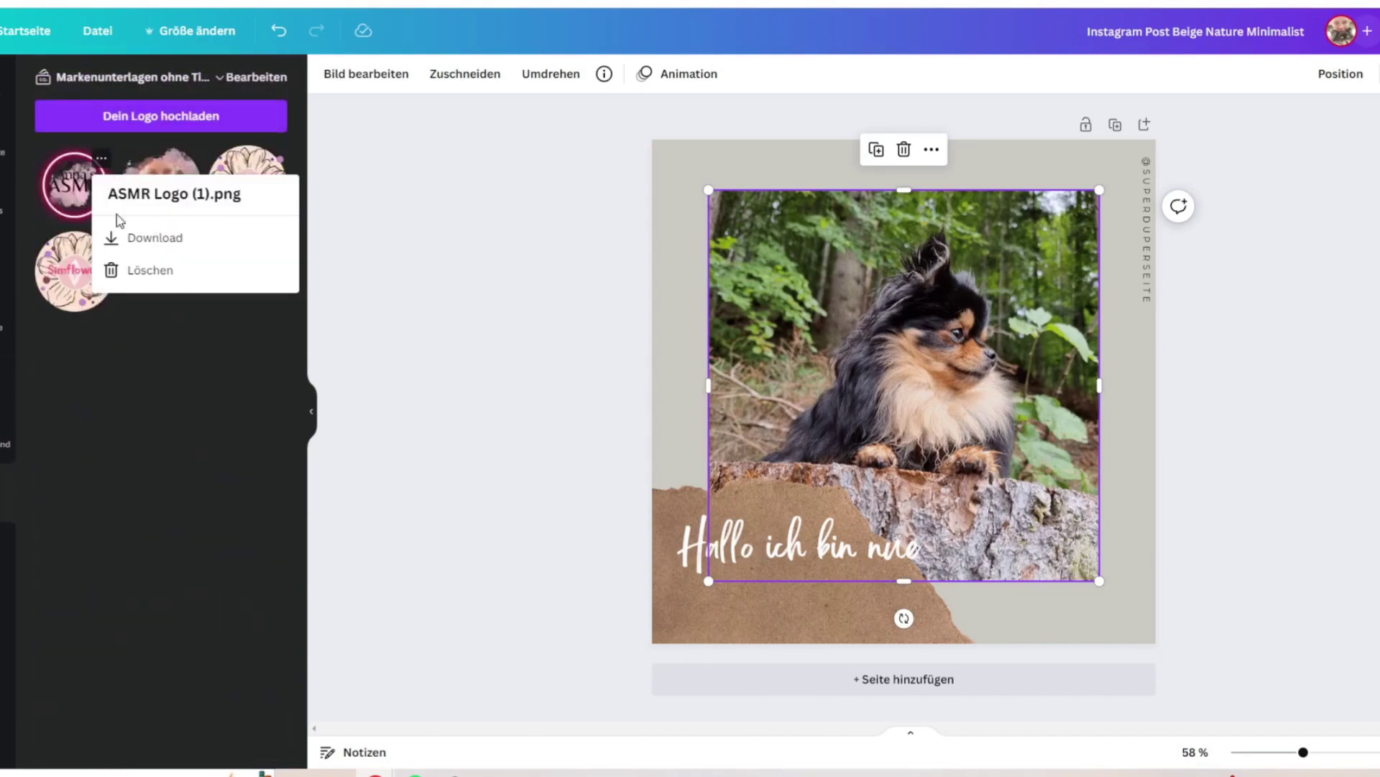
{"action": "left_click", "coordinate": [119, 270]}
{"action": "left_click", "coordinate": [871, 460]}
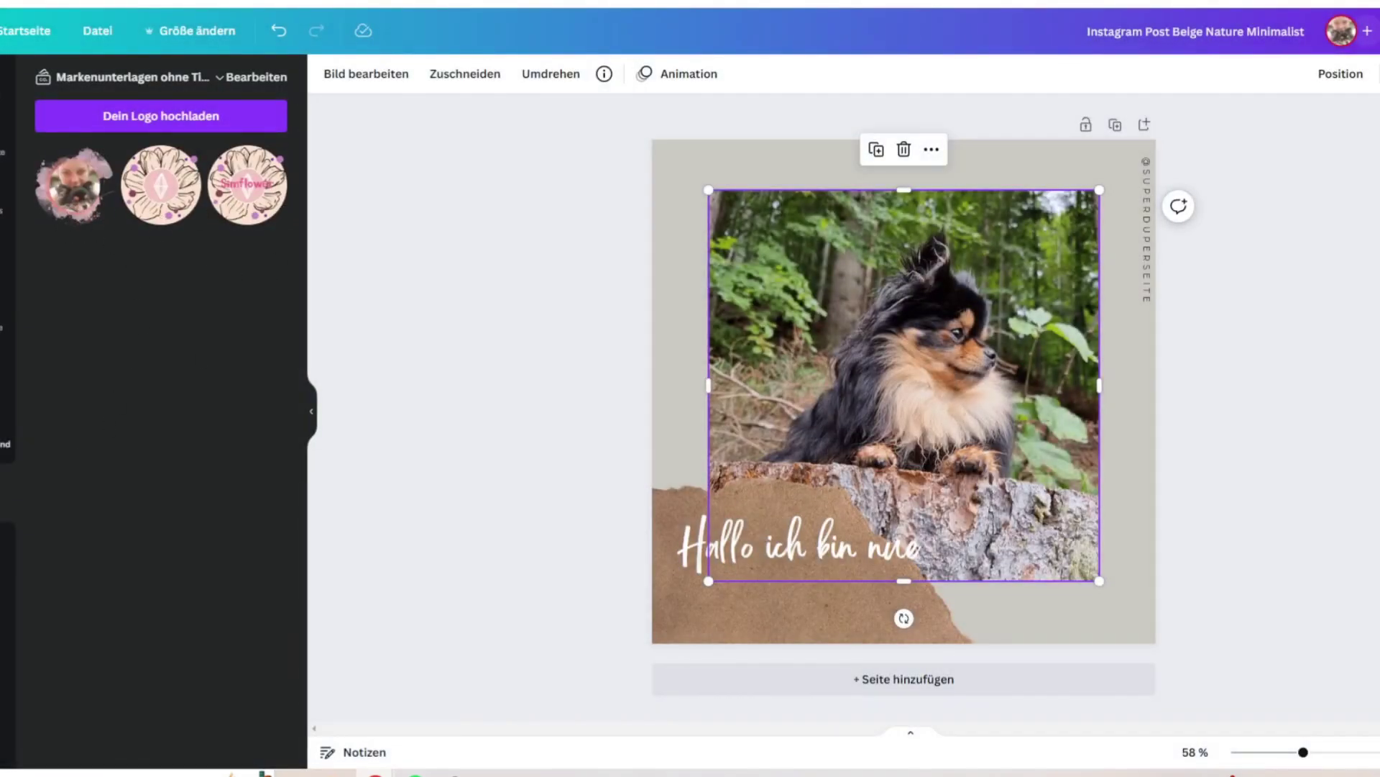
- Try the rocky mountain landscape and the pastel building pattern as page backgrounds
{"action": "left_click", "coordinate": [6, 438]}
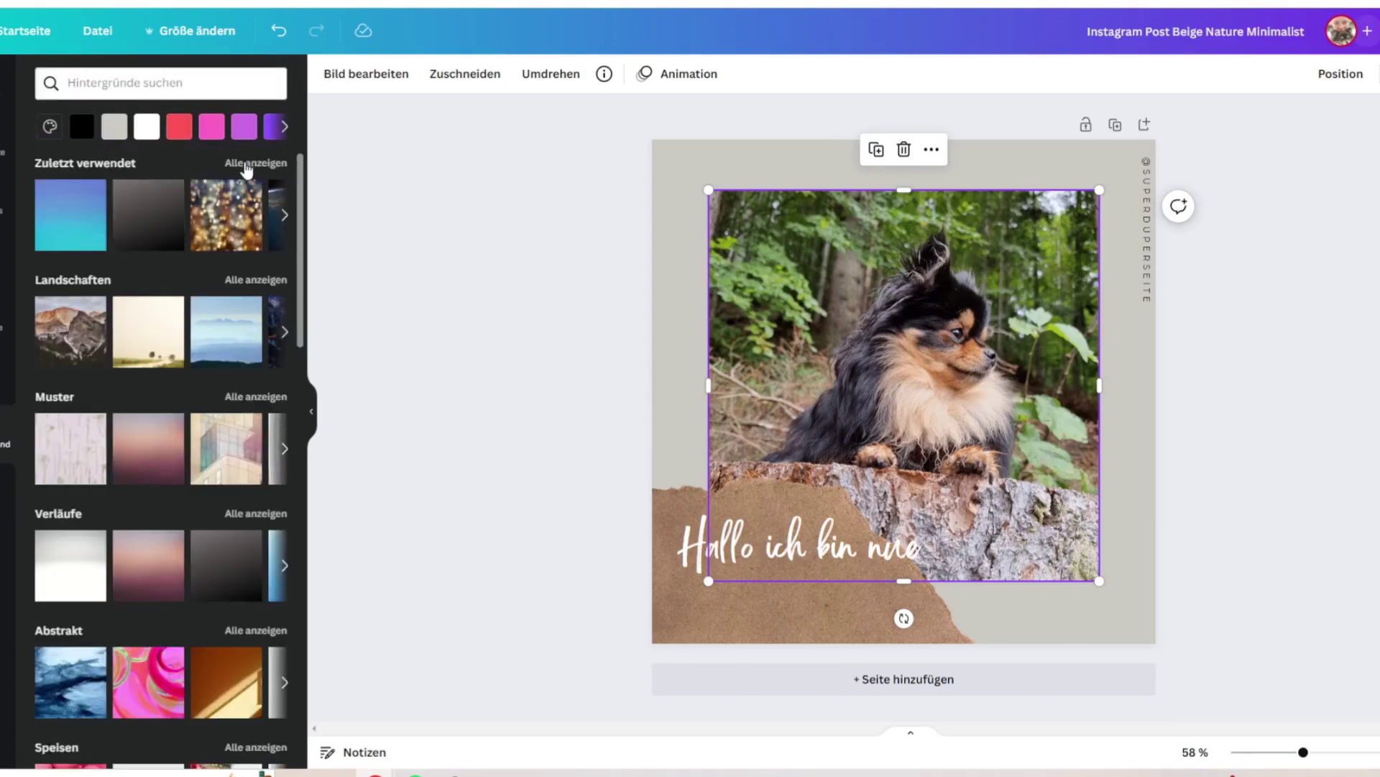
{"action": "left_click", "coordinate": [77, 348]}
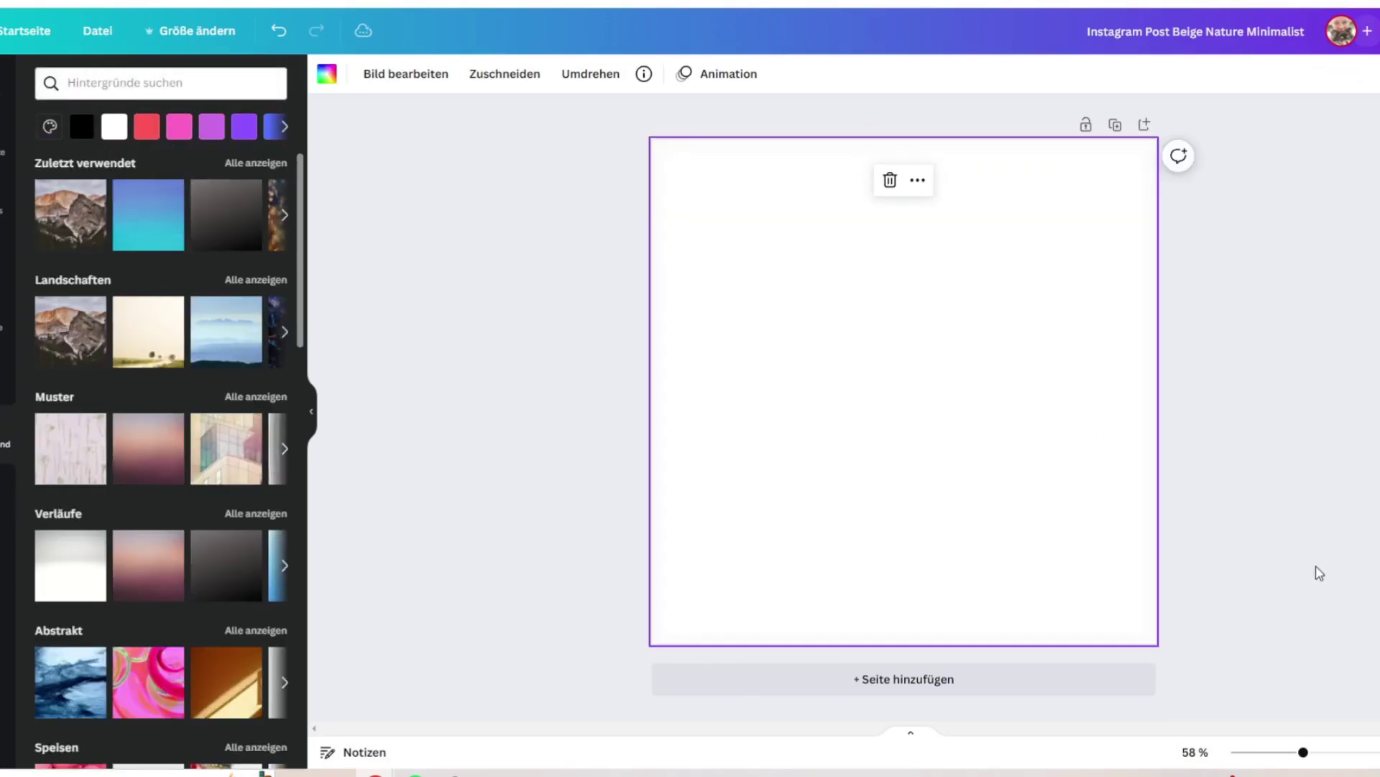
{"action": "left_click", "coordinate": [216, 442]}
- Delete the dog photo and set the page background to the turquoise starry sky picture from the Natur category
{"action": "left_click", "coordinate": [992, 312]}
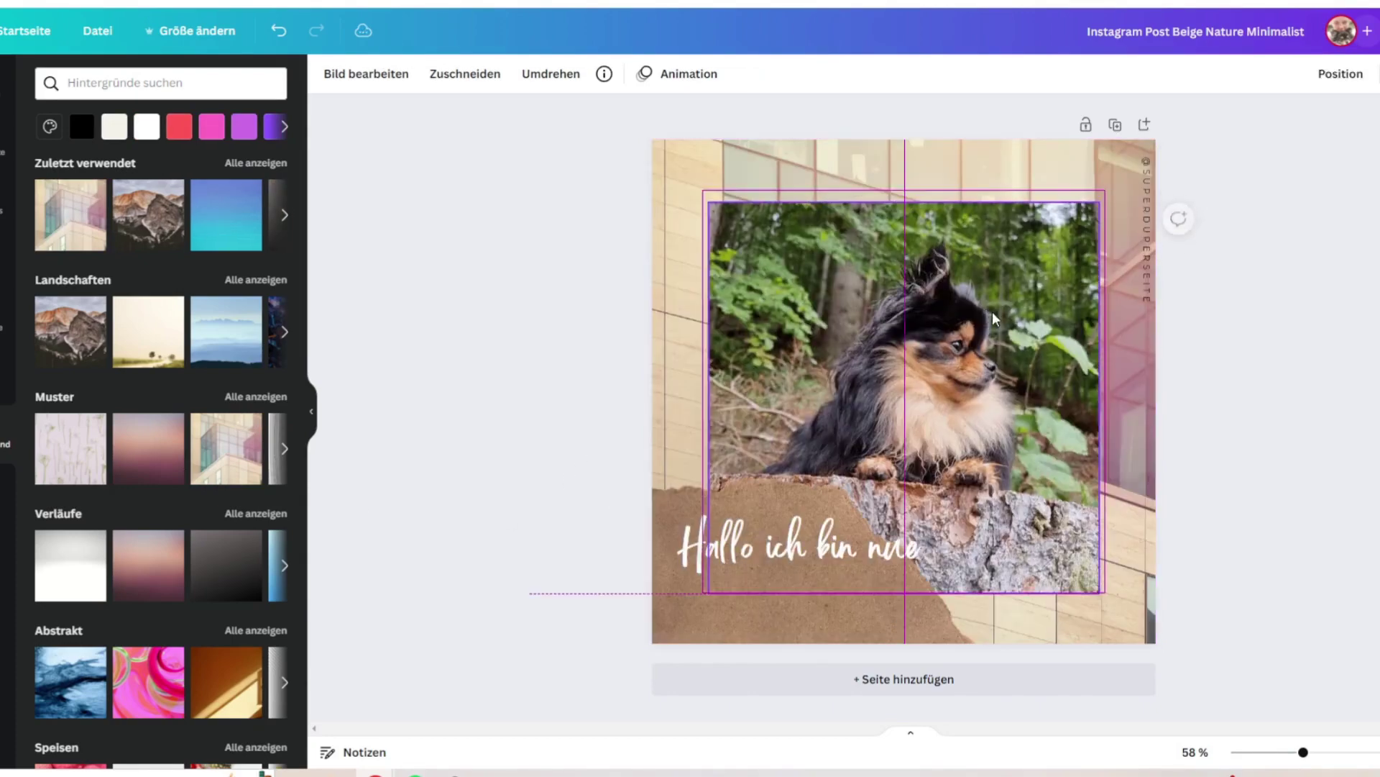
{"action": "key", "text": "Delete"}
{"action": "left_click", "coordinate": [54, 683]}
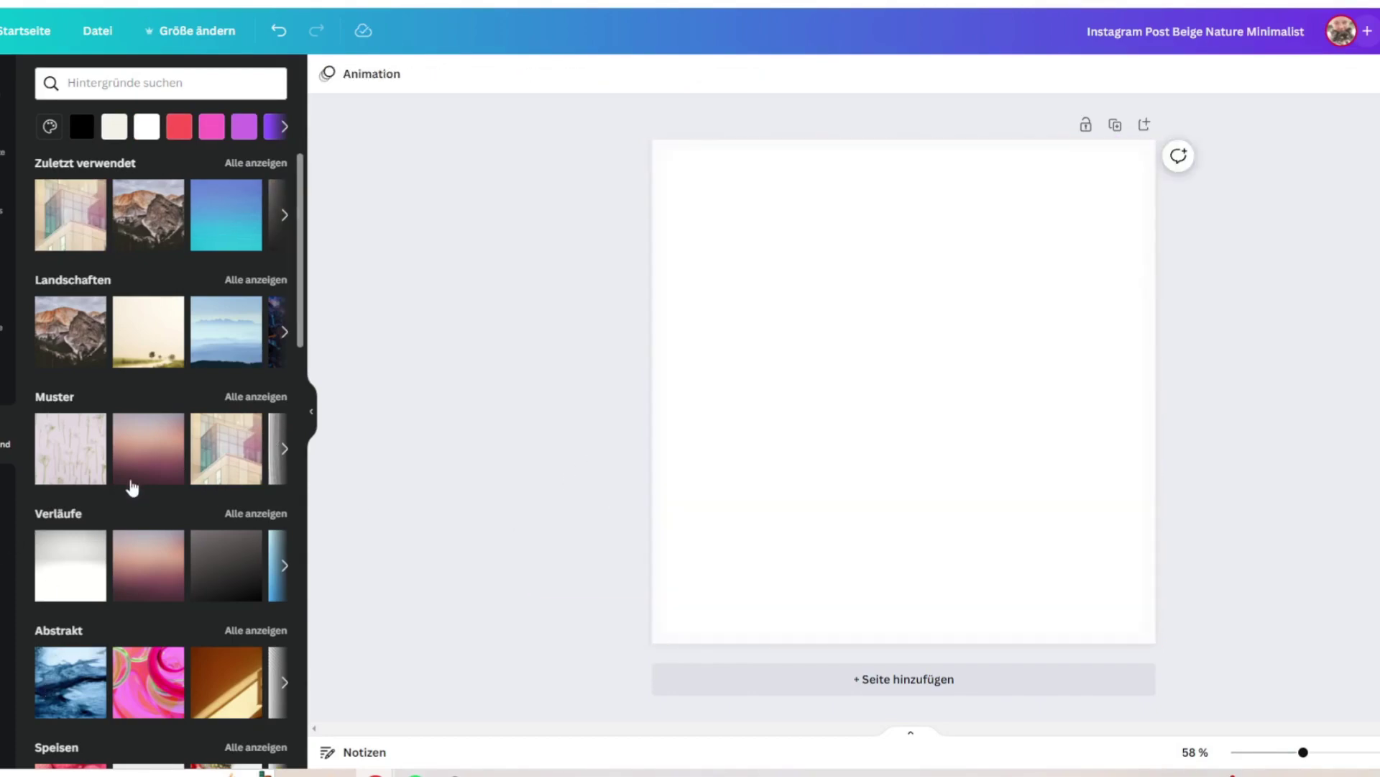
{"action": "scroll", "coordinate": [64, 648], "scroll_direction": "down", "scroll_amount": 5}
{"action": "left_click", "coordinate": [134, 481]}
{"action": "scroll", "coordinate": [144, 432], "scroll_direction": "down", "scroll_amount": 3}
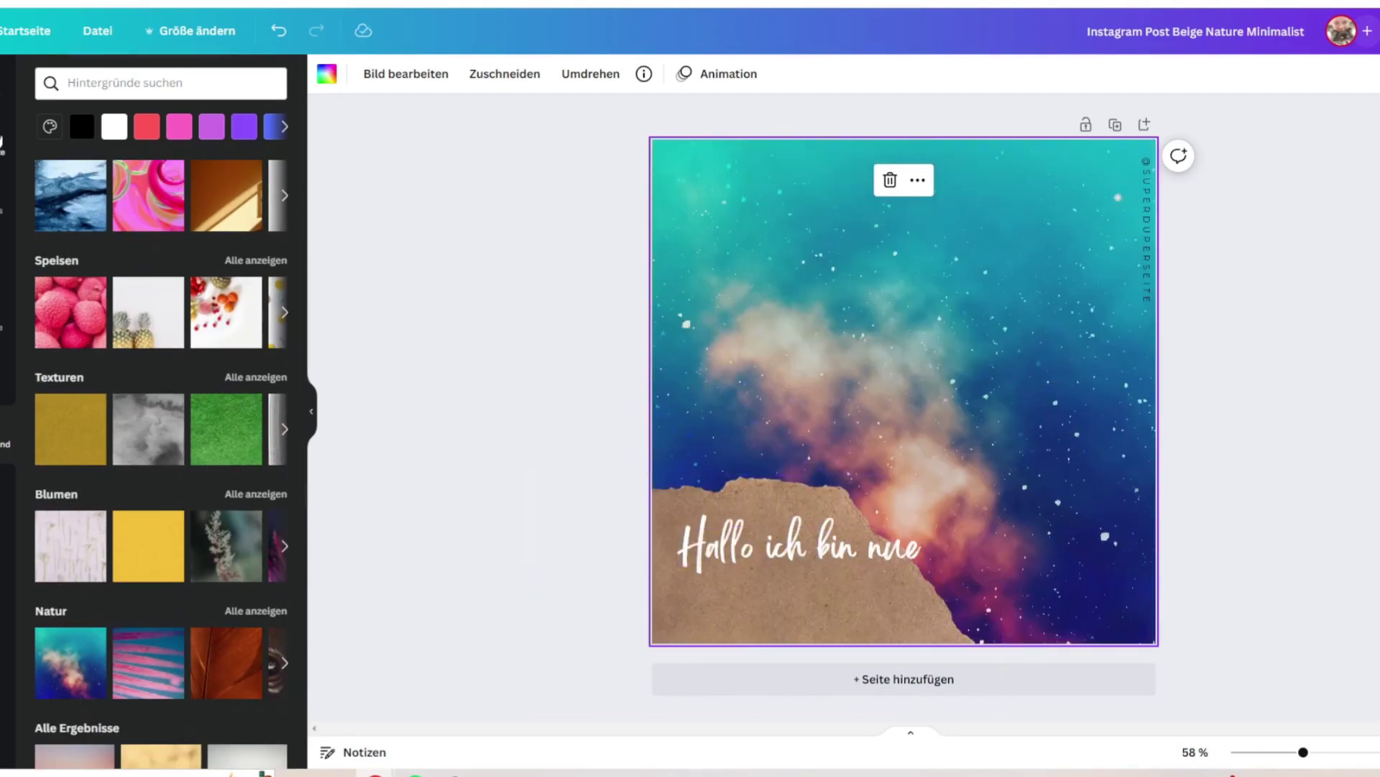
- Add the shoe-print trail graphic from the recently used elements and enlarge it over the starry sky
{"action": "left_click", "coordinate": [6, 144]}
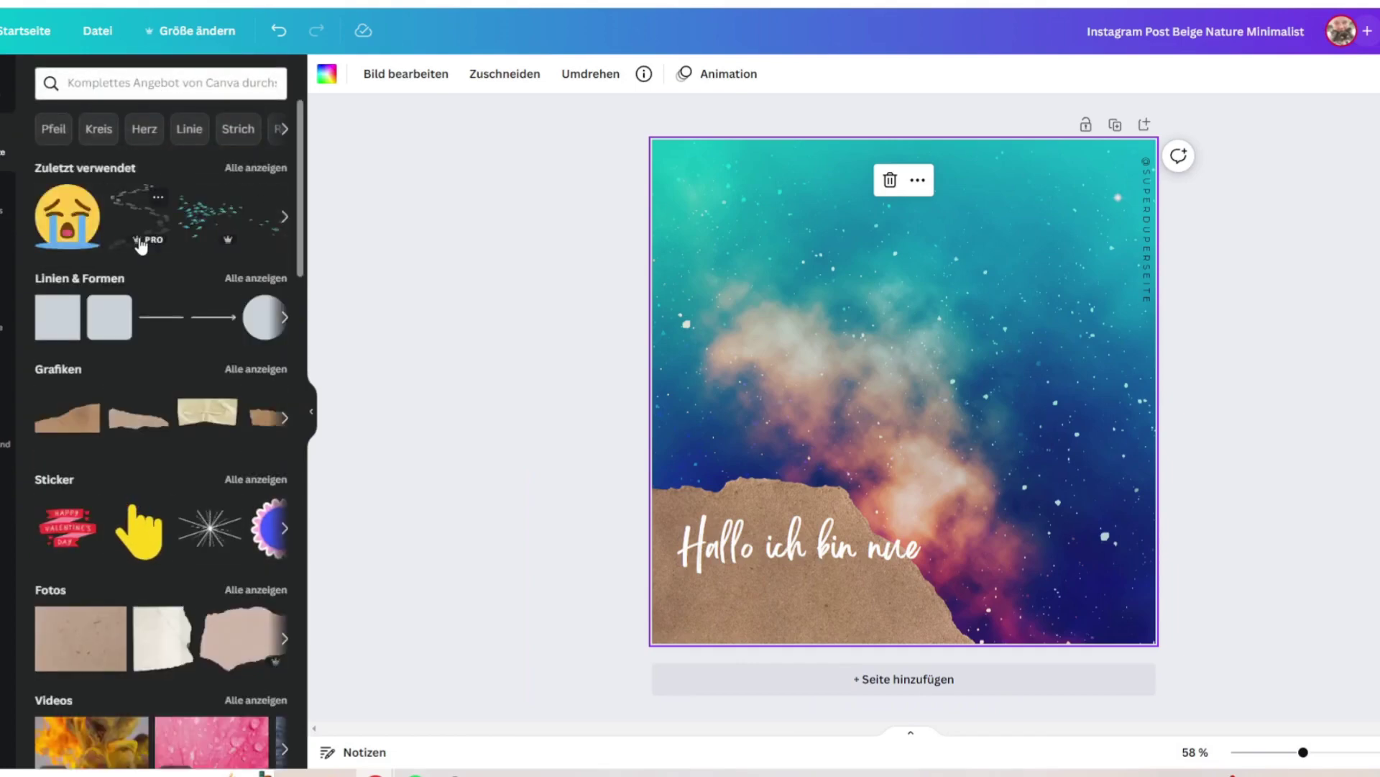
{"action": "left_click", "coordinate": [139, 214]}
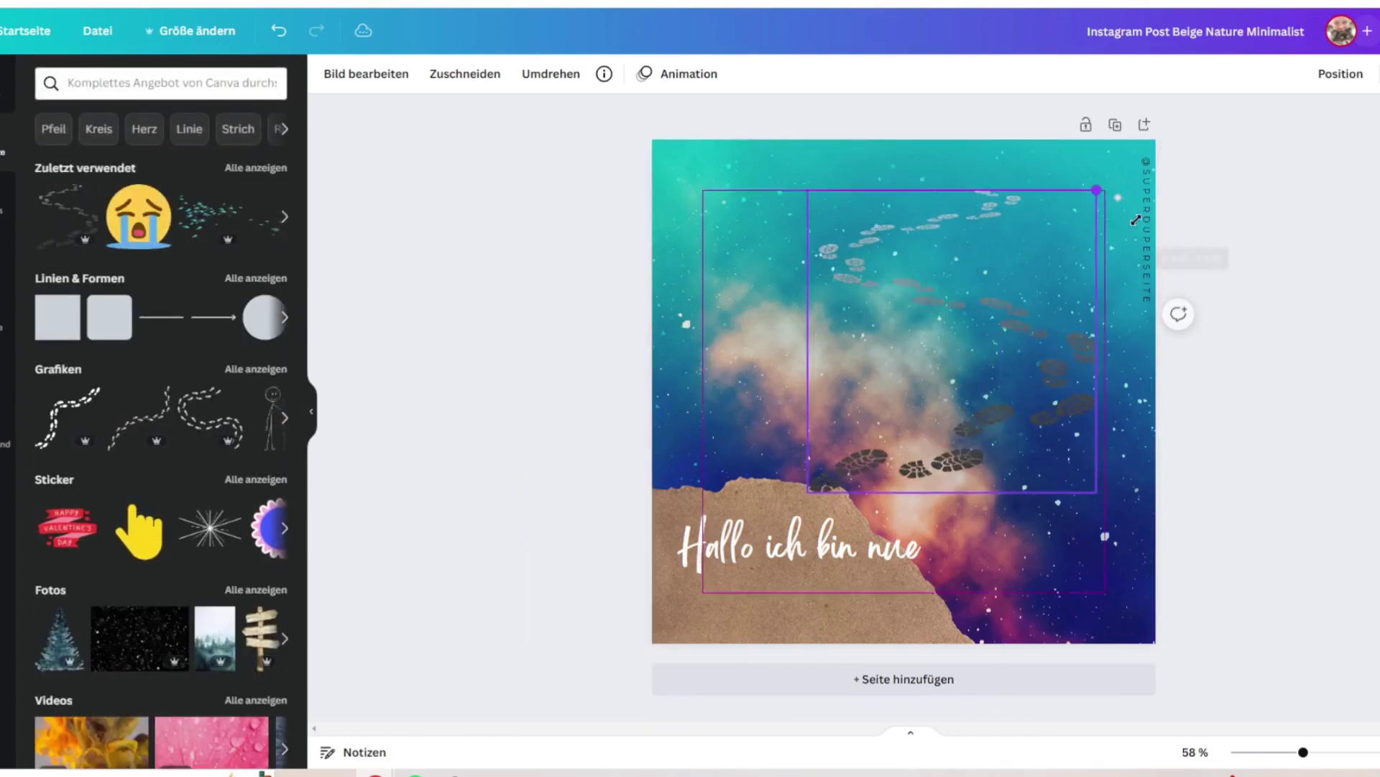
- Browse the element categories and search the elements for "Kreis"
{"action": "scroll", "coordinate": [143, 431], "scroll_direction": "down", "scroll_amount": 2}
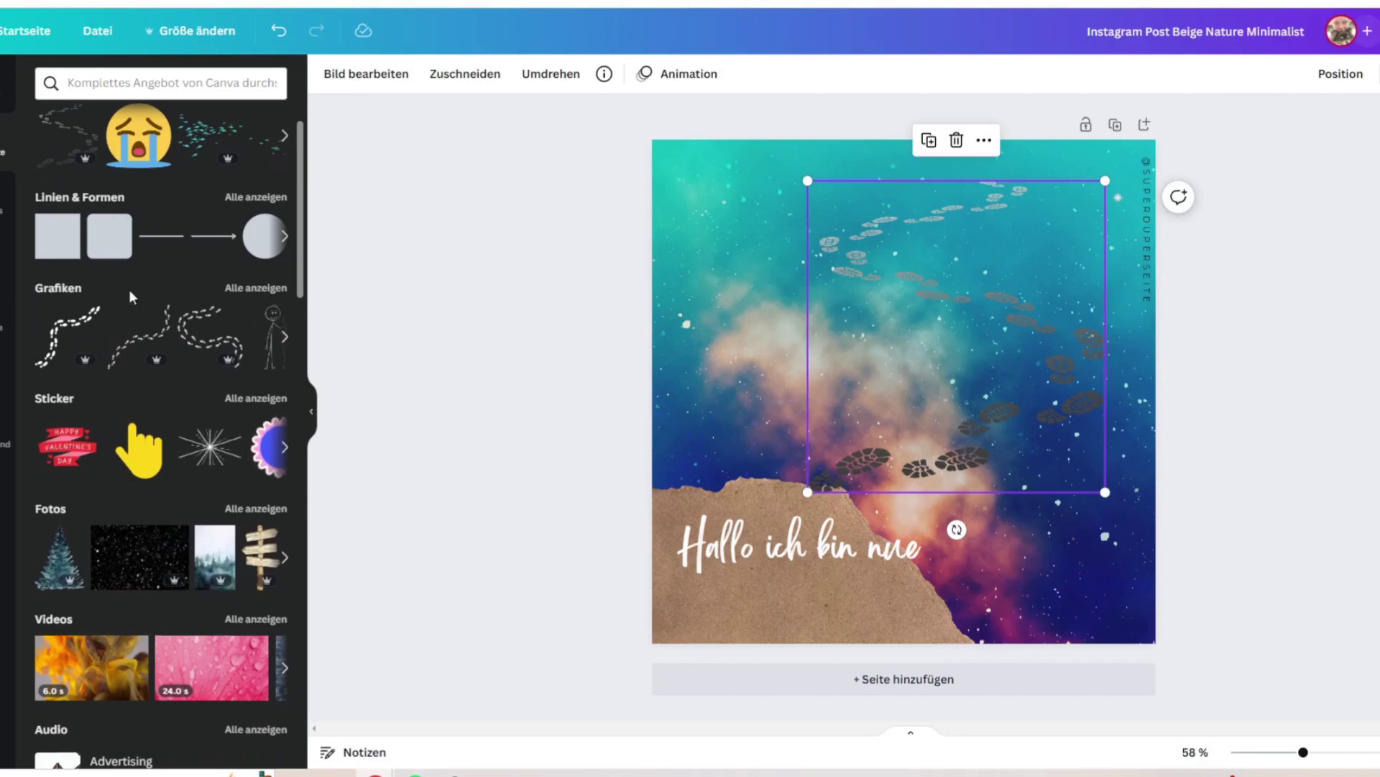
{"action": "scroll", "coordinate": [128, 289], "scroll_direction": "up", "scroll_amount": 2}
{"action": "left_click", "coordinate": [95, 131]}
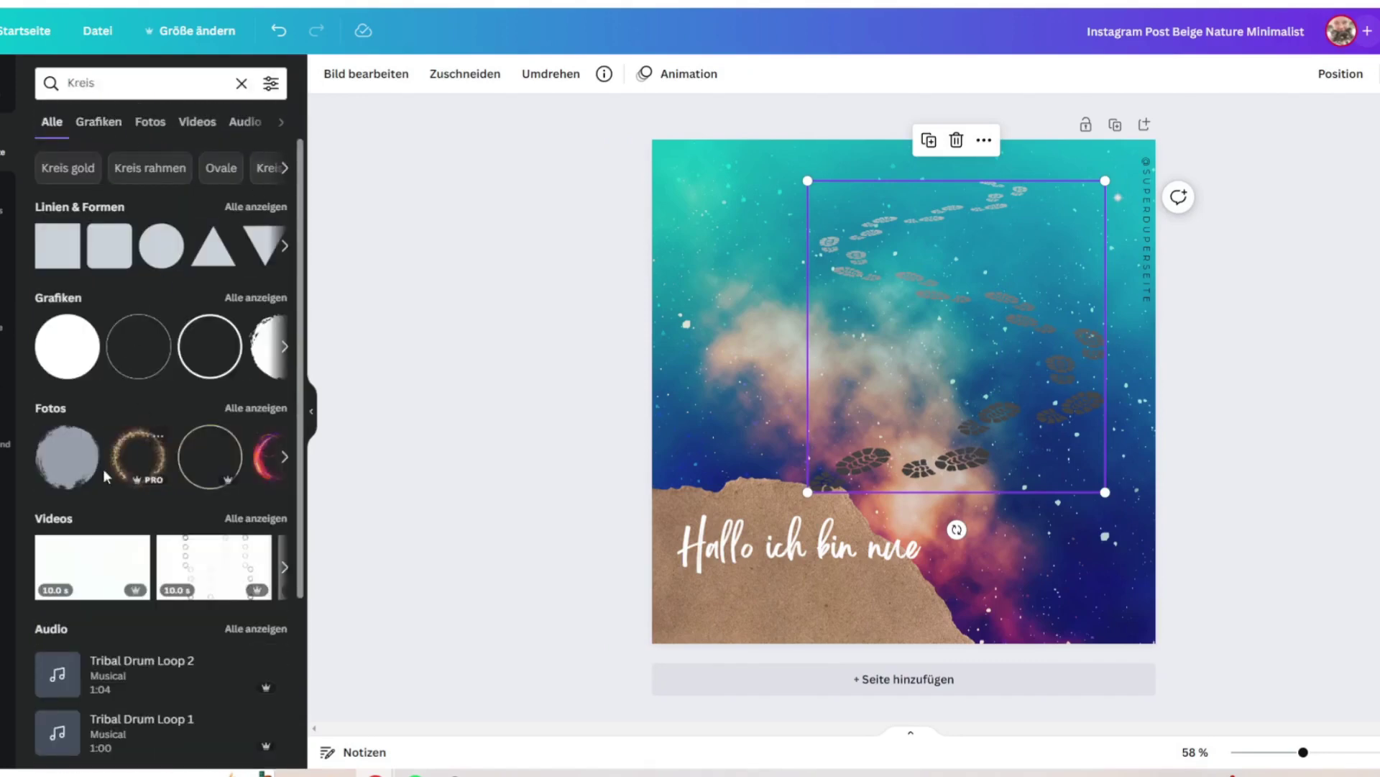
- Add a circular frame from the frame results for "Kreis" and place it near the middle of the page
{"action": "left_click", "coordinate": [279, 126]}
{"action": "left_click", "coordinate": [181, 122]}
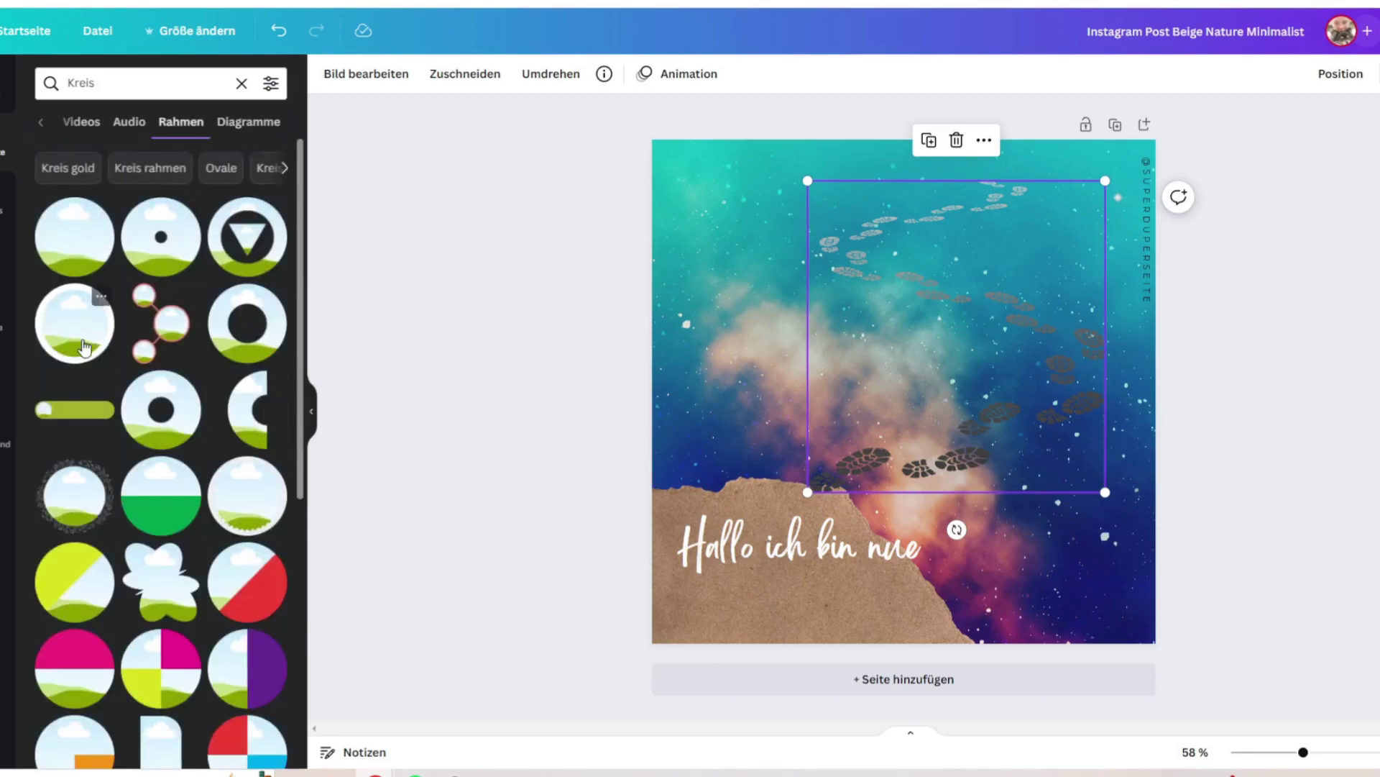
{"action": "left_click", "coordinate": [85, 348]}
{"action": "left_click_drag", "start_coordinate": [869, 366], "coordinate": [908, 346]}
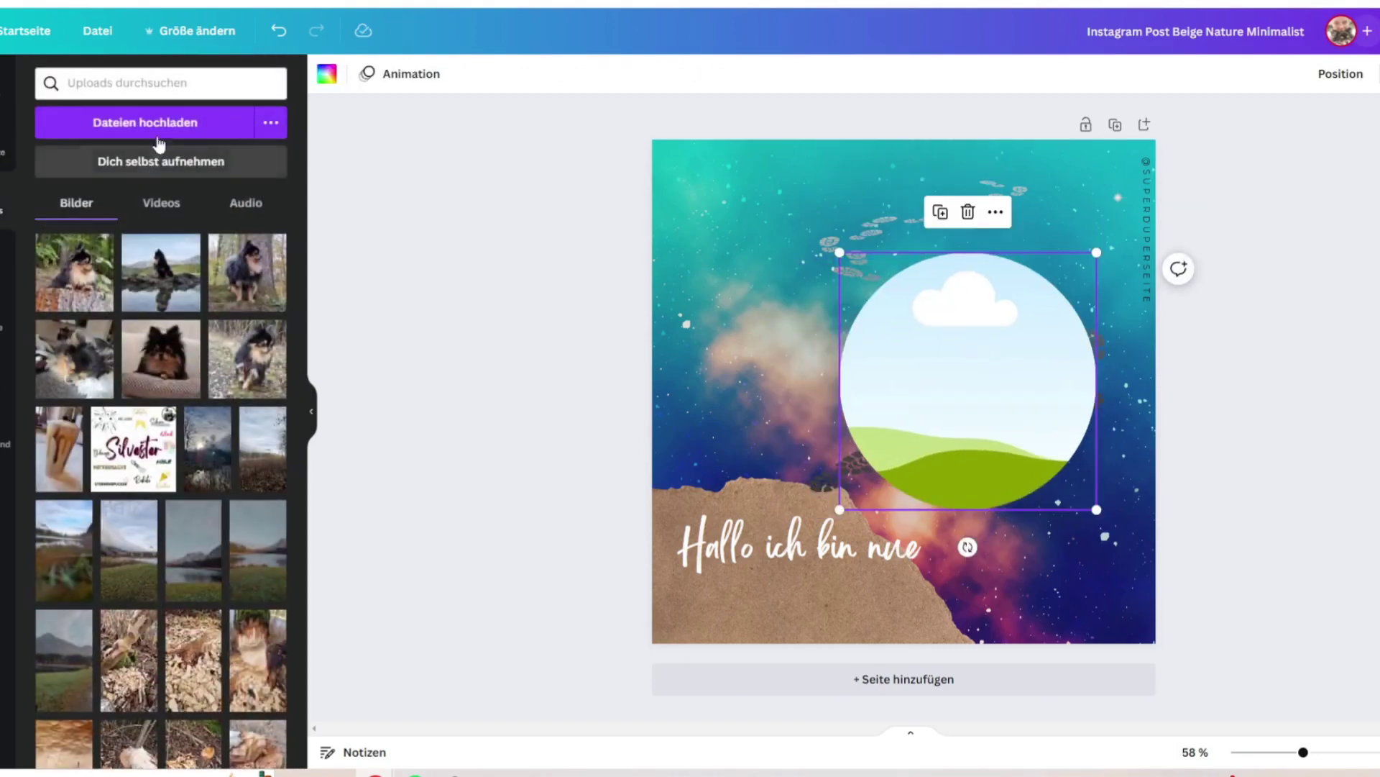
- Fill the circular frame with the uploaded photo of the dog on a tree stump and enlarge it down to the text
{"action": "scroll", "coordinate": [161, 432], "scroll_direction": "down", "scroll_amount": 5}
{"action": "scroll", "coordinate": [162, 432], "scroll_direction": "up", "scroll_amount": 5}
{"action": "left_click_drag", "start_coordinate": [74, 272], "coordinate": [805, 316]}
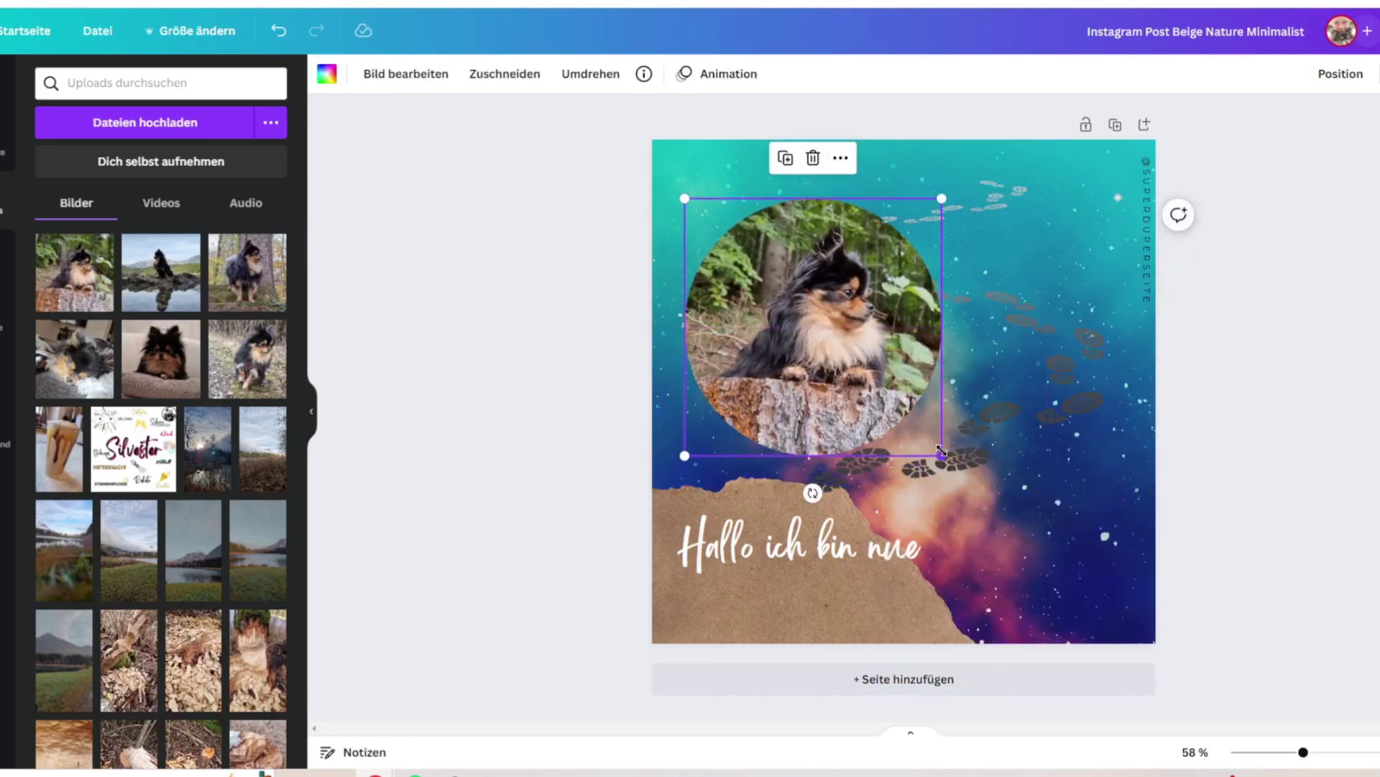
{"action": "left_click_drag", "start_coordinate": [941, 452], "coordinate": [1021, 535]}
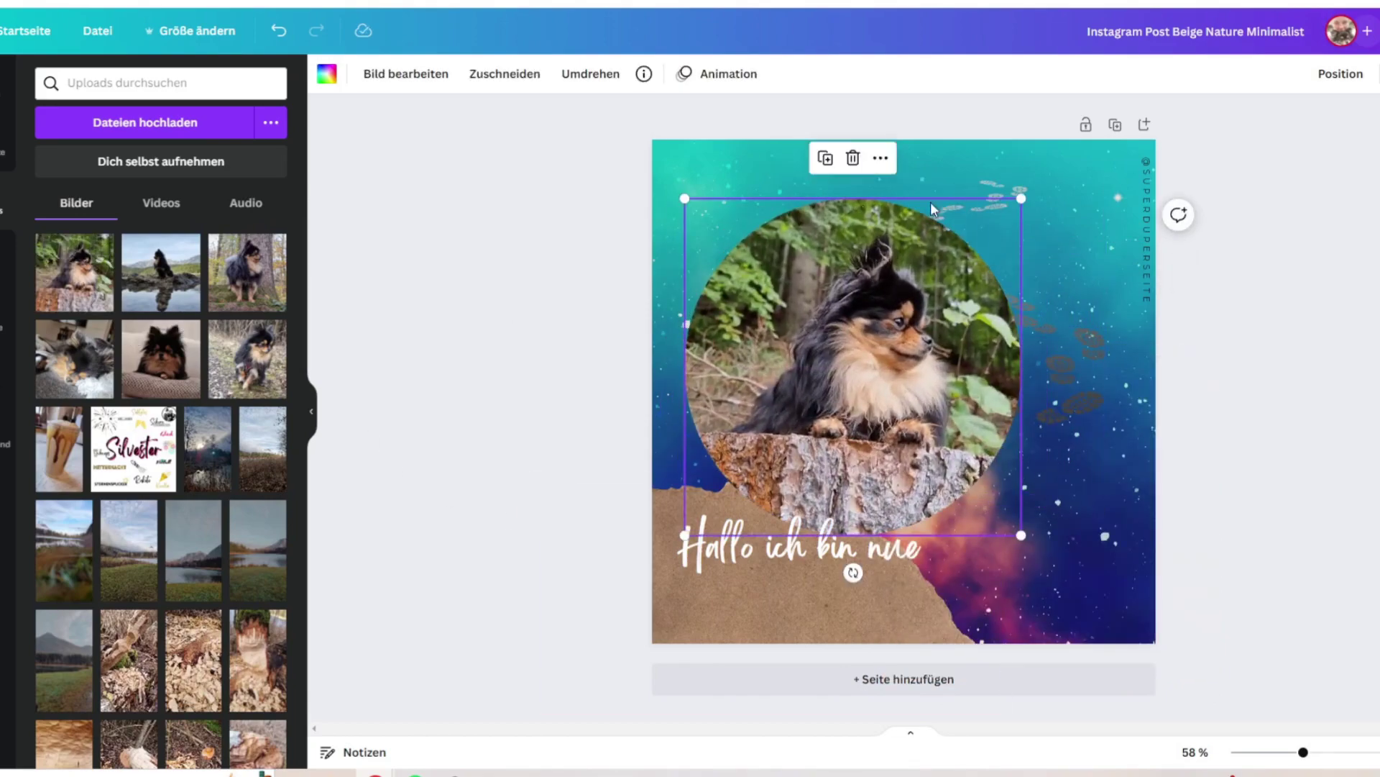
- Replace the photo in the circular frame with the dog on the lake rock and open the design's download settings
{"action": "left_click_drag", "start_coordinate": [161, 274], "coordinate": [910, 400]}
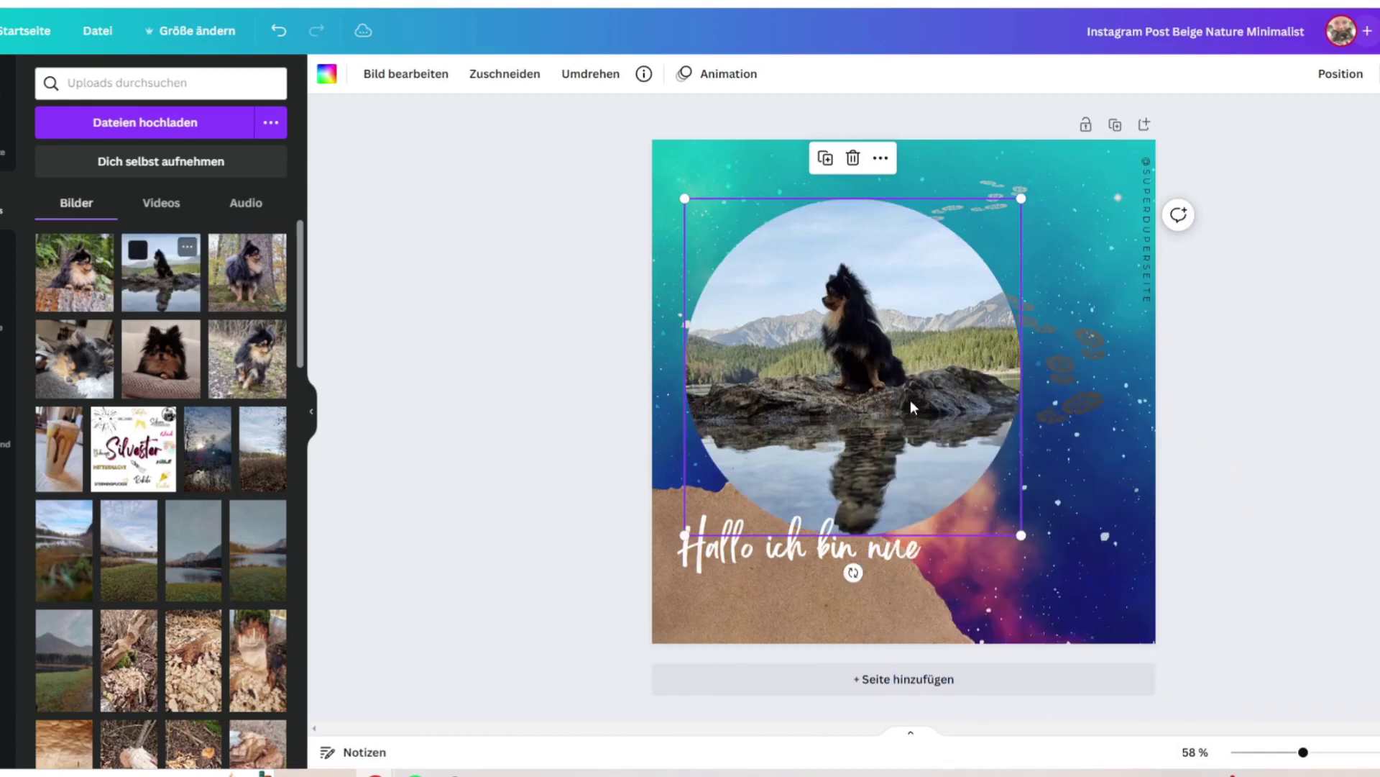
{"action": "left_click", "coordinate": [1108, 508]}
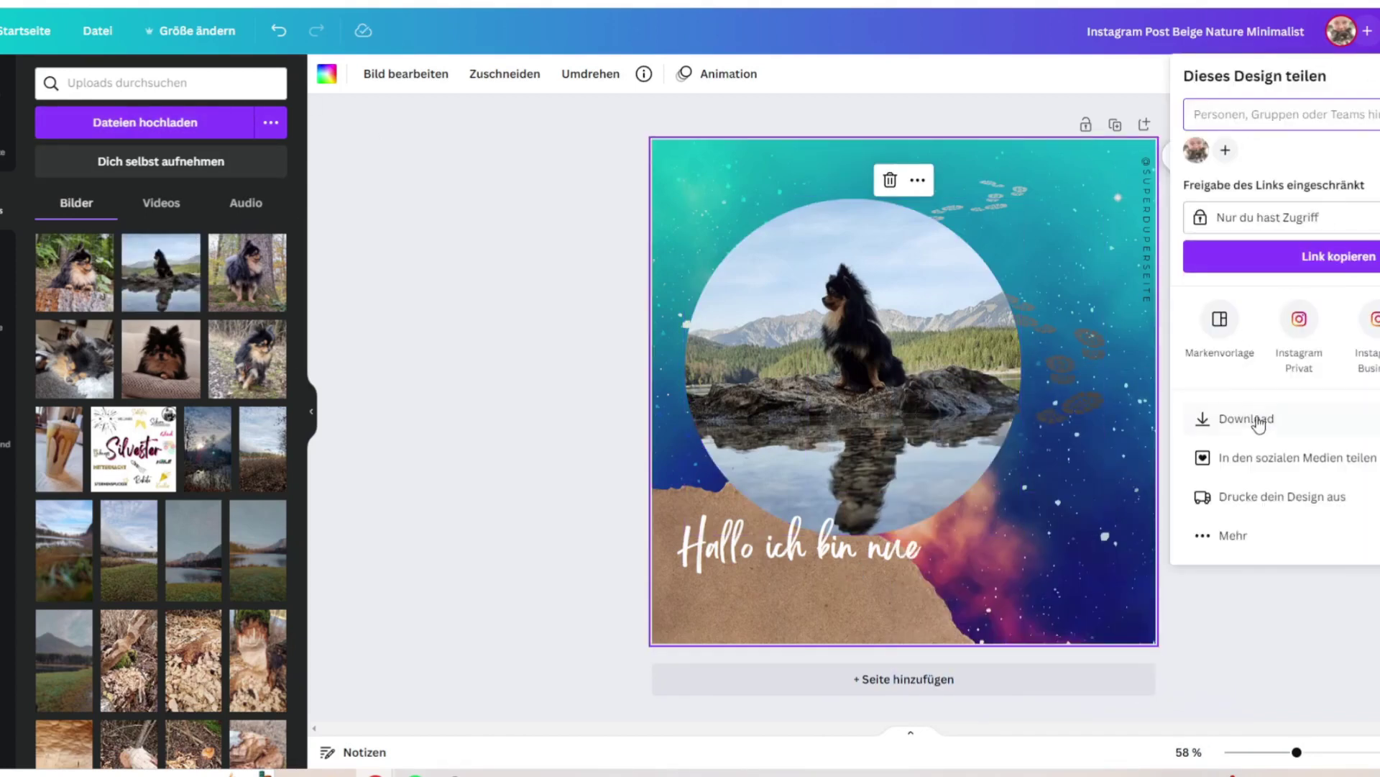
{"action": "left_click", "coordinate": [1236, 417]}
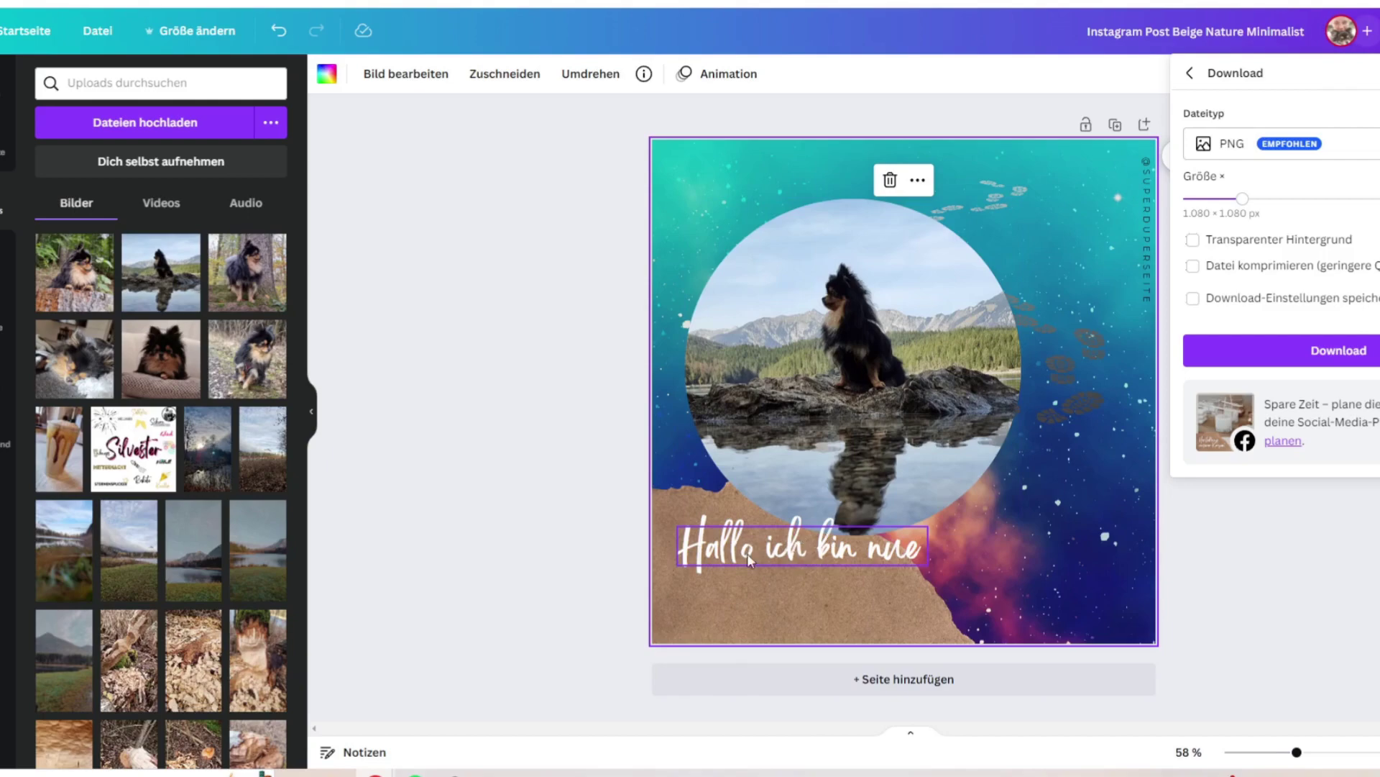
- Move the "Hallo ich bin nue" text from the first page onto a new second page
{"action": "left_click", "coordinate": [845, 551]}
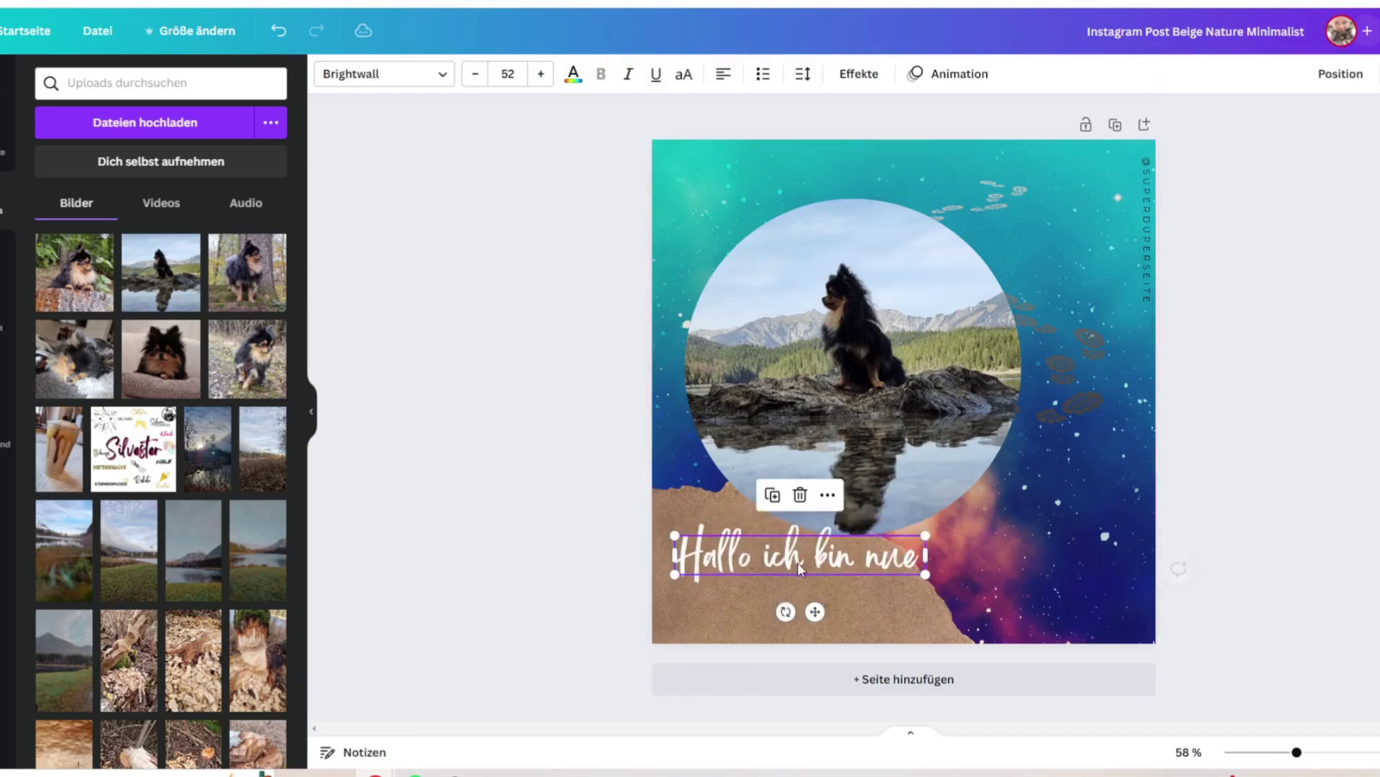
{"action": "left_click", "coordinate": [889, 669]}
{"action": "scroll", "coordinate": [865, 434], "scroll_direction": "up", "scroll_amount": 3}
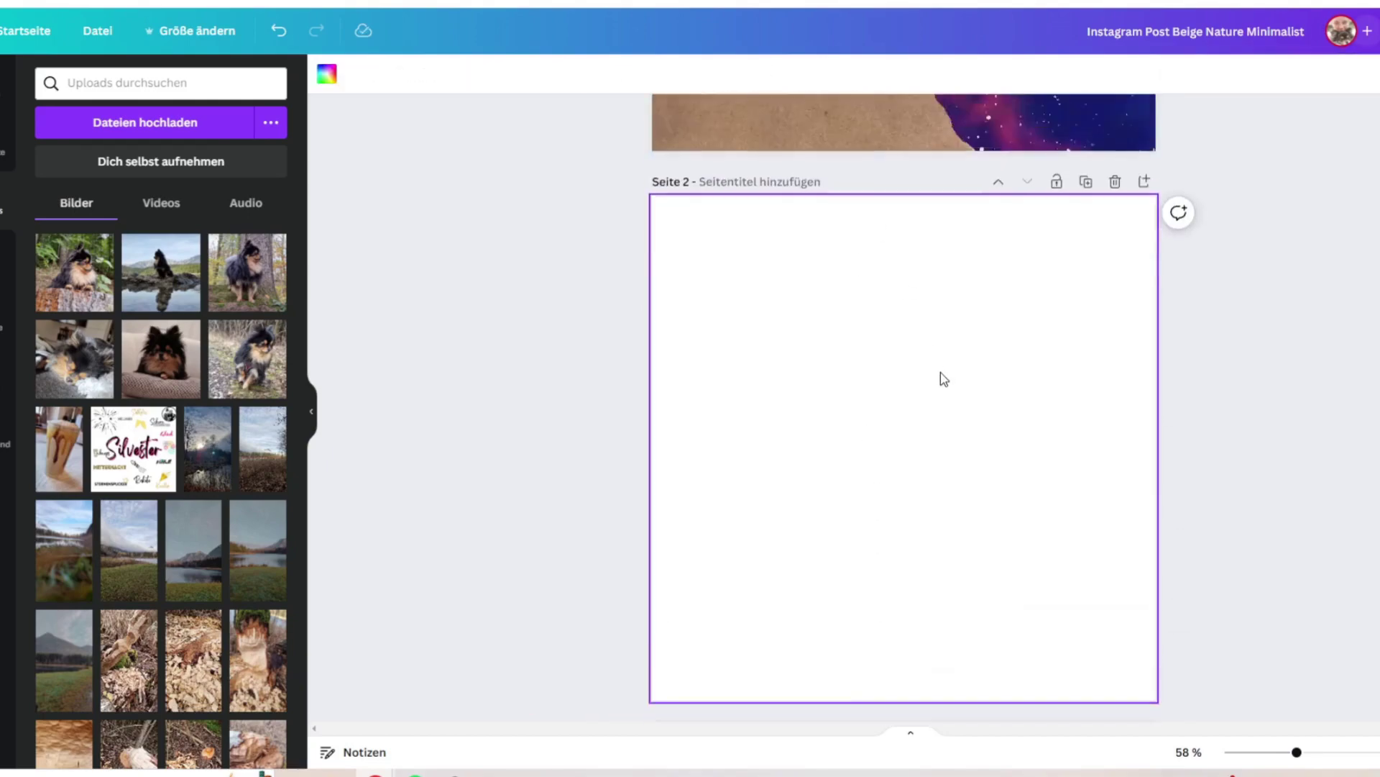
{"action": "key", "text": "ctrl+v"}
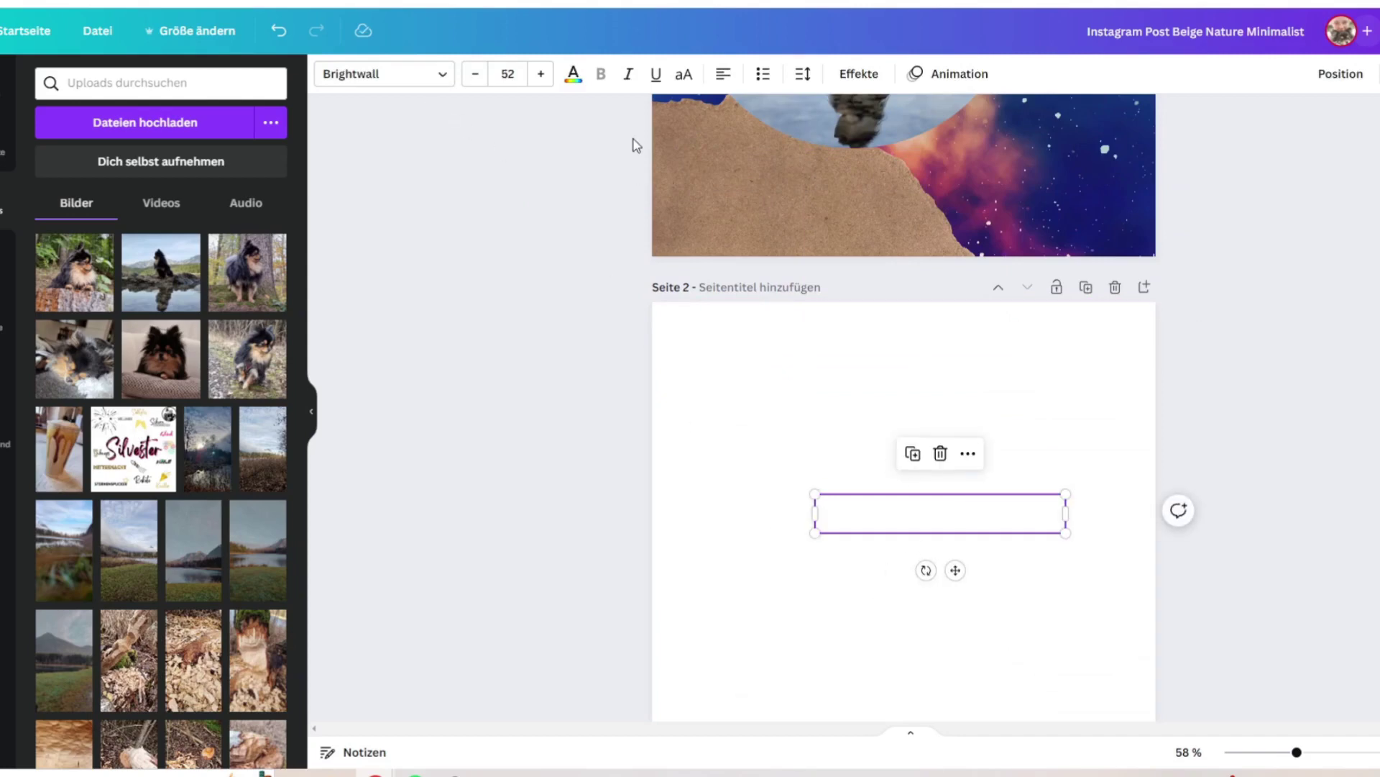
- Colour the text on page 2 with the light turquoise from the Cookie brand palette
{"action": "left_click", "coordinate": [573, 75]}
{"action": "left_click", "coordinate": [270, 286]}
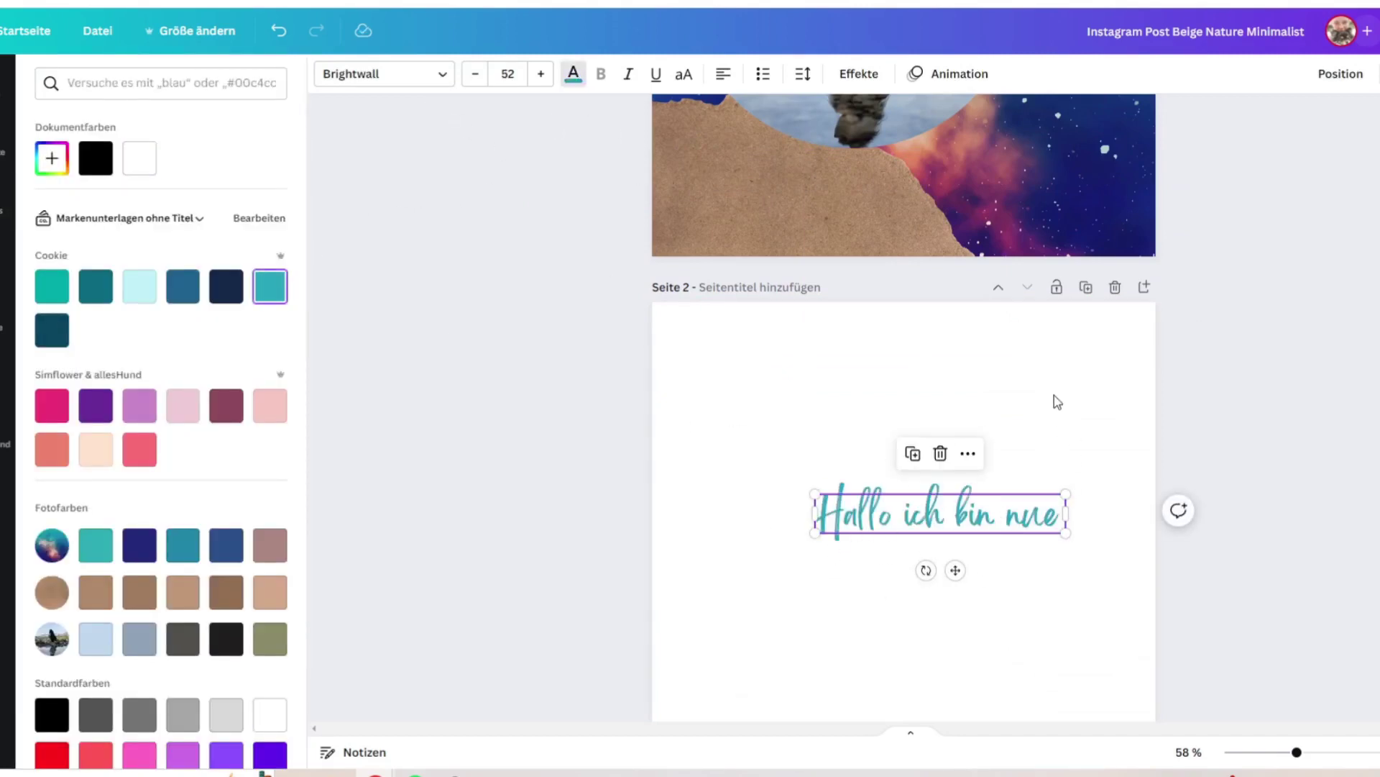
{"action": "key", "text": "Escape"}
{"action": "left_click", "coordinate": [1232, 360]}
- Open the sharing options and look through the print products available for the design
{"action": "scroll", "coordinate": [1269, 401], "scroll_direction": "up", "scroll_amount": 5}
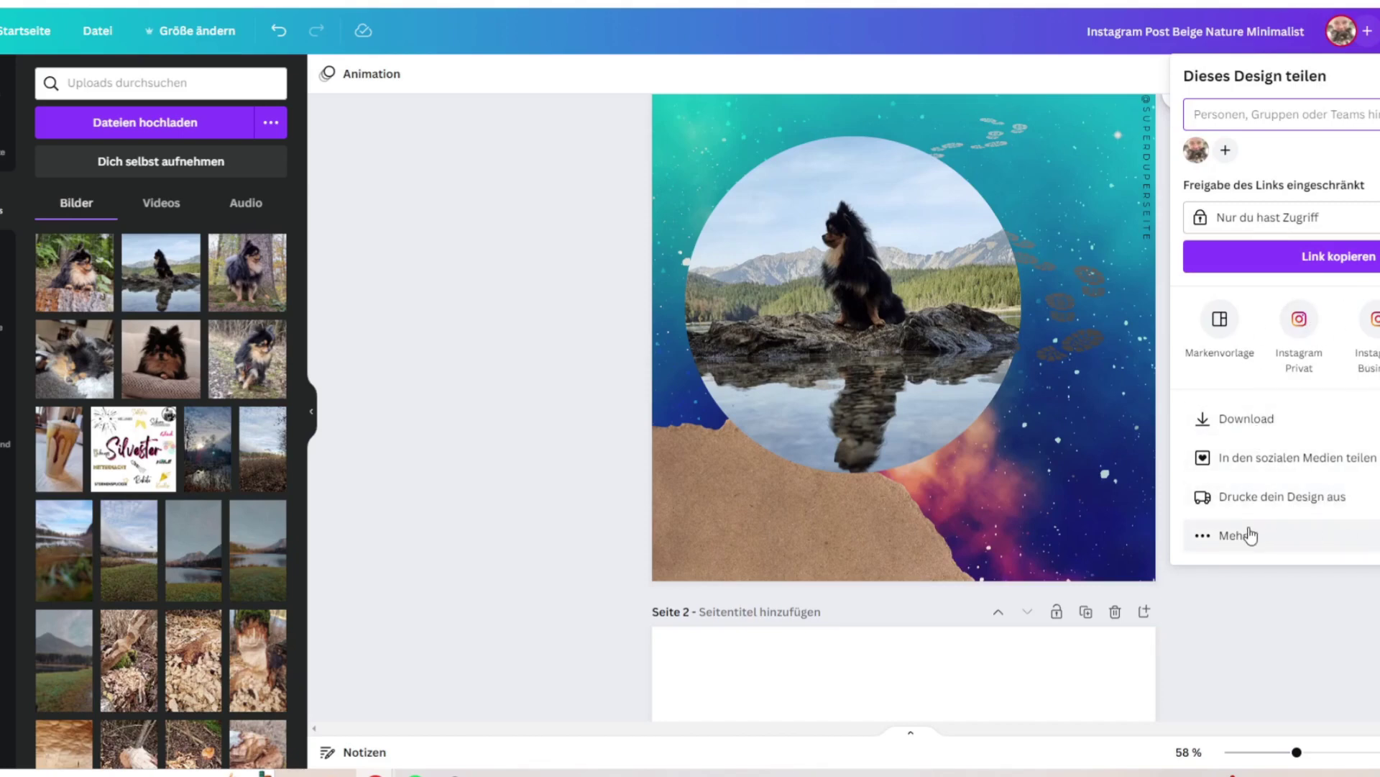
{"action": "left_click", "coordinate": [1255, 496]}
{"action": "scroll", "coordinate": [1260, 264], "scroll_direction": "down", "scroll_amount": 5}
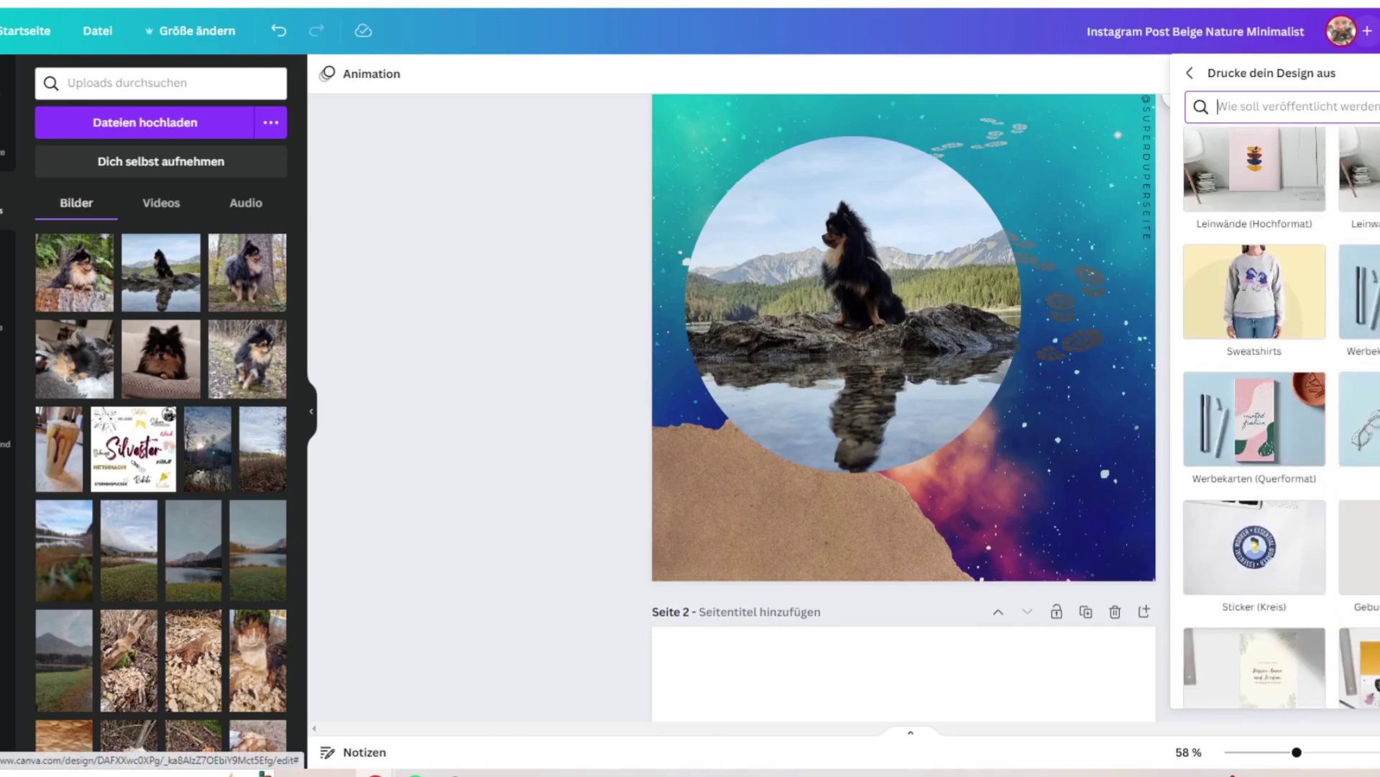
{"action": "scroll", "coordinate": [1278, 504], "scroll_direction": "down", "scroll_amount": 3}
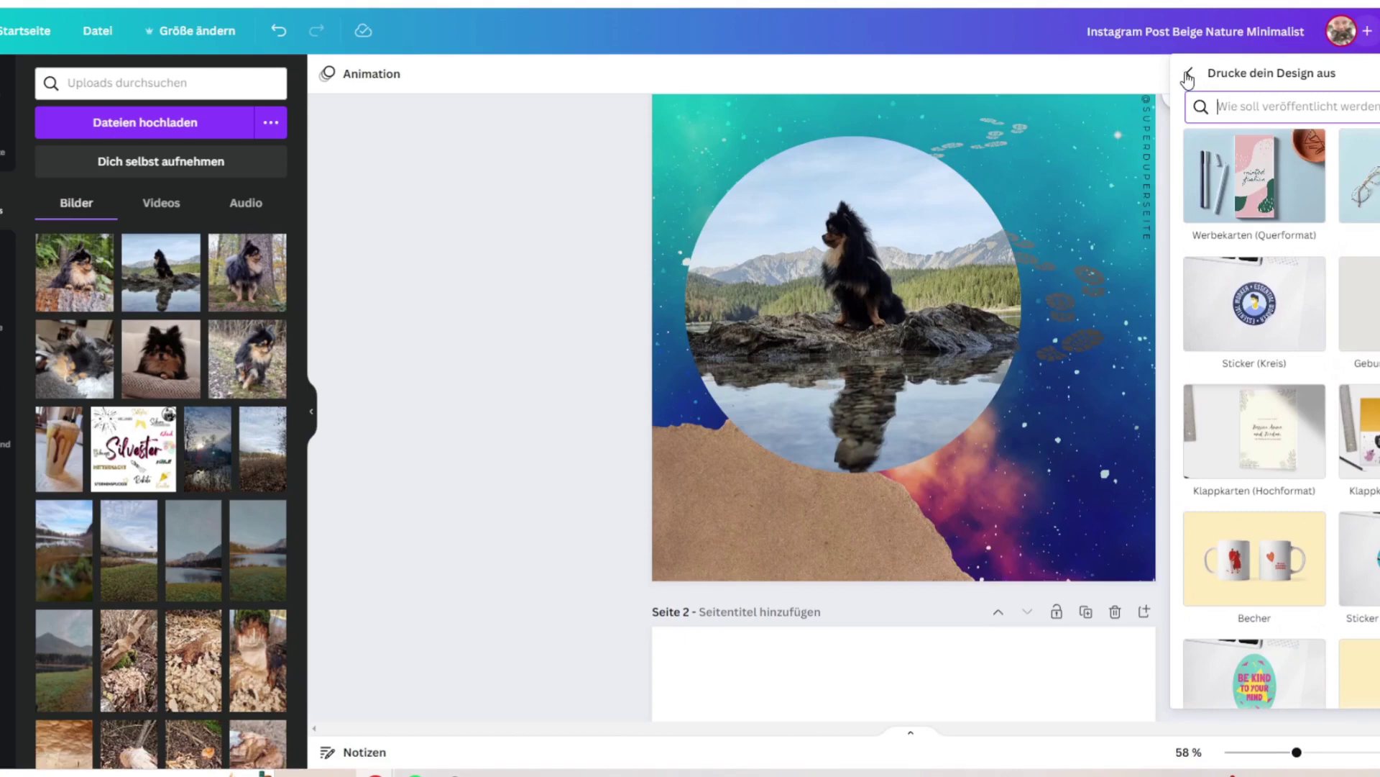
{"action": "left_click", "coordinate": [1188, 75]}
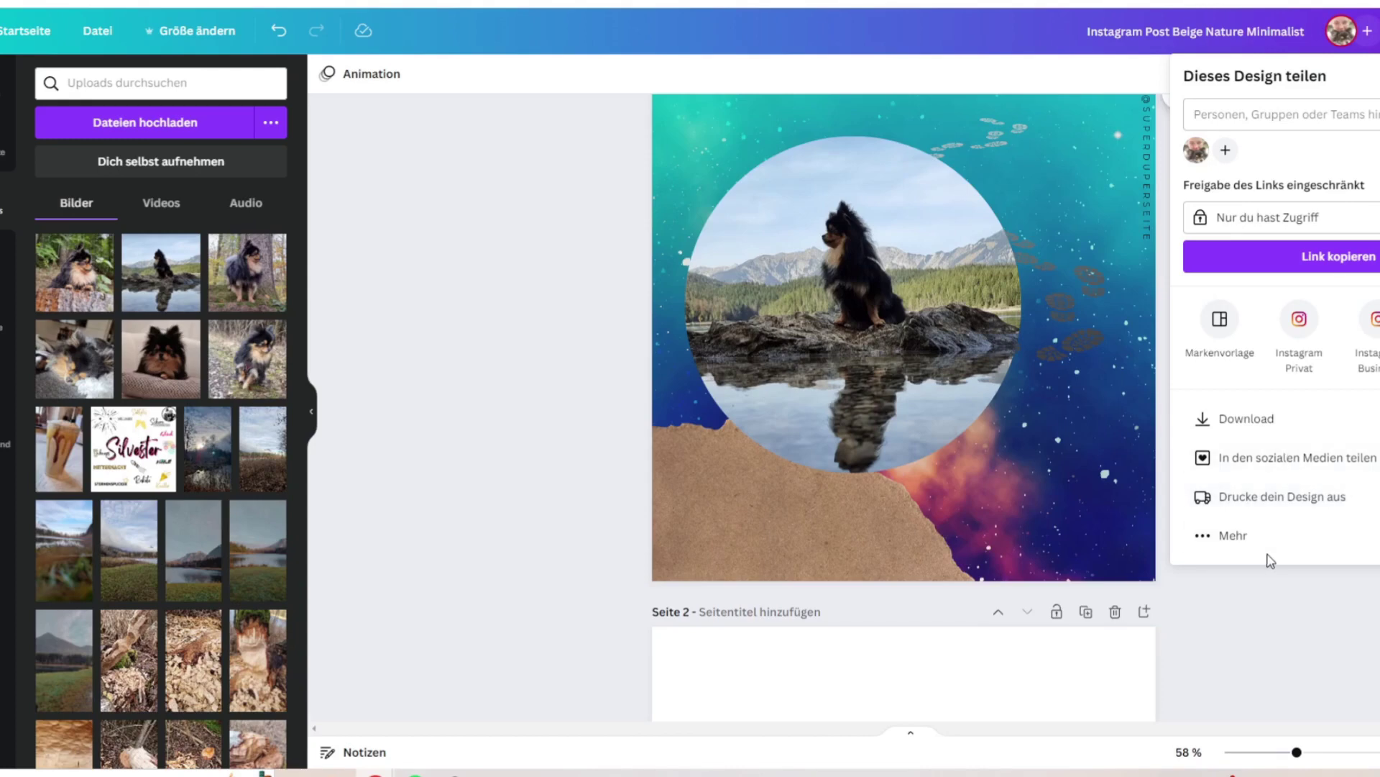
- Examine the full list of sharing, social media, saving, messaging and third-party app options for the design
{"action": "left_click", "coordinate": [1230, 535]}
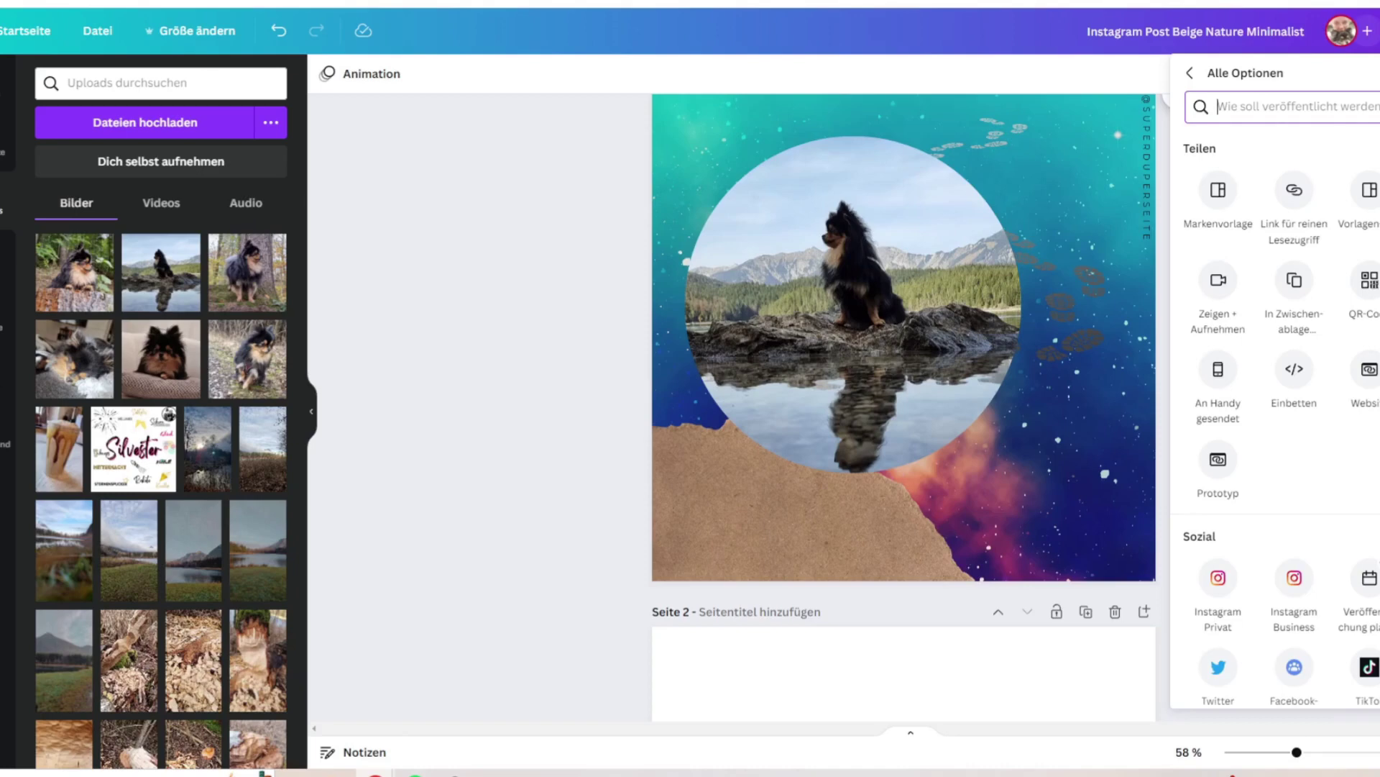
{"action": "scroll", "coordinate": [1295, 467], "scroll_direction": "down", "scroll_amount": 3}
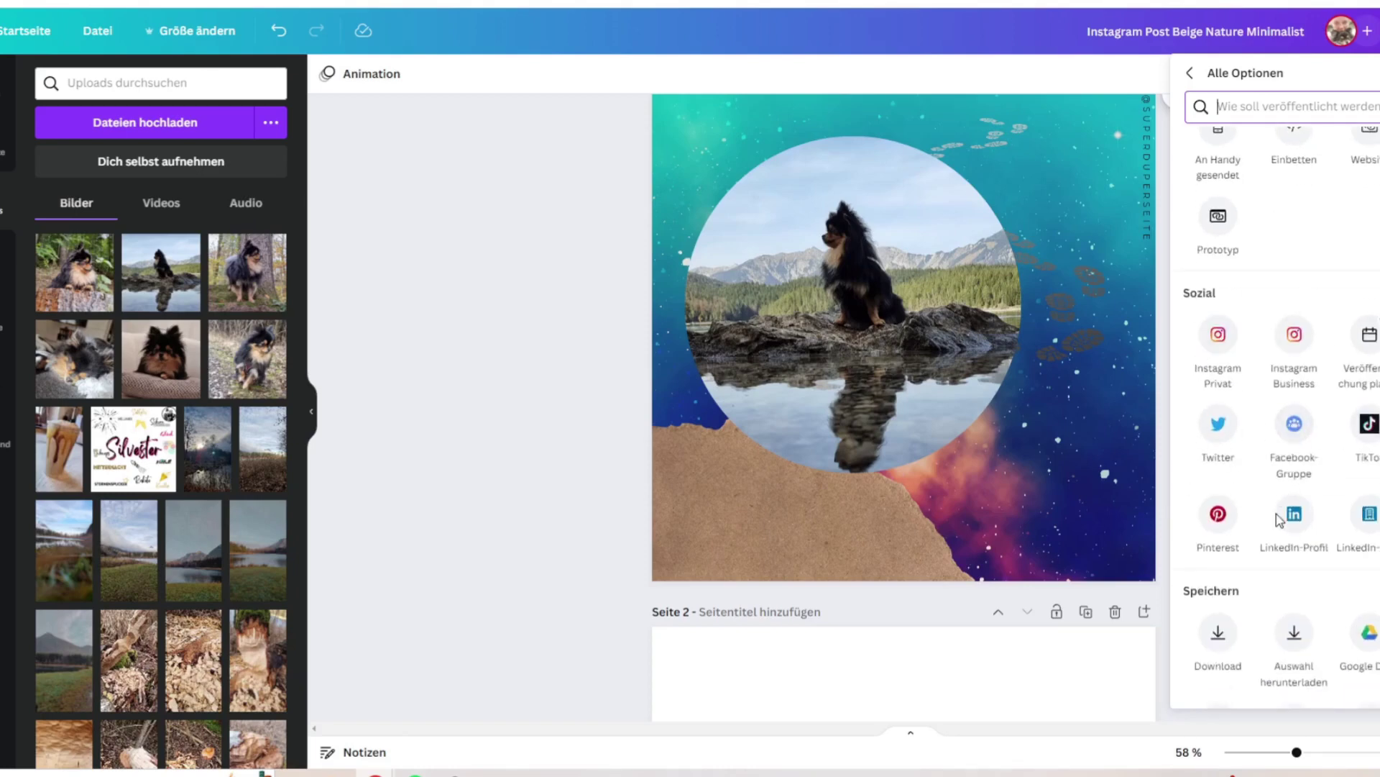
{"action": "scroll", "coordinate": [1278, 520], "scroll_direction": "down", "scroll_amount": 3}
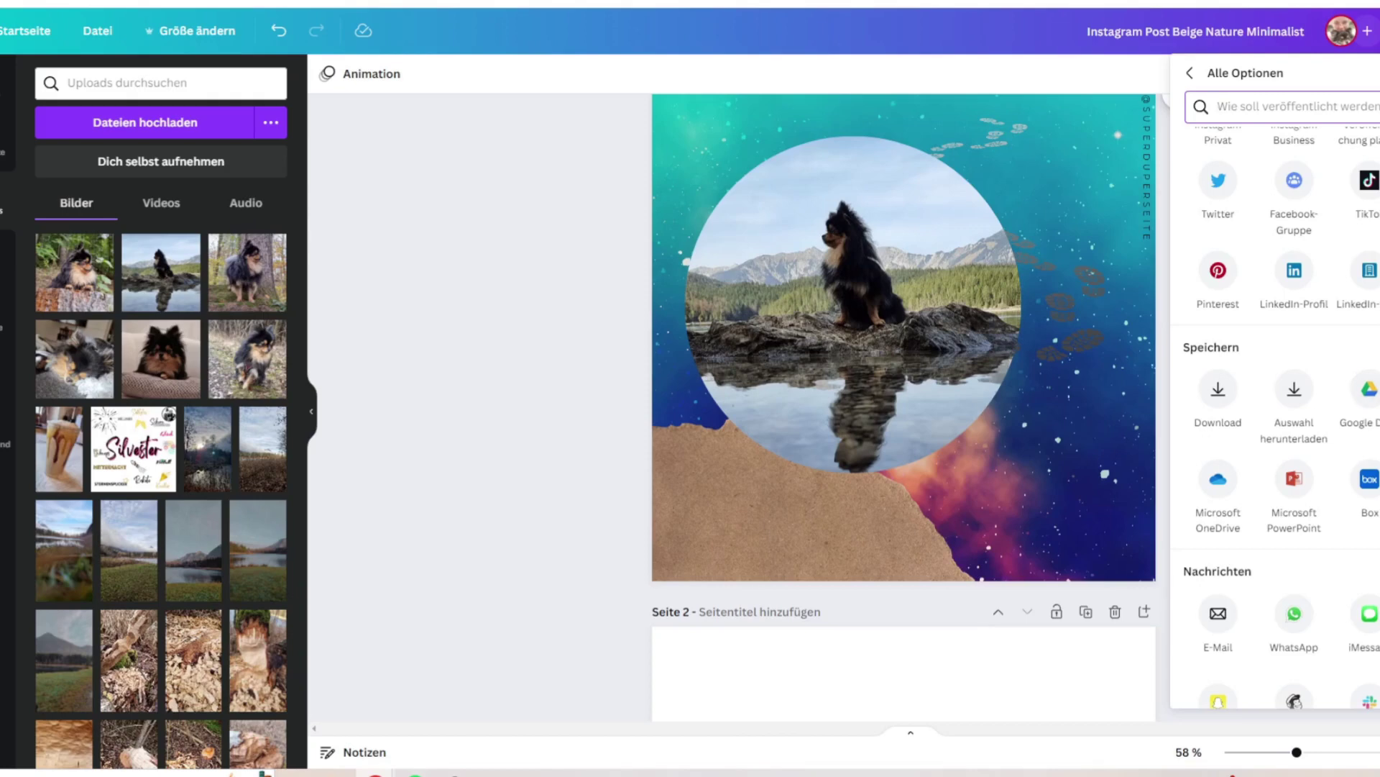
{"action": "scroll", "coordinate": [1287, 431], "scroll_direction": "down", "scroll_amount": 2}
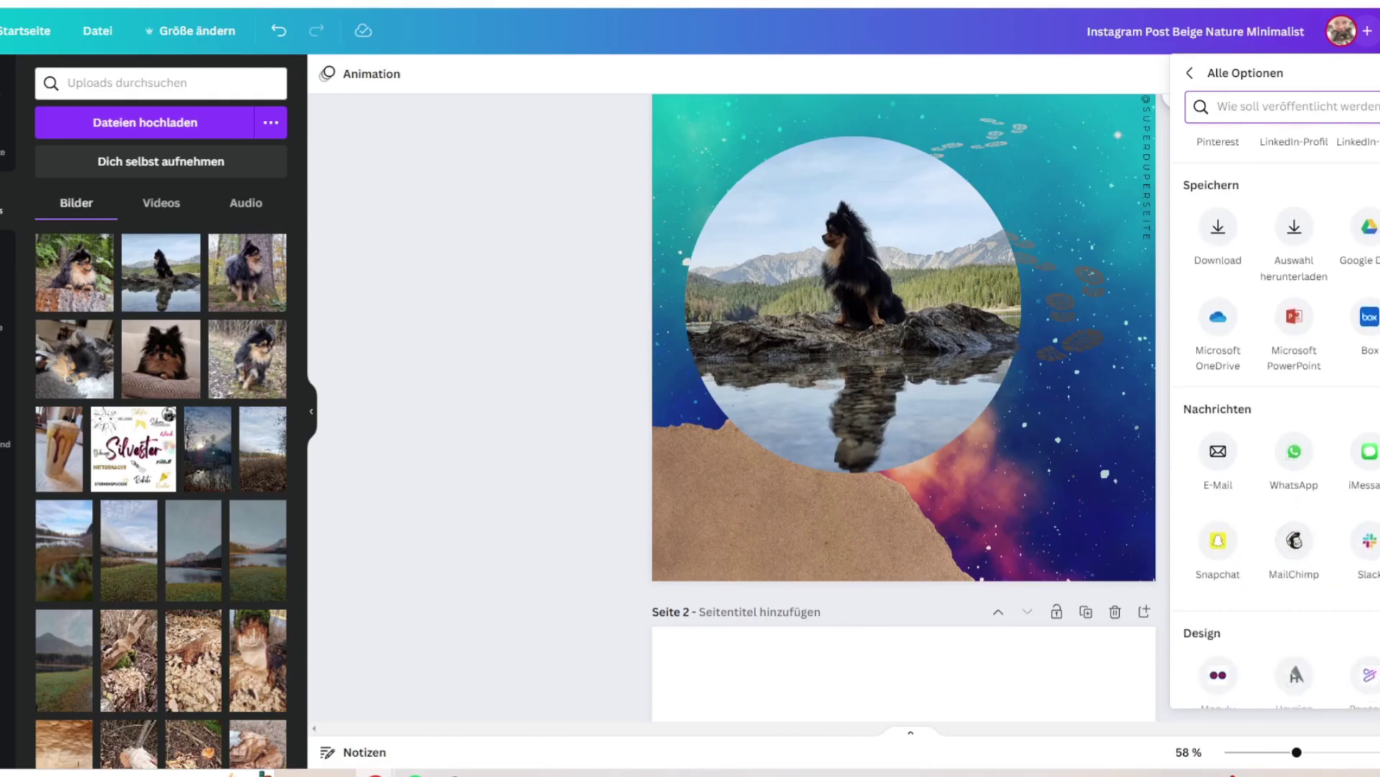
{"action": "scroll", "coordinate": [1276, 395], "scroll_direction": "down", "scroll_amount": 2}
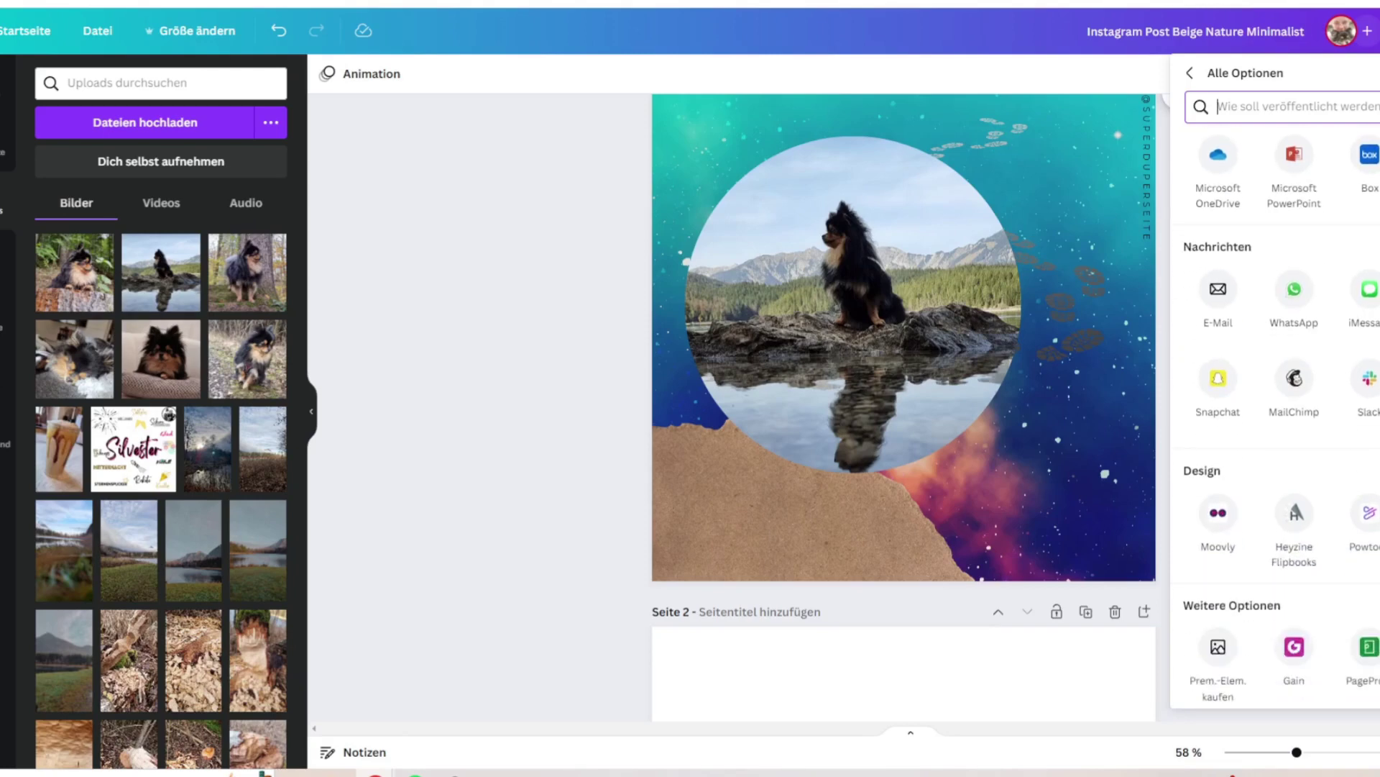
{"action": "scroll", "coordinate": [1276, 396], "scroll_direction": "down", "scroll_amount": 1}
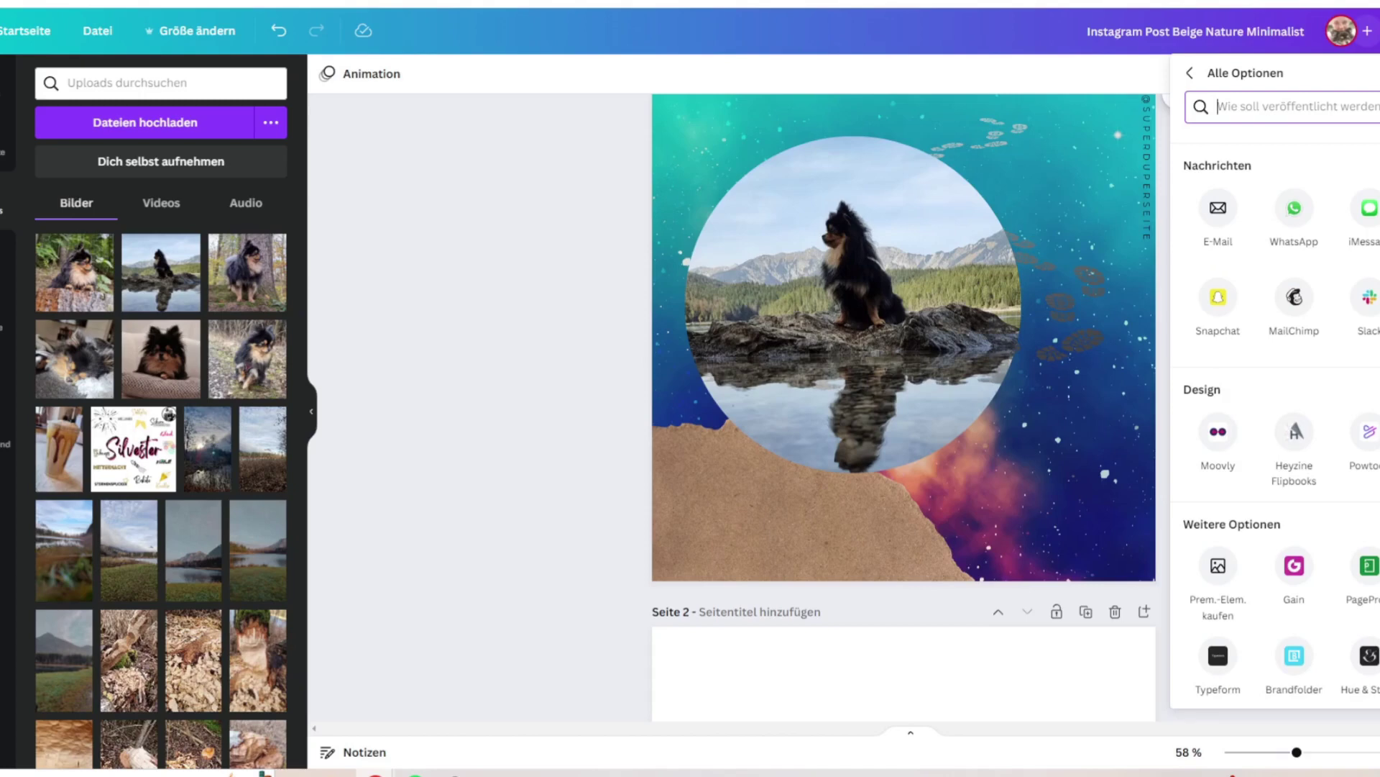
{"action": "scroll", "coordinate": [1276, 396], "scroll_direction": "down", "scroll_amount": 2}
{"action": "scroll", "coordinate": [1373, 557], "scroll_direction": "down", "scroll_amount": 3}
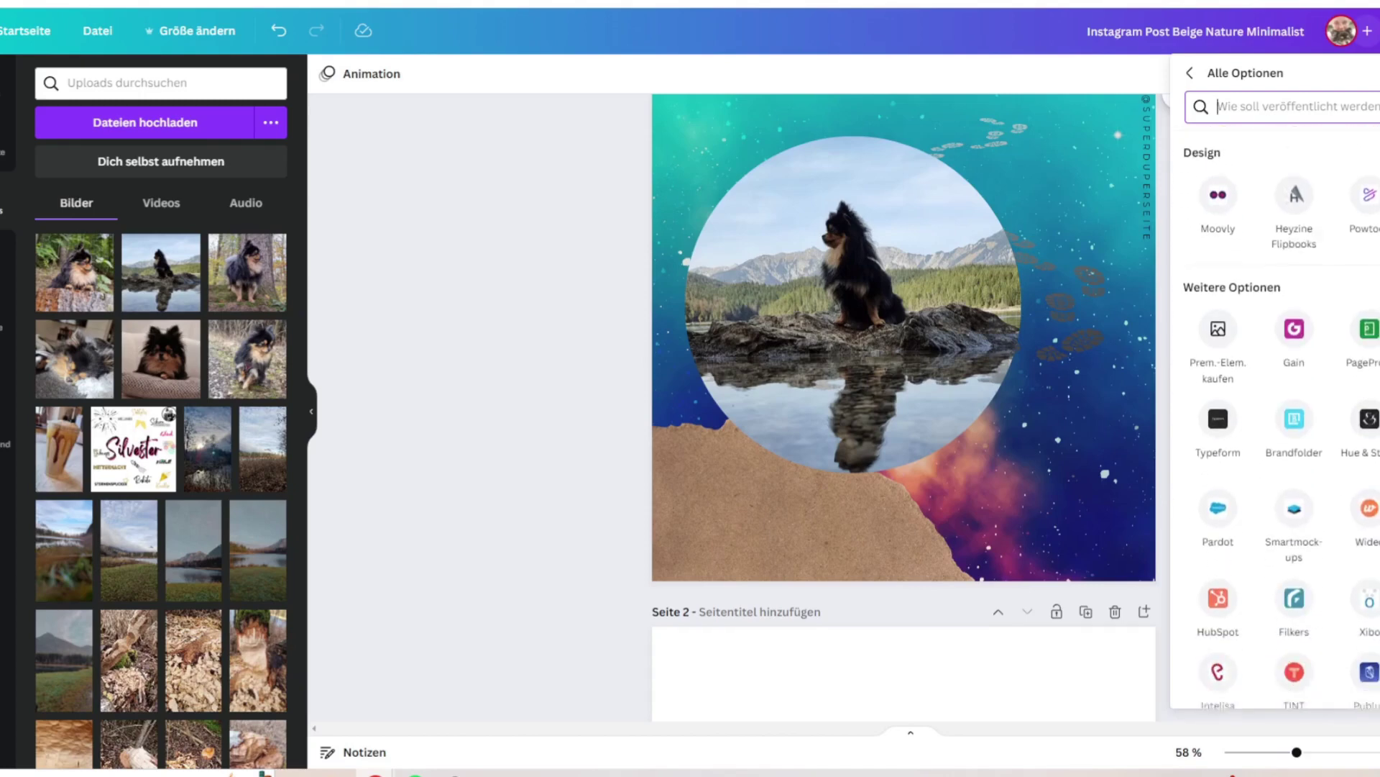
{"action": "scroll", "coordinate": [1320, 271], "scroll_direction": "down", "scroll_amount": 5}
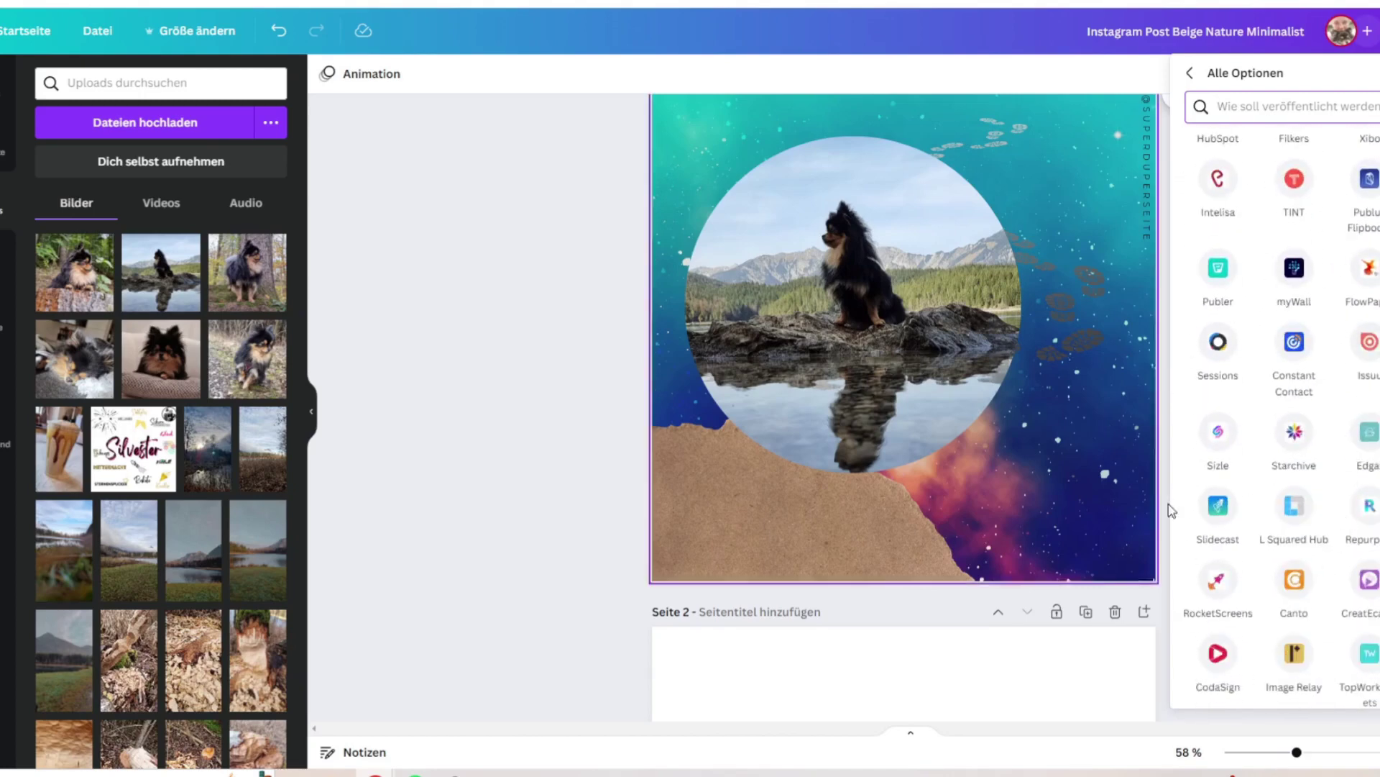
{"action": "scroll", "coordinate": [1337, 589], "scroll_direction": "up", "scroll_amount": 15}
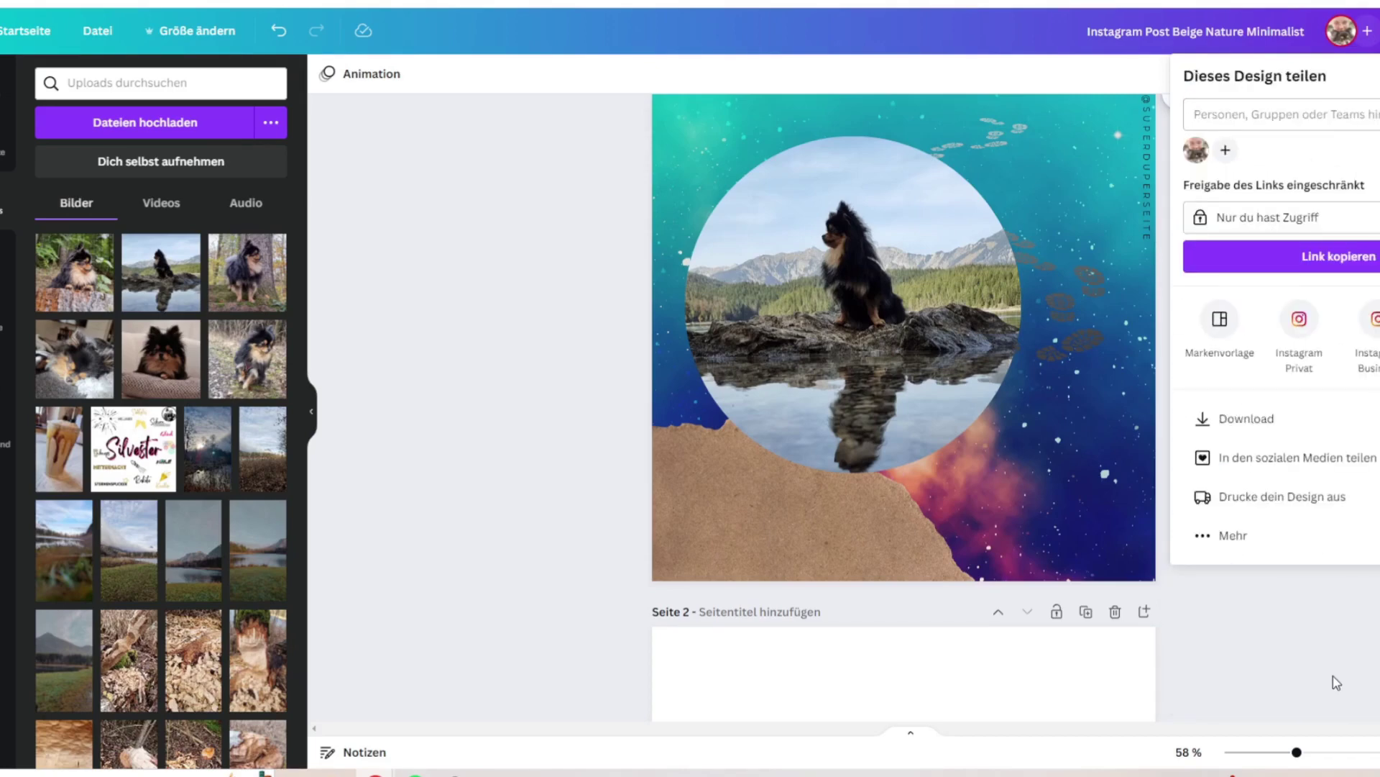
{"action": "left_click", "coordinate": [1336, 682]}
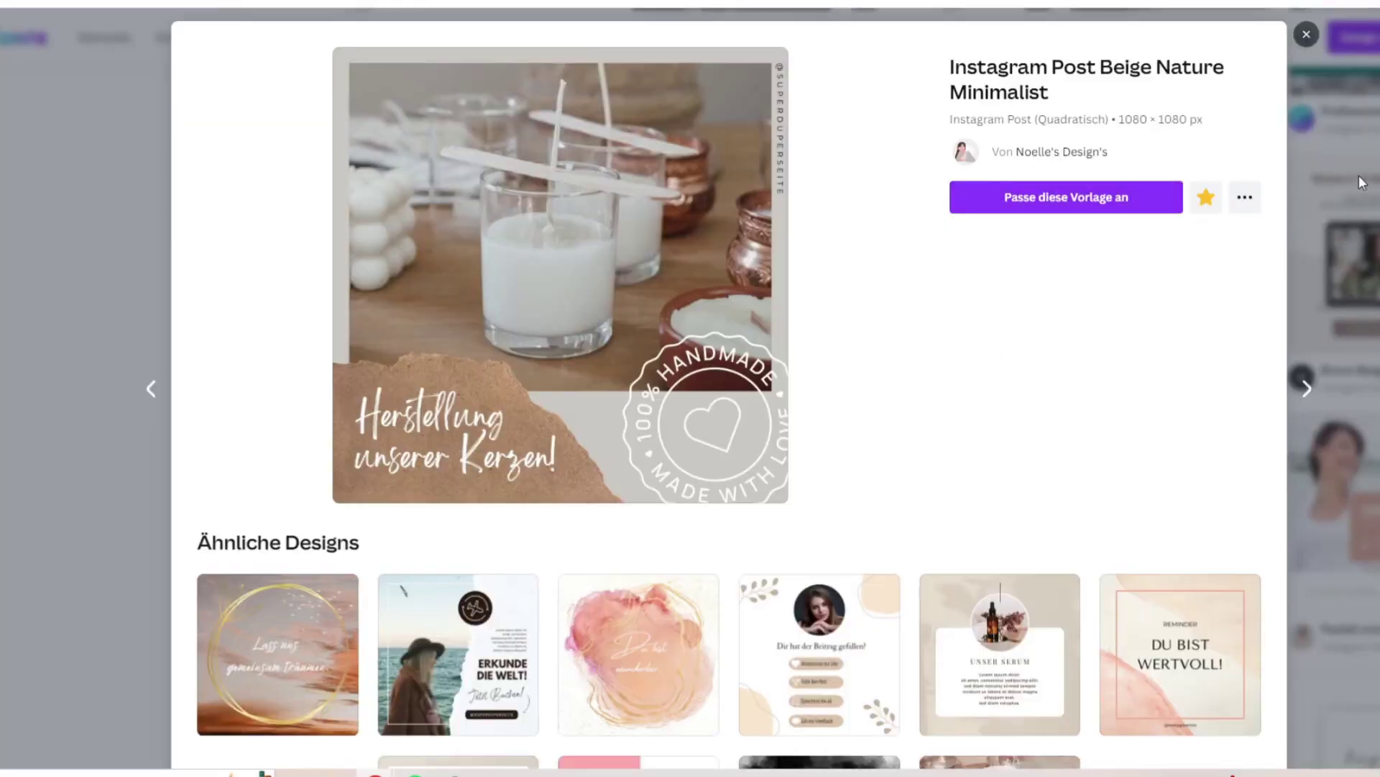
- Return to the Canva home page and open the "Neue Sticker" Instagram design from the recent designs
{"action": "left_click", "coordinate": [1361, 182]}
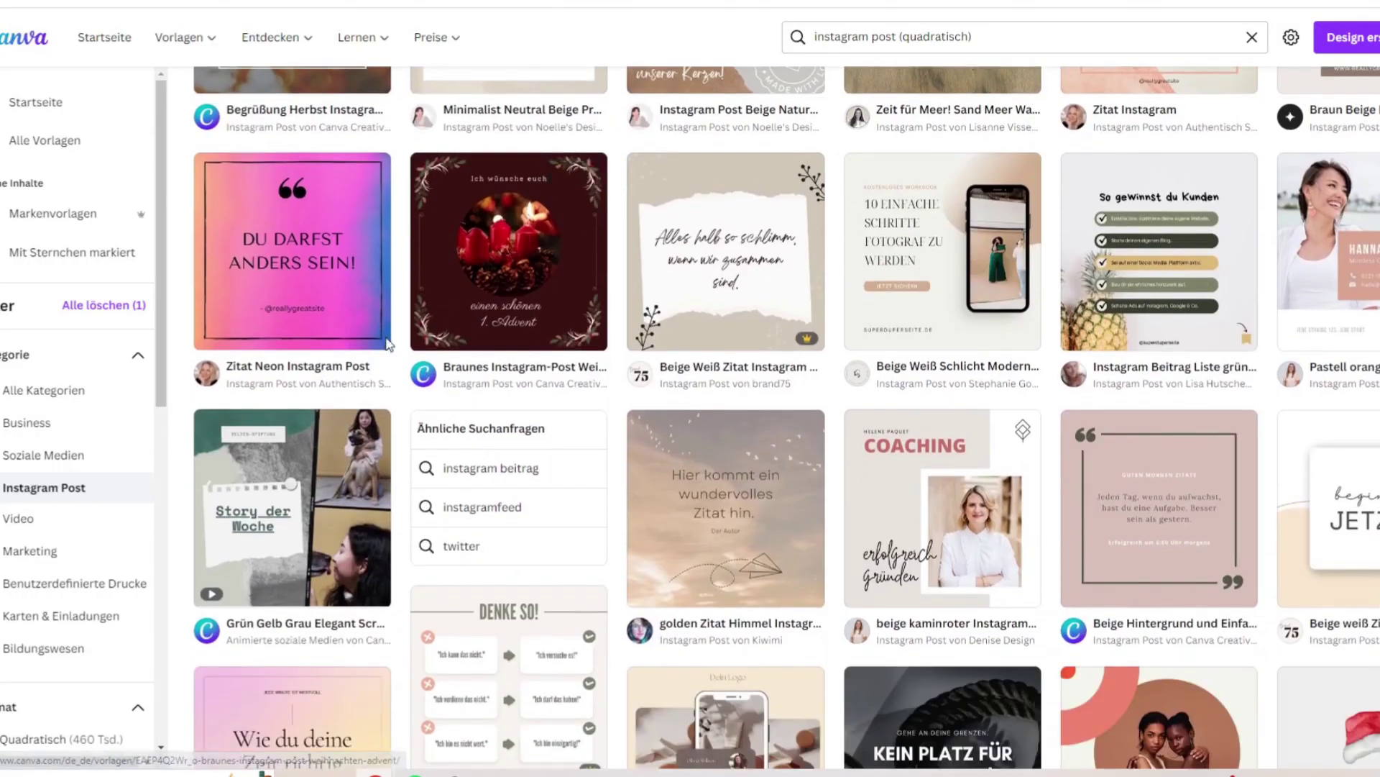
{"action": "scroll", "coordinate": [176, 210], "scroll_direction": "up", "scroll_amount": 5}
{"action": "left_click", "coordinate": [58, 111]}
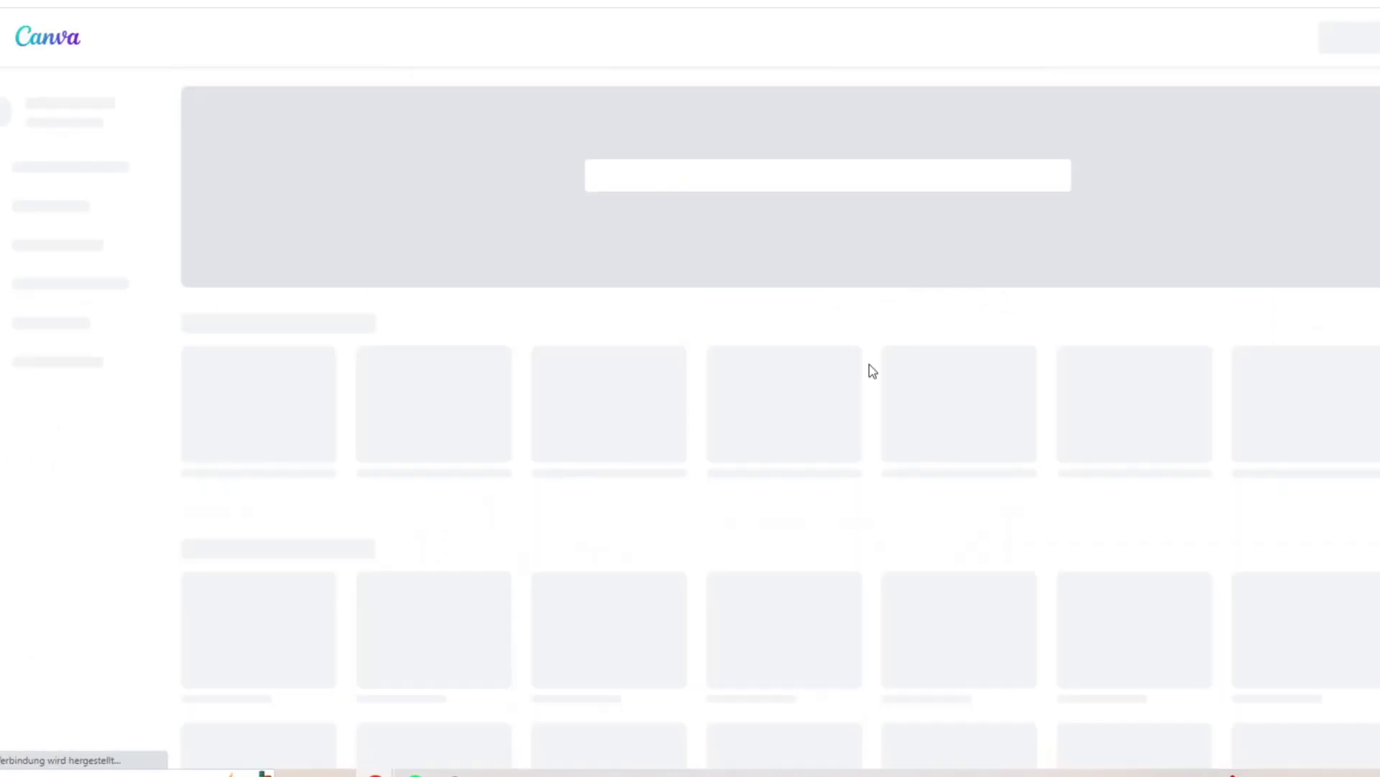
{"action": "scroll", "coordinate": [1138, 535], "scroll_direction": "down", "scroll_amount": 3}
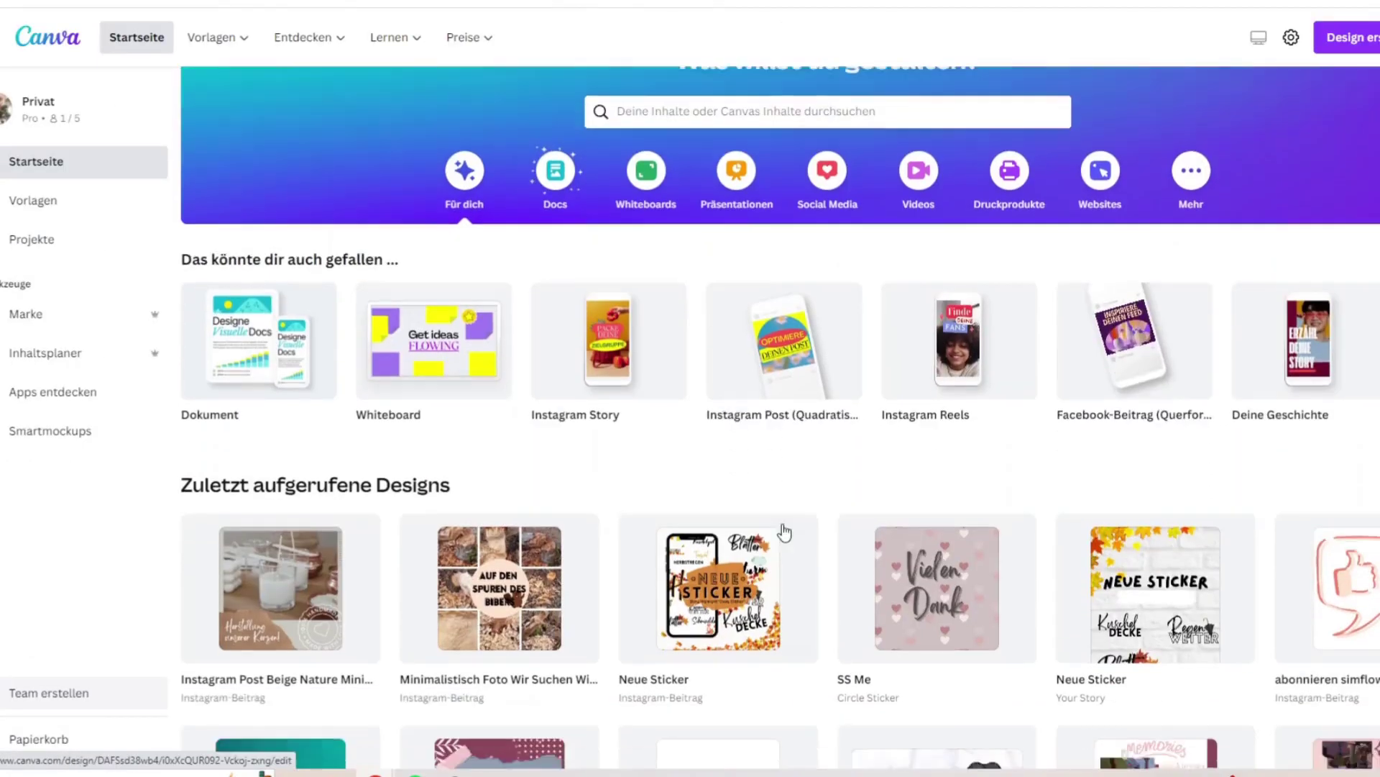
{"action": "scroll", "coordinate": [1134, 536], "scroll_direction": "down", "scroll_amount": 5}
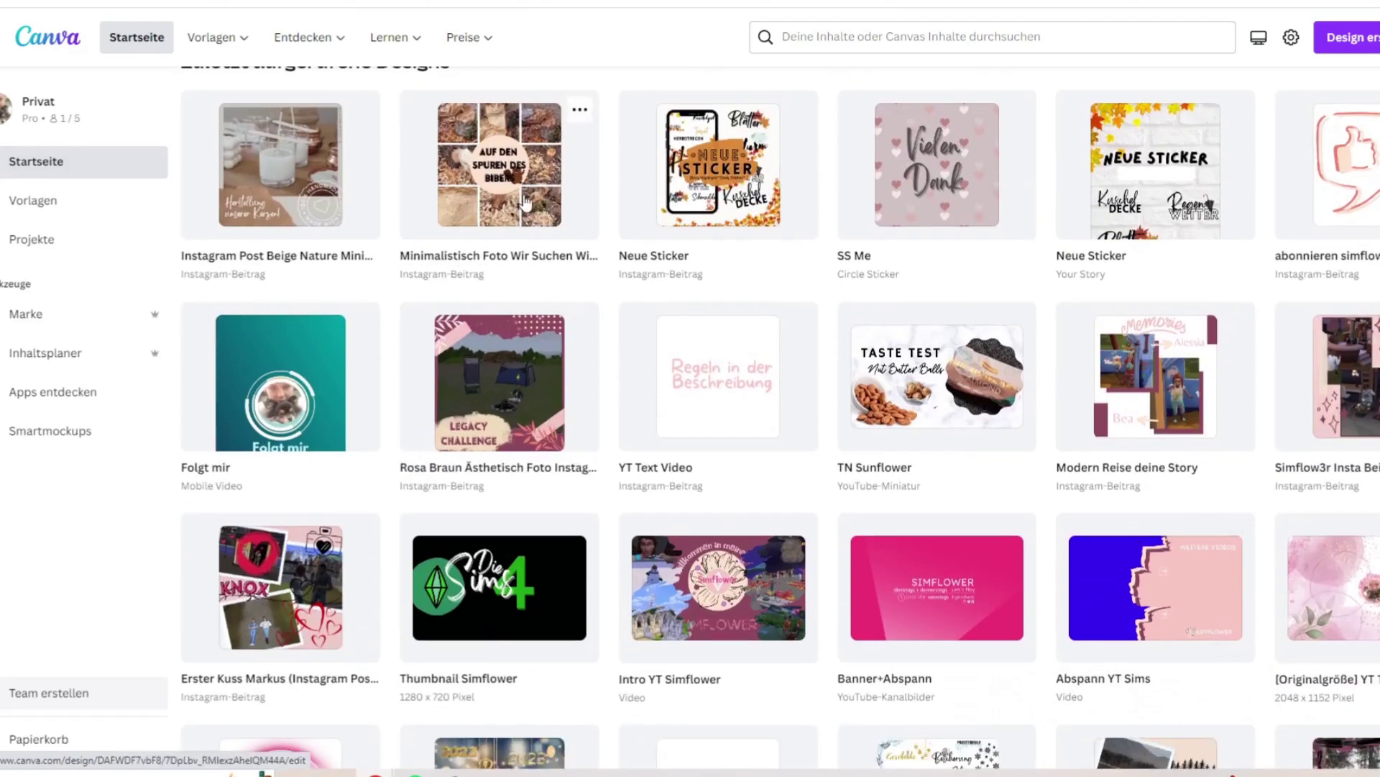
{"action": "left_click", "coordinate": [790, 227]}
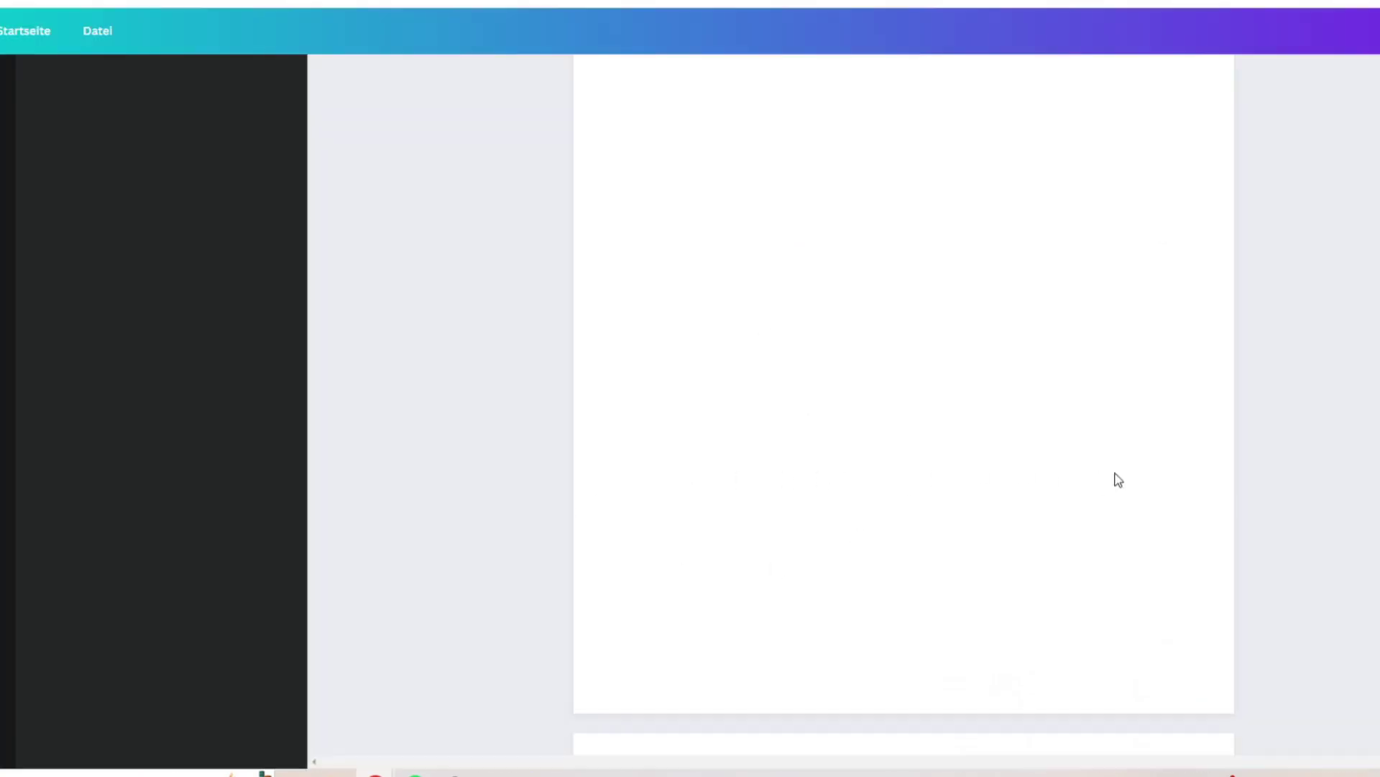
- Detach the autumn sticker image from the phone frame on page 1 and delete it
{"action": "right_click", "coordinate": [800, 218]}
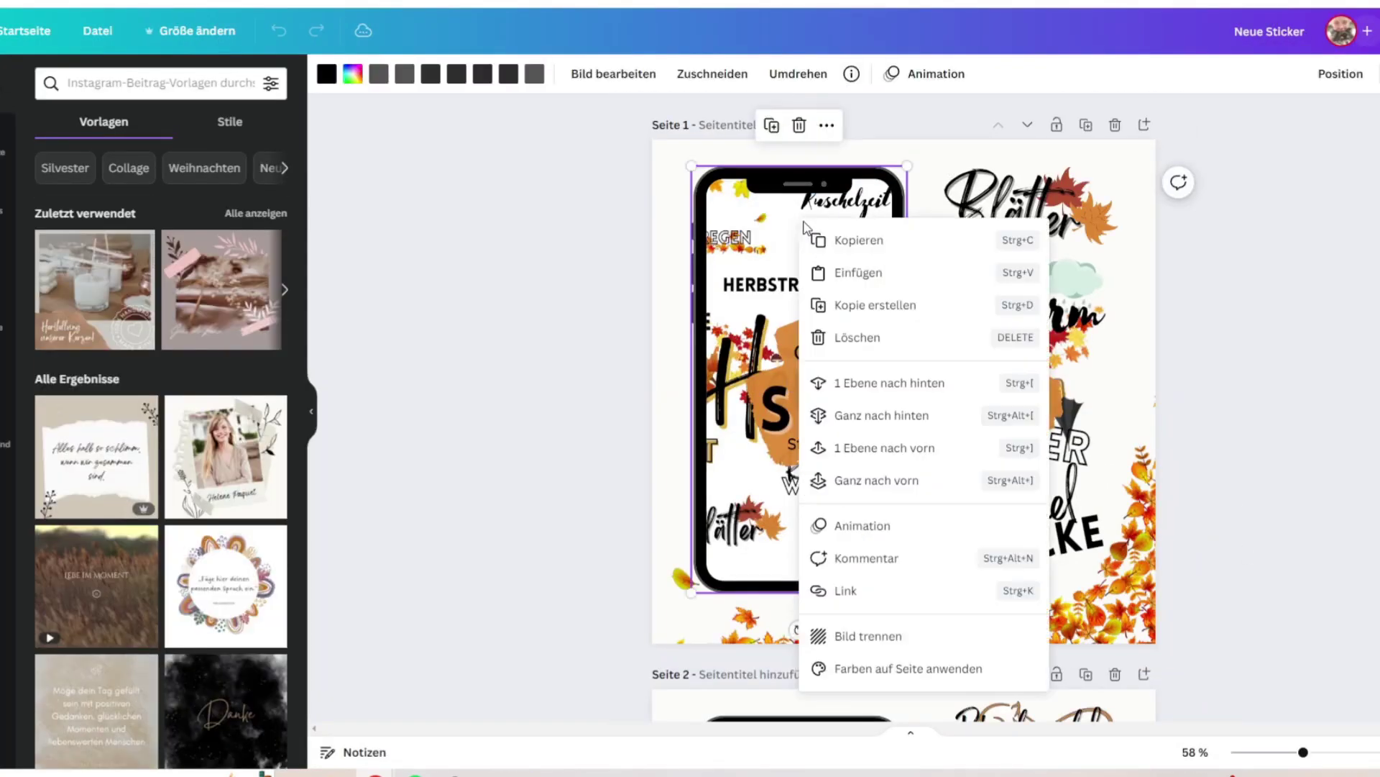
{"action": "left_click", "coordinate": [870, 632]}
{"action": "left_click_drag", "start_coordinate": [801, 273], "coordinate": [934, 332]}
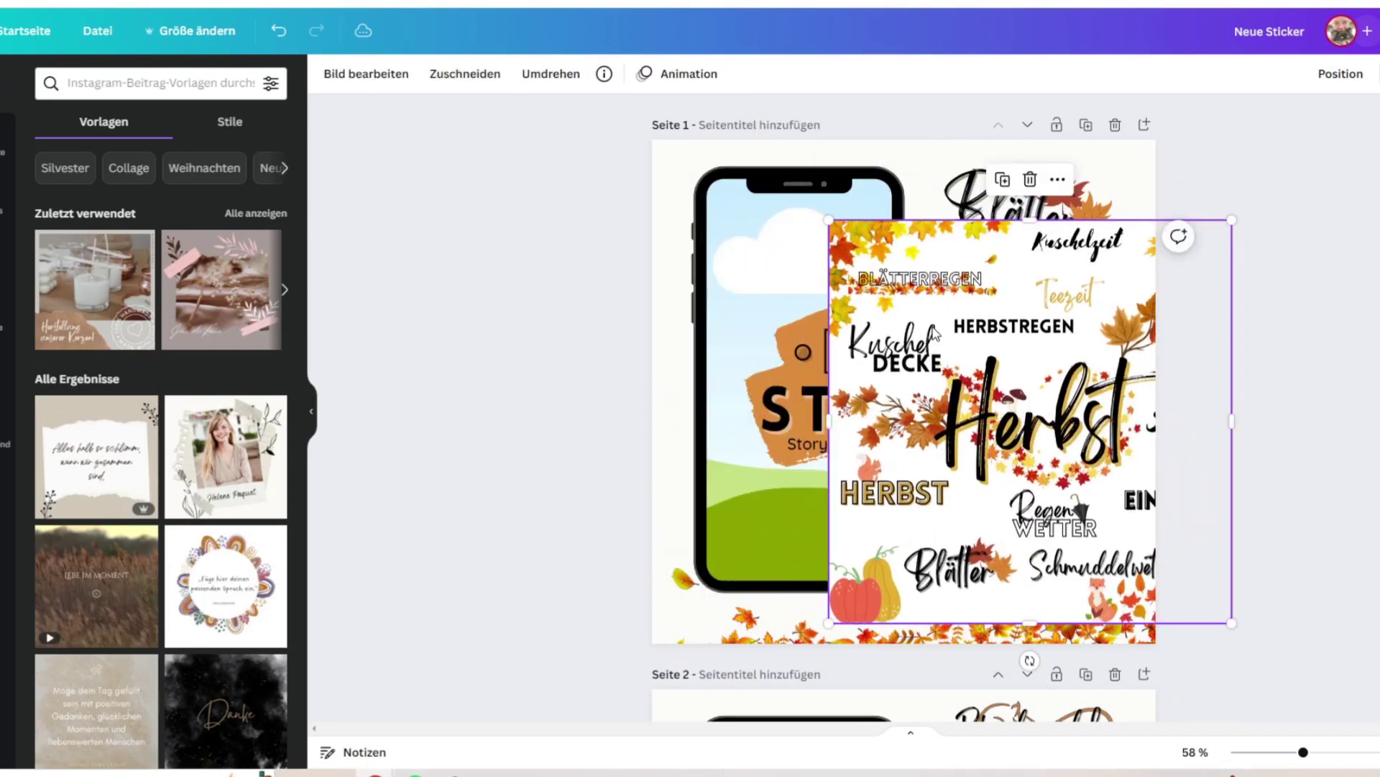
{"action": "key", "text": "Delete"}
- Search the elements for "baby"
{"action": "left_click", "coordinate": [827, 356]}
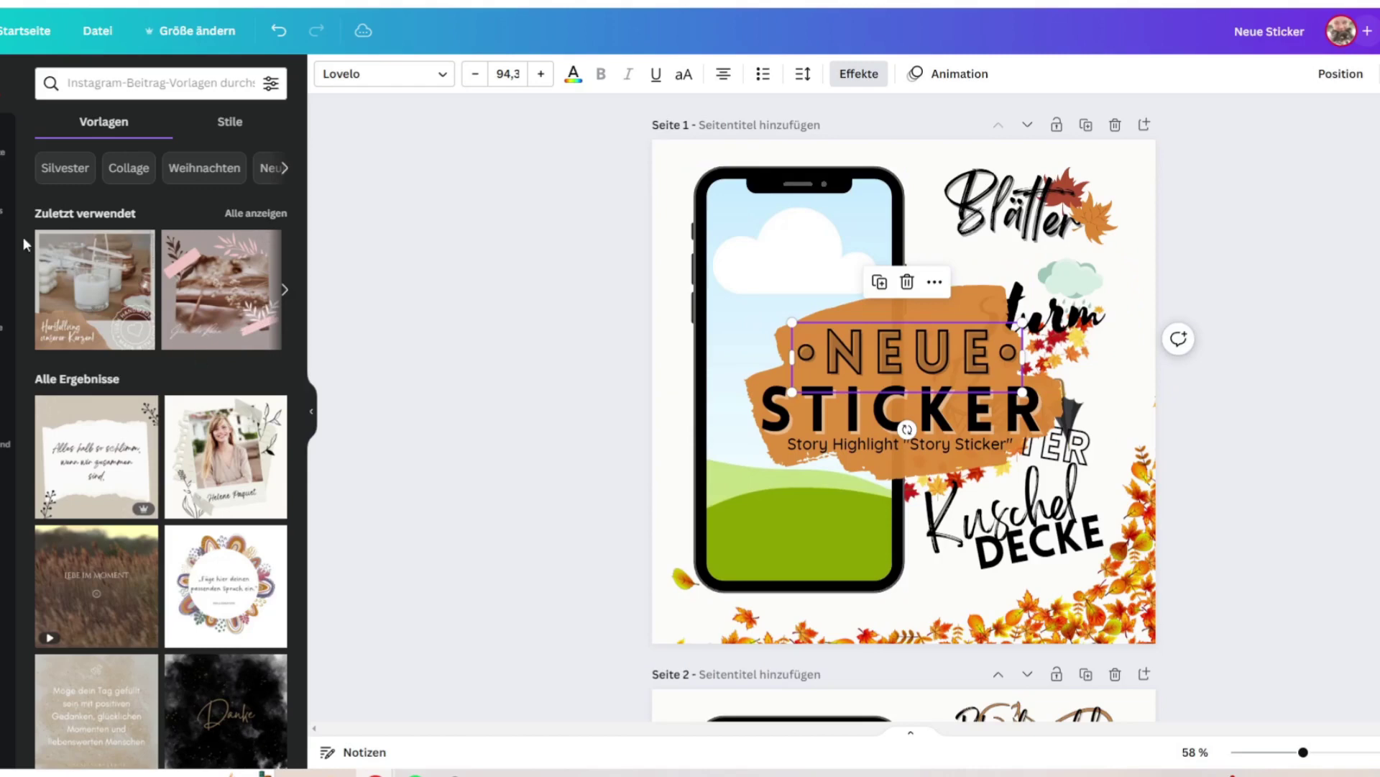
{"action": "left_click", "coordinate": [7, 211]}
{"action": "left_click", "coordinate": [7, 152]}
{"action": "left_click", "coordinate": [129, 85]}
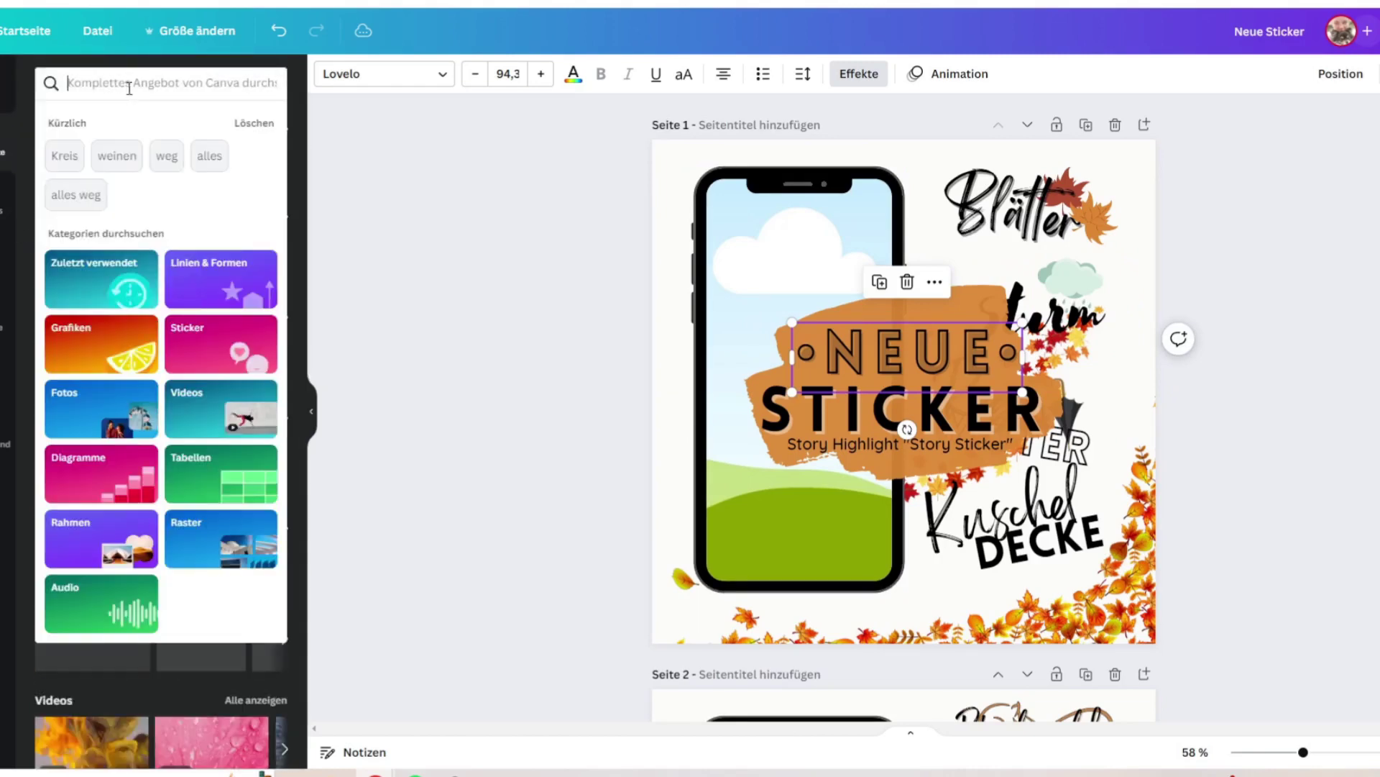
{"action": "type", "text": "baby"}
{"action": "key", "text": "Return"}
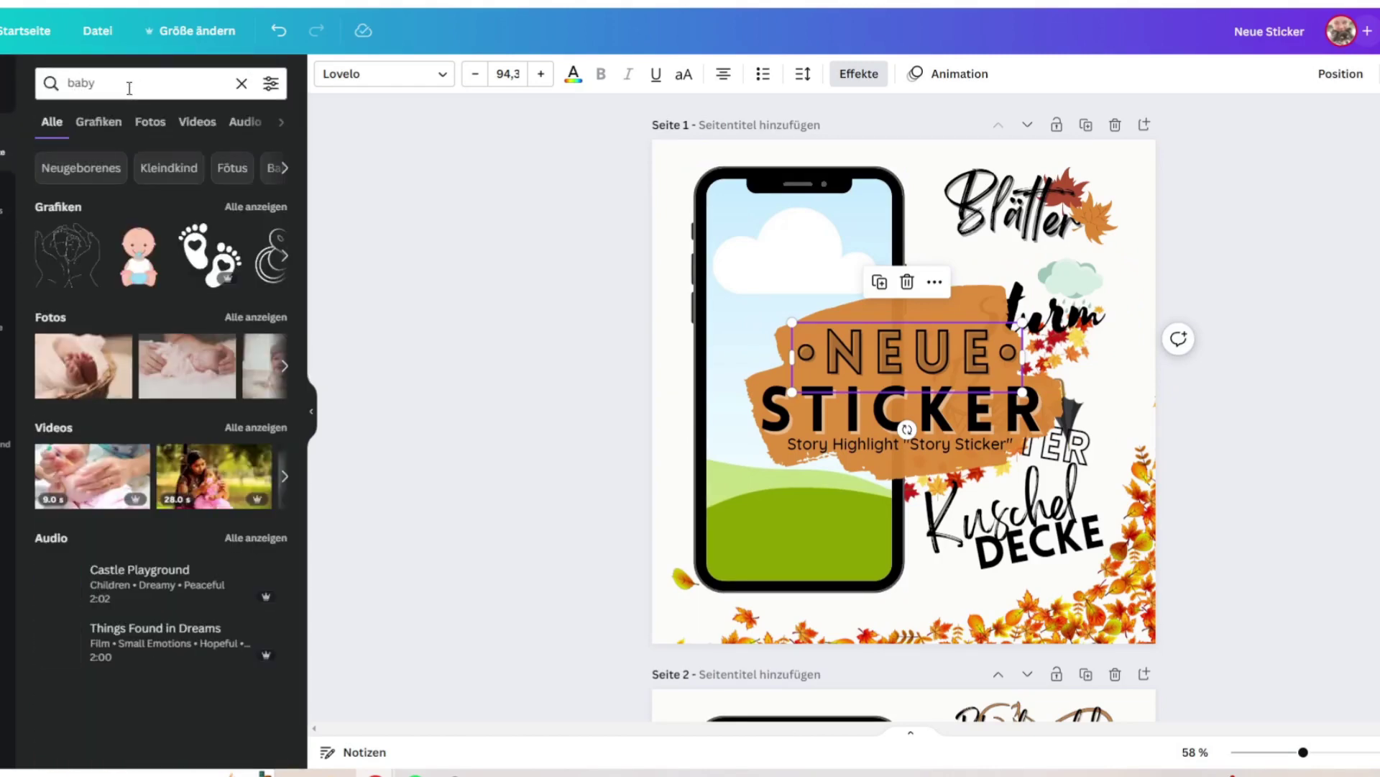
- Fill the phone frame on page 1 with the striped-hat baby photo, and replace it with the black-and-white photo of a lying baby
{"action": "left_click", "coordinate": [151, 123]}
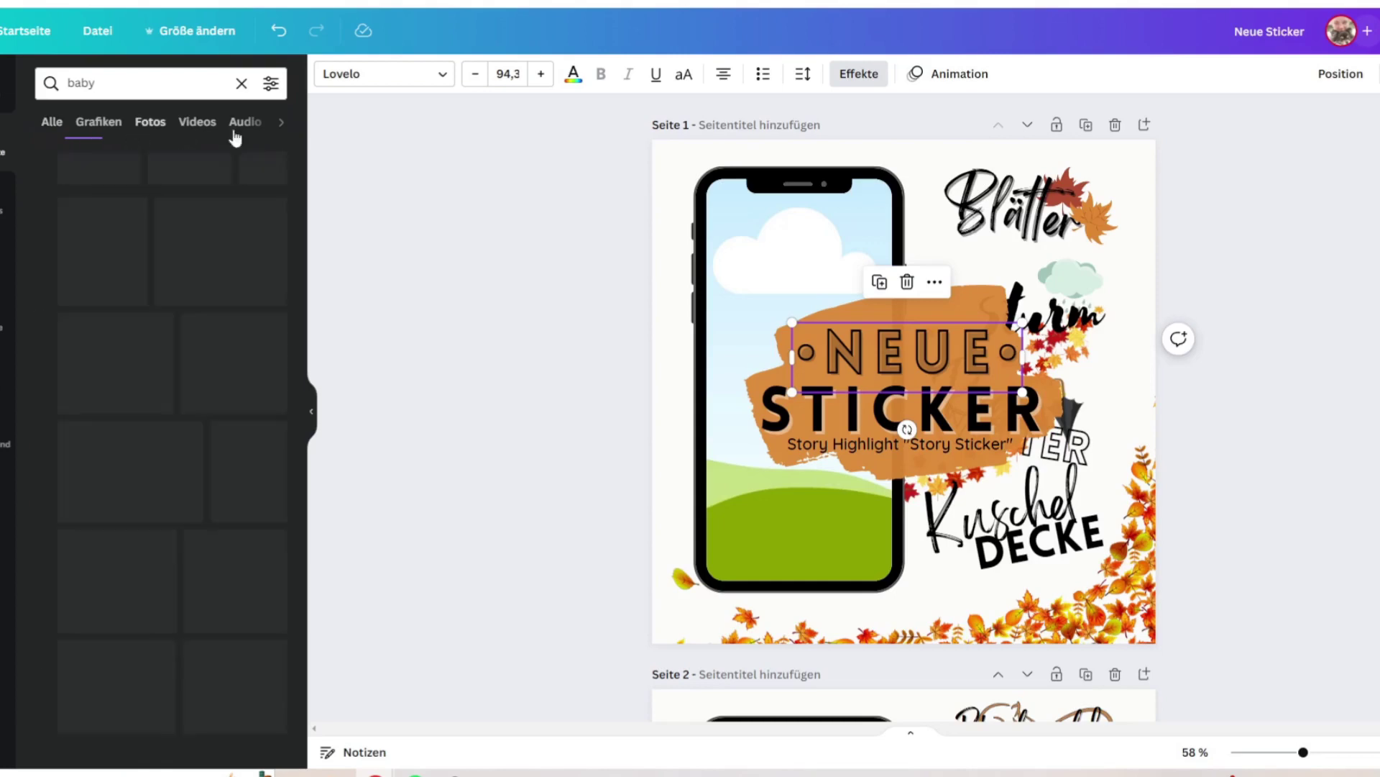
{"action": "left_click_drag", "start_coordinate": [126, 318], "coordinate": [827, 255]}
{"action": "double_click", "coordinate": [782, 254]}
{"action": "left_click", "coordinate": [1266, 345]}
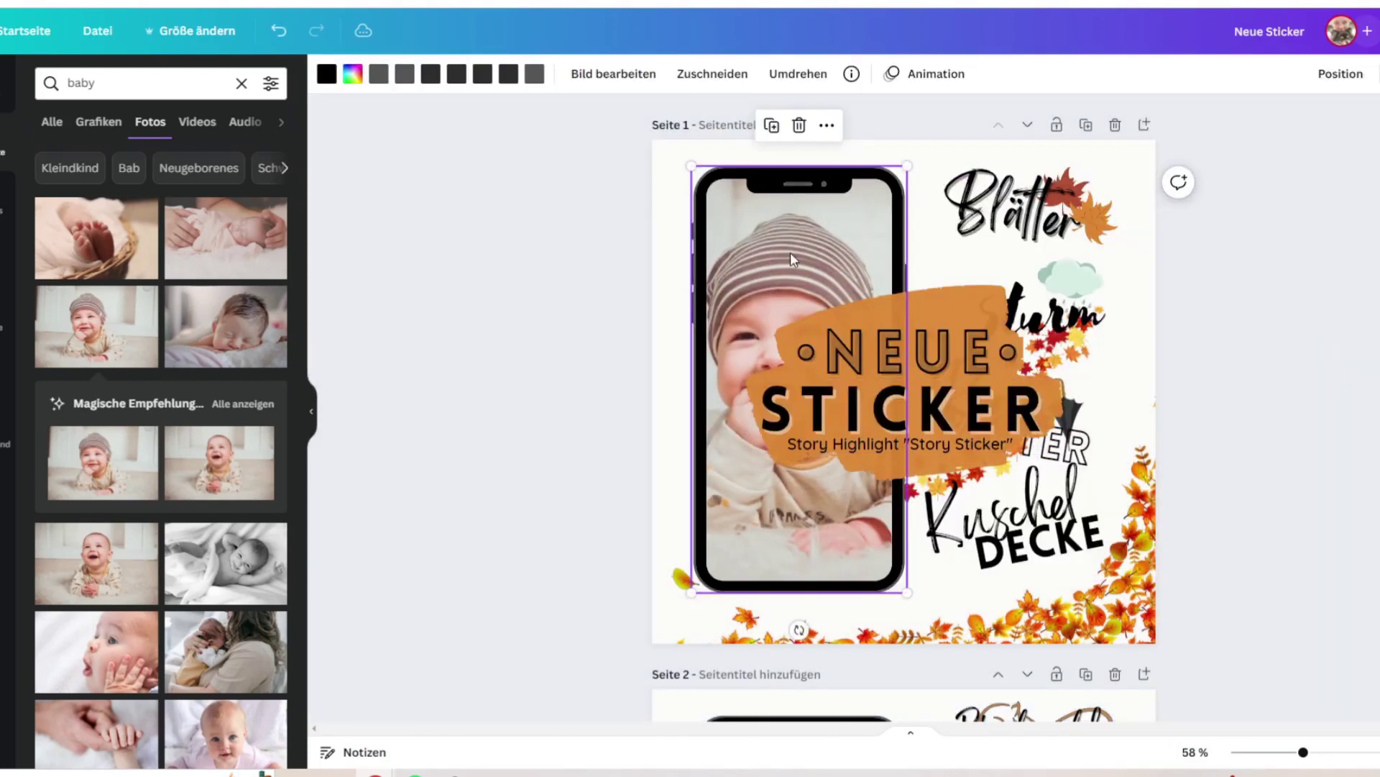
{"action": "left_click_drag", "start_coordinate": [223, 561], "coordinate": [892, 380]}
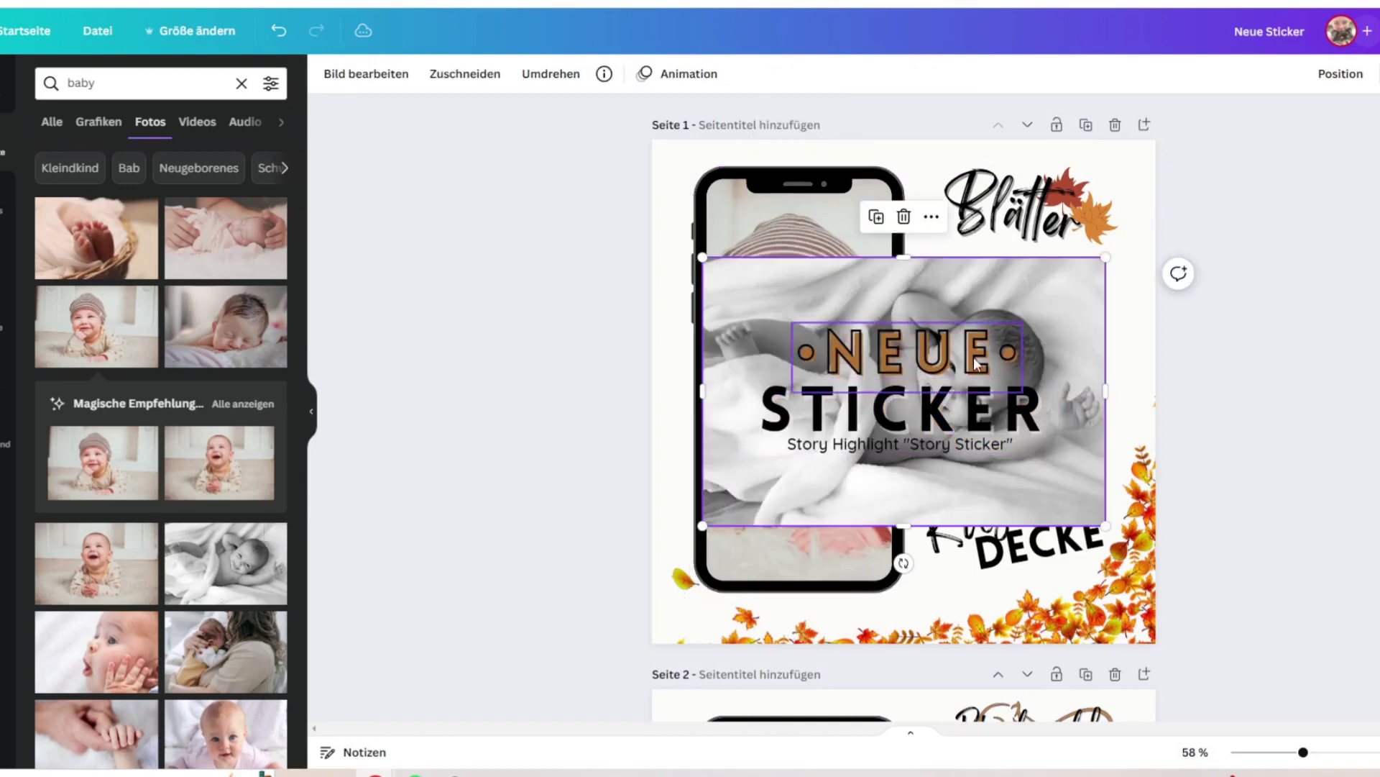
{"action": "left_click_drag", "start_coordinate": [768, 287], "coordinate": [784, 309]}
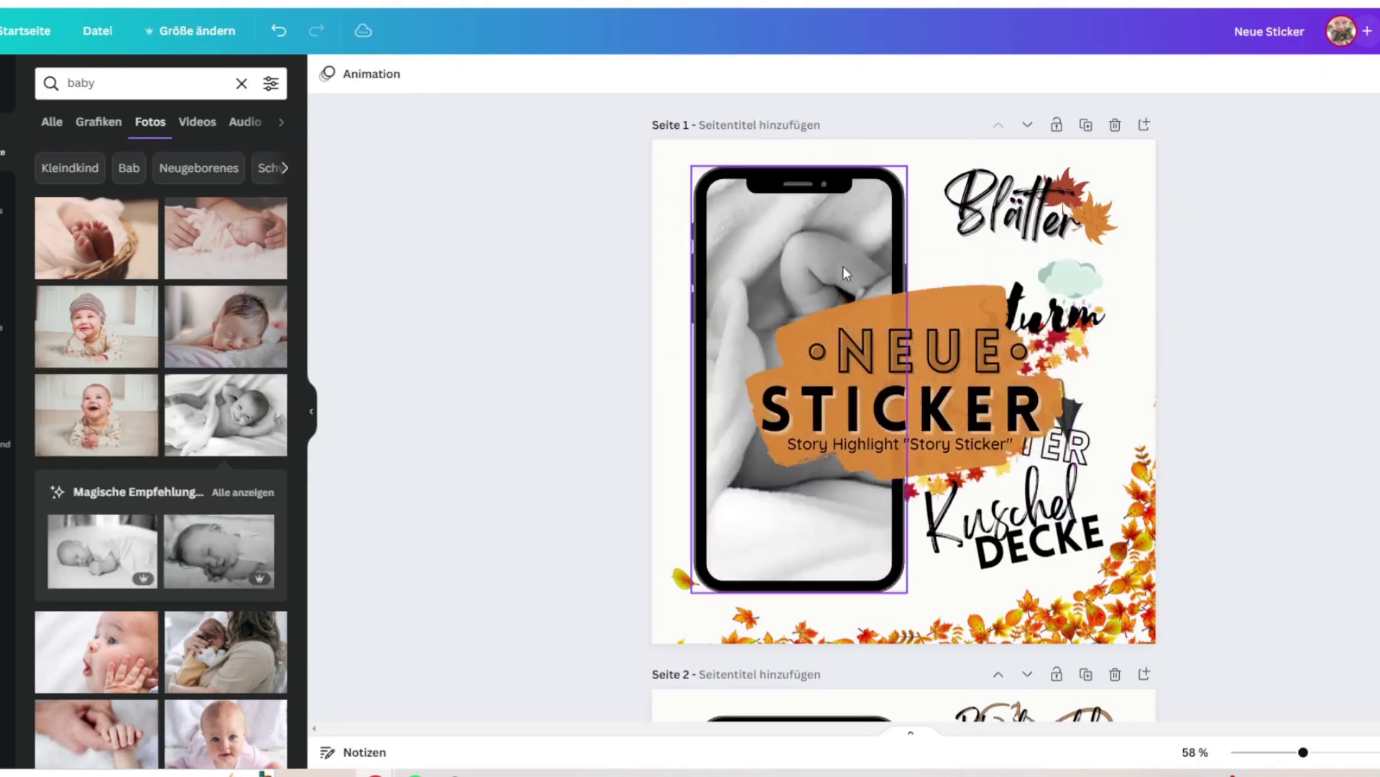
- Browse the "baby" results by media type and add the black baby footprints graphic to page 1
{"action": "left_click", "coordinate": [54, 134]}
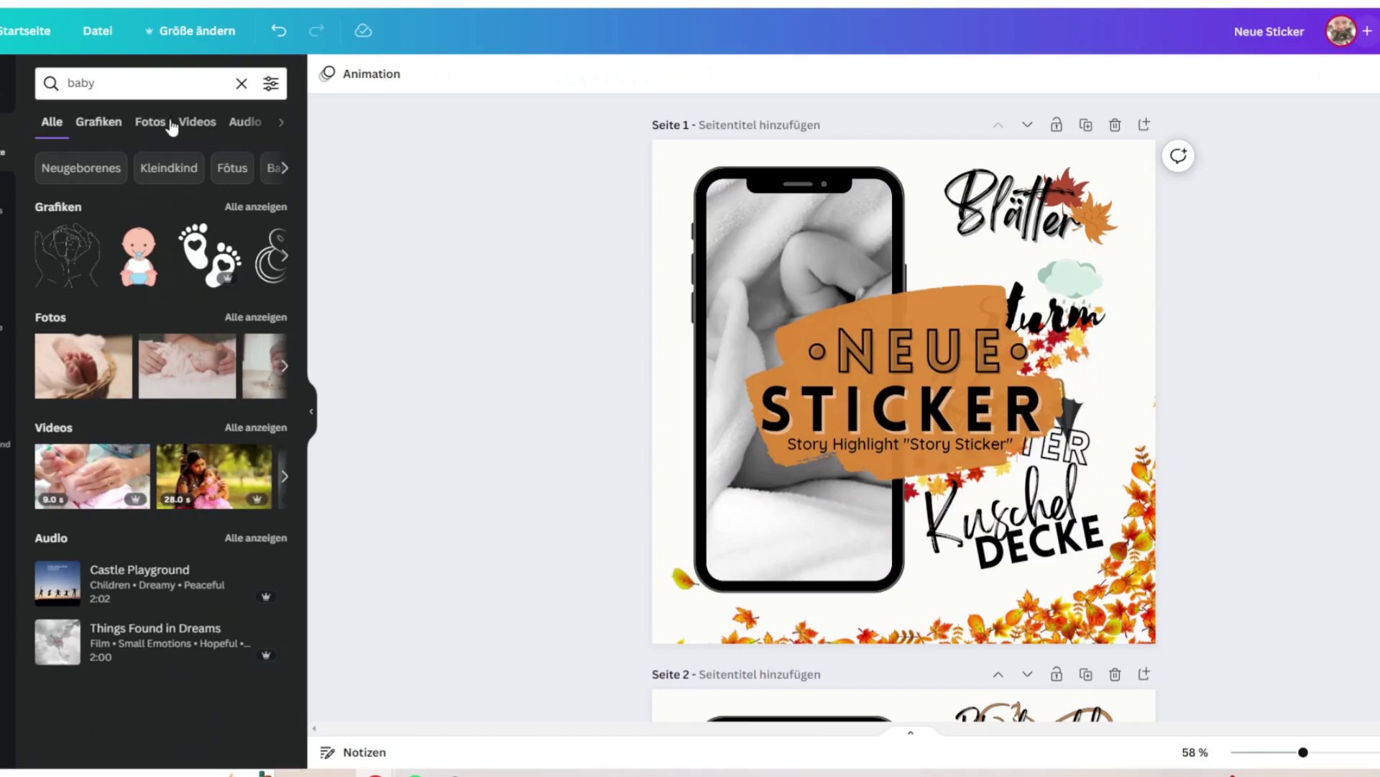
{"action": "left_click", "coordinate": [196, 124]}
{"action": "left_click", "coordinate": [260, 126]}
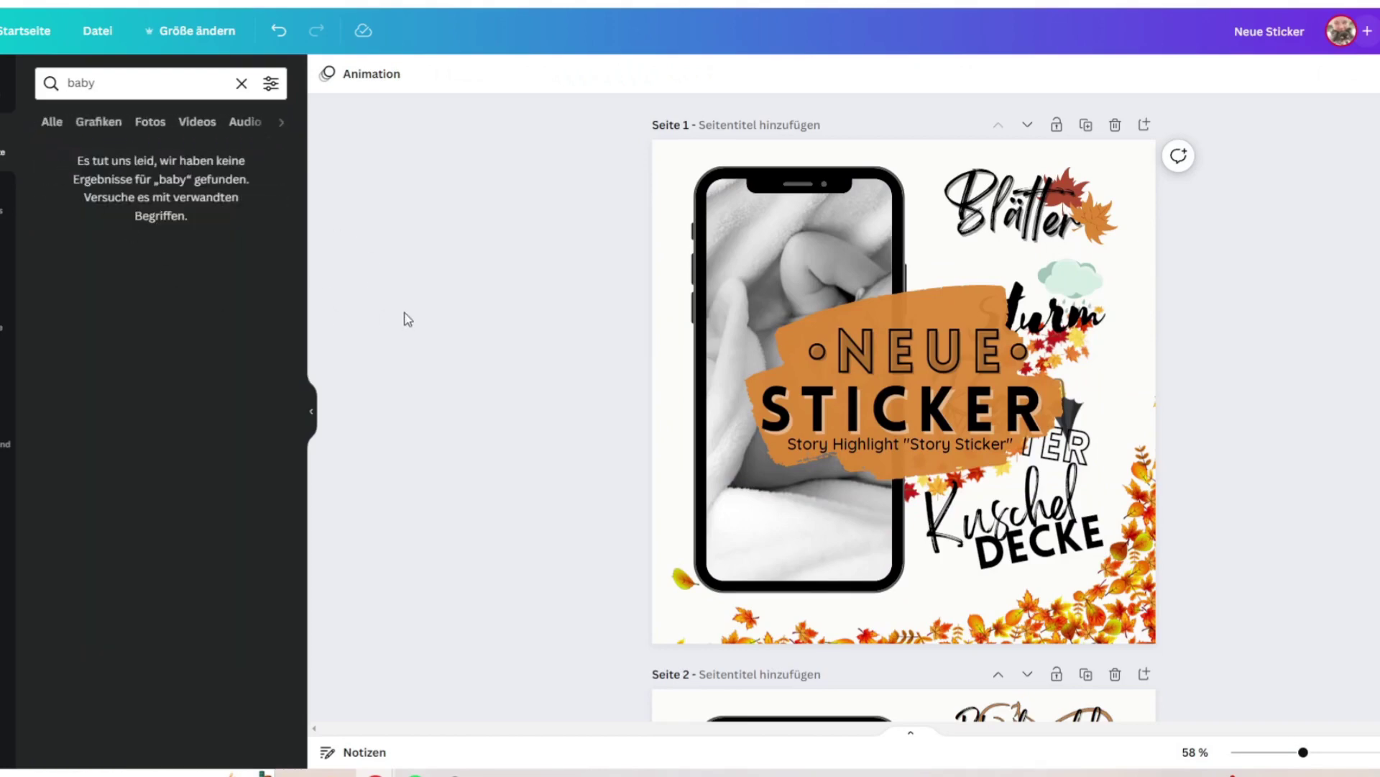
{"action": "left_click", "coordinate": [55, 127]}
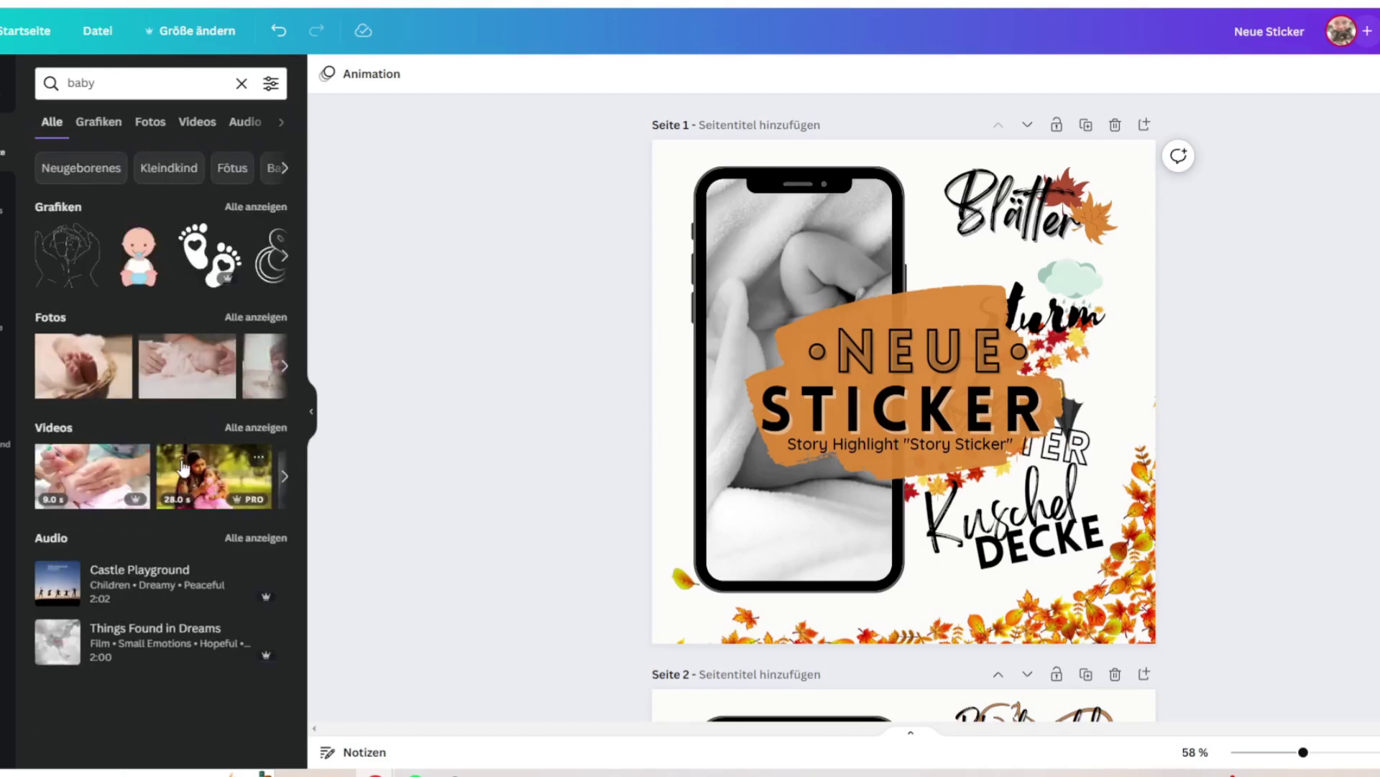
{"action": "left_click", "coordinate": [218, 288]}
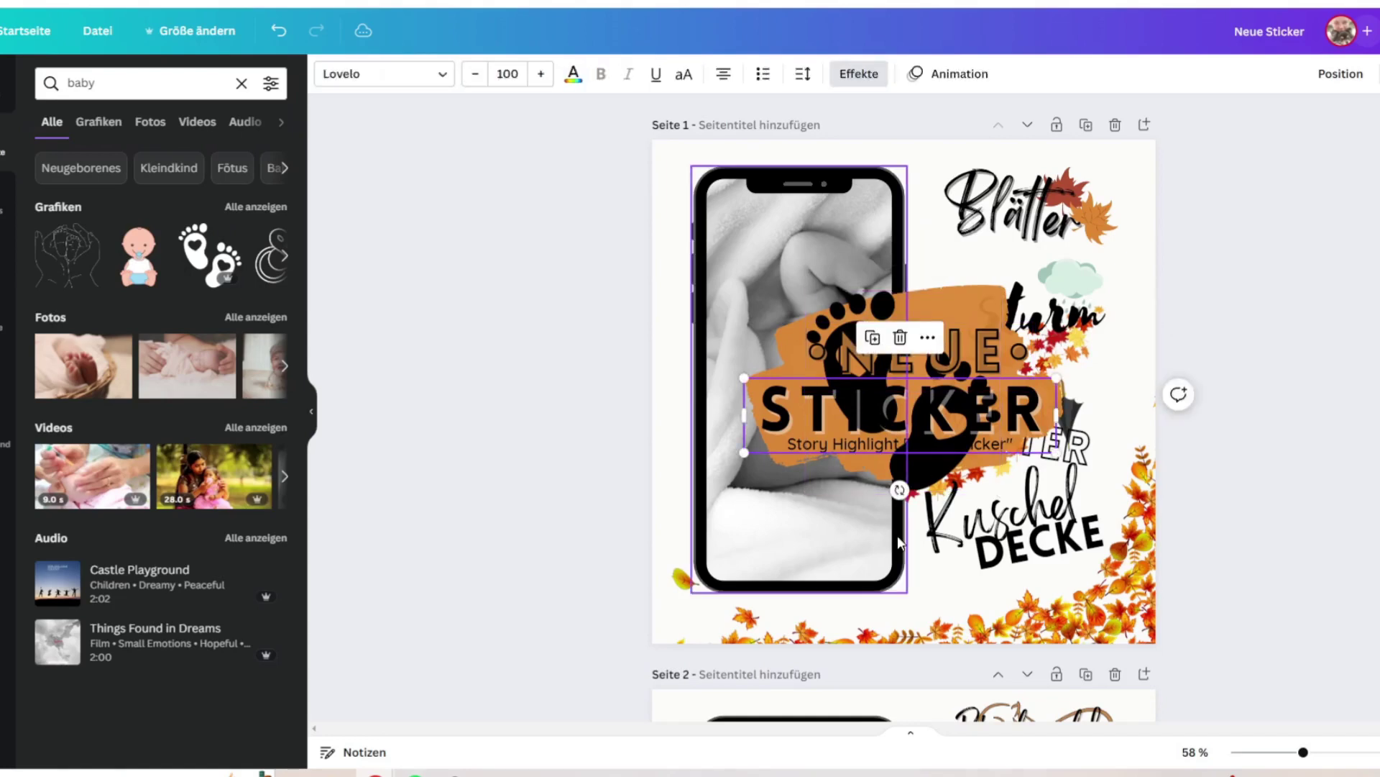
- Narrow the element search to "Neugeborenes" and browse its graphics and photos
{"action": "left_click", "coordinate": [80, 168]}
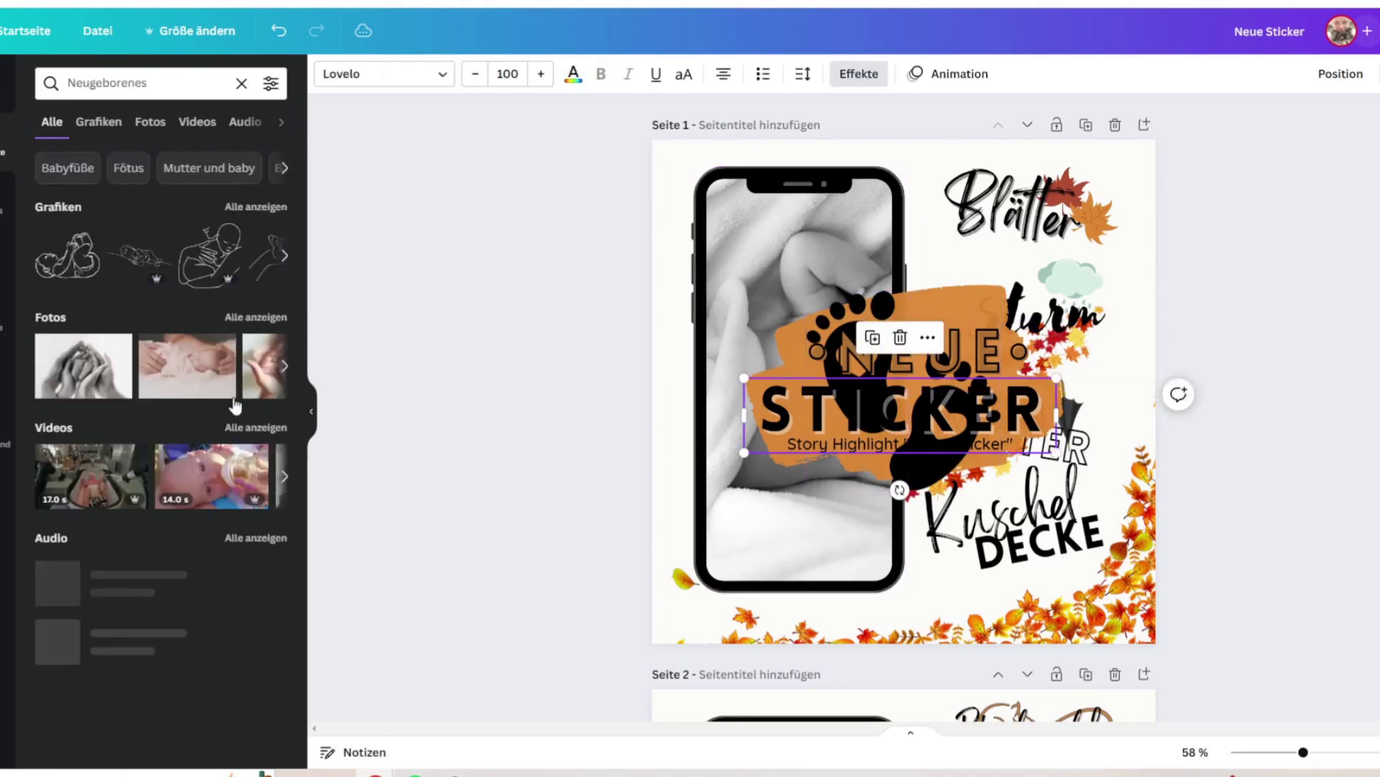
{"action": "left_click", "coordinate": [121, 123]}
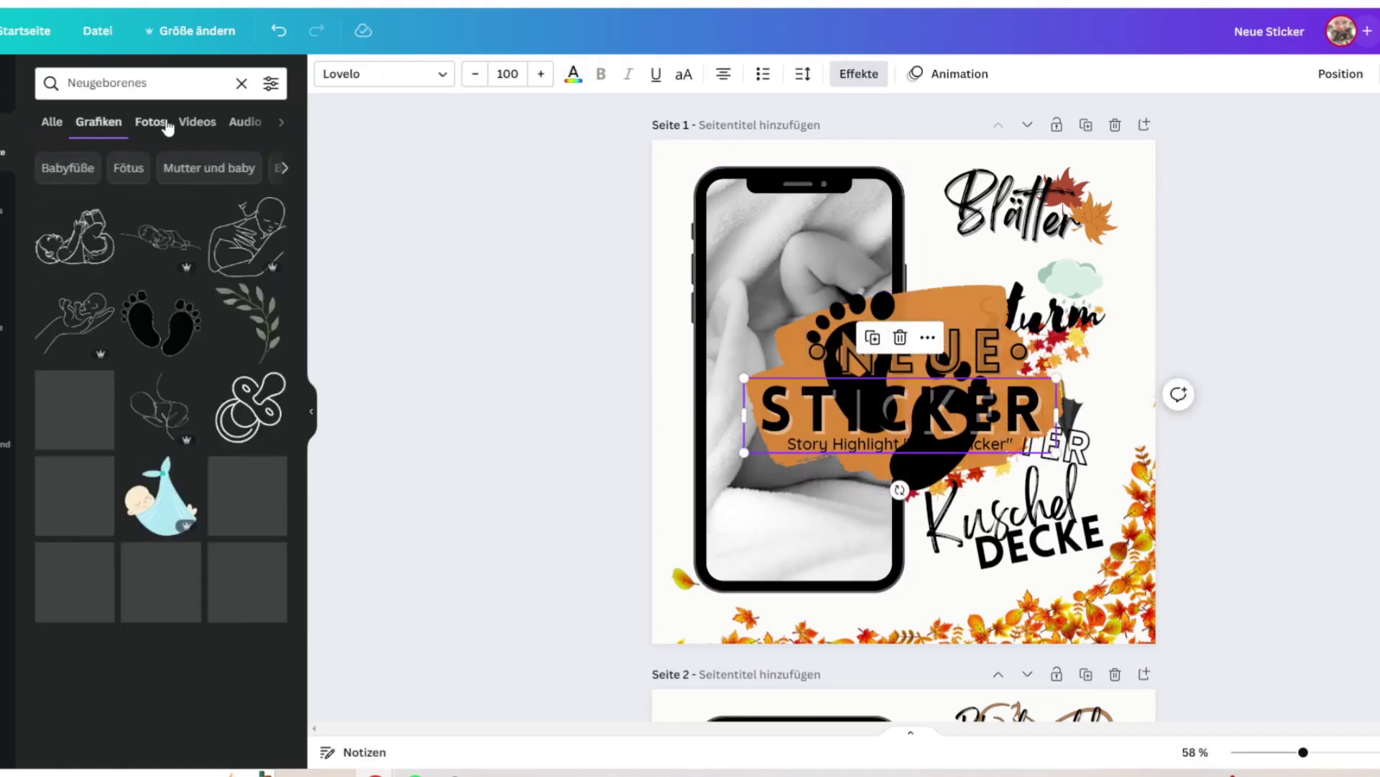
{"action": "scroll", "coordinate": [200, 581], "scroll_direction": "down", "scroll_amount": 4}
{"action": "scroll", "coordinate": [200, 581], "scroll_direction": "up", "scroll_amount": 5}
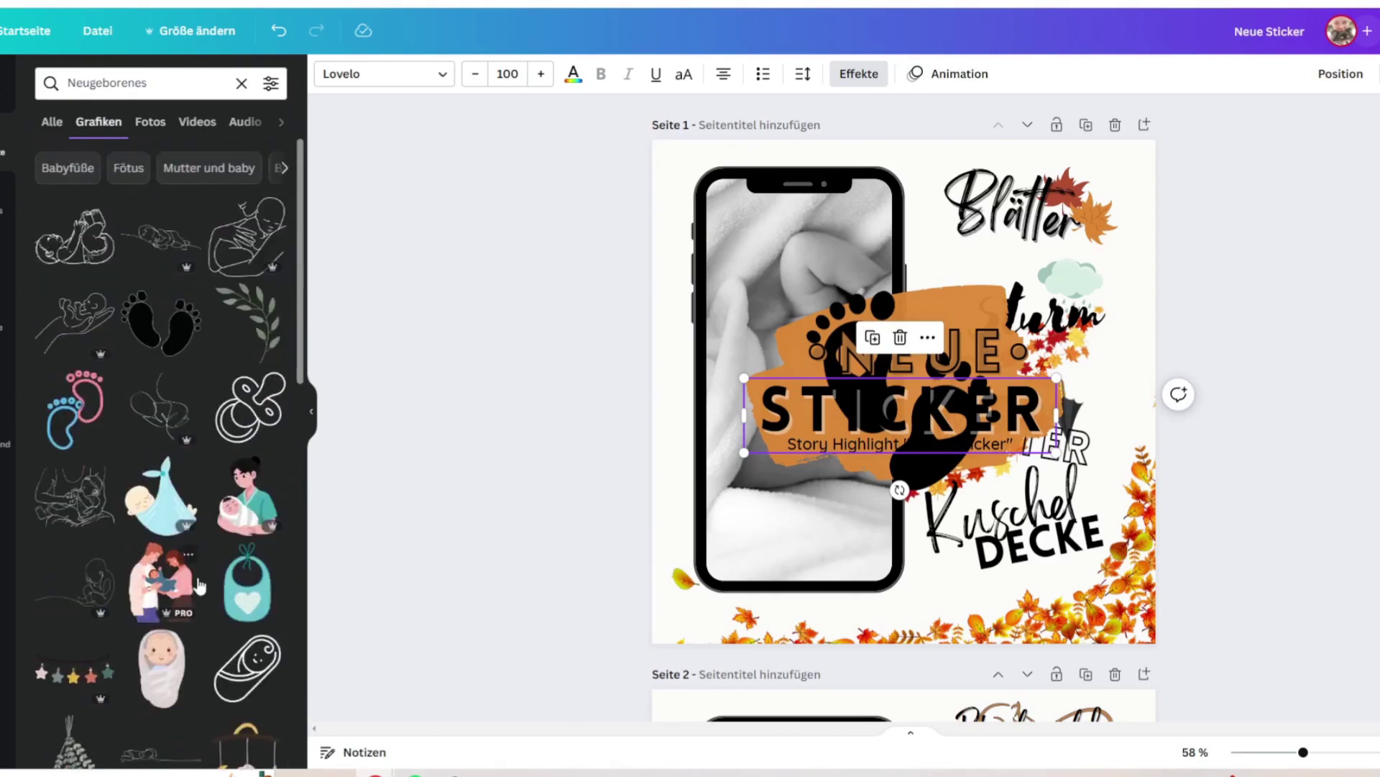
{"action": "left_click", "coordinate": [153, 123]}
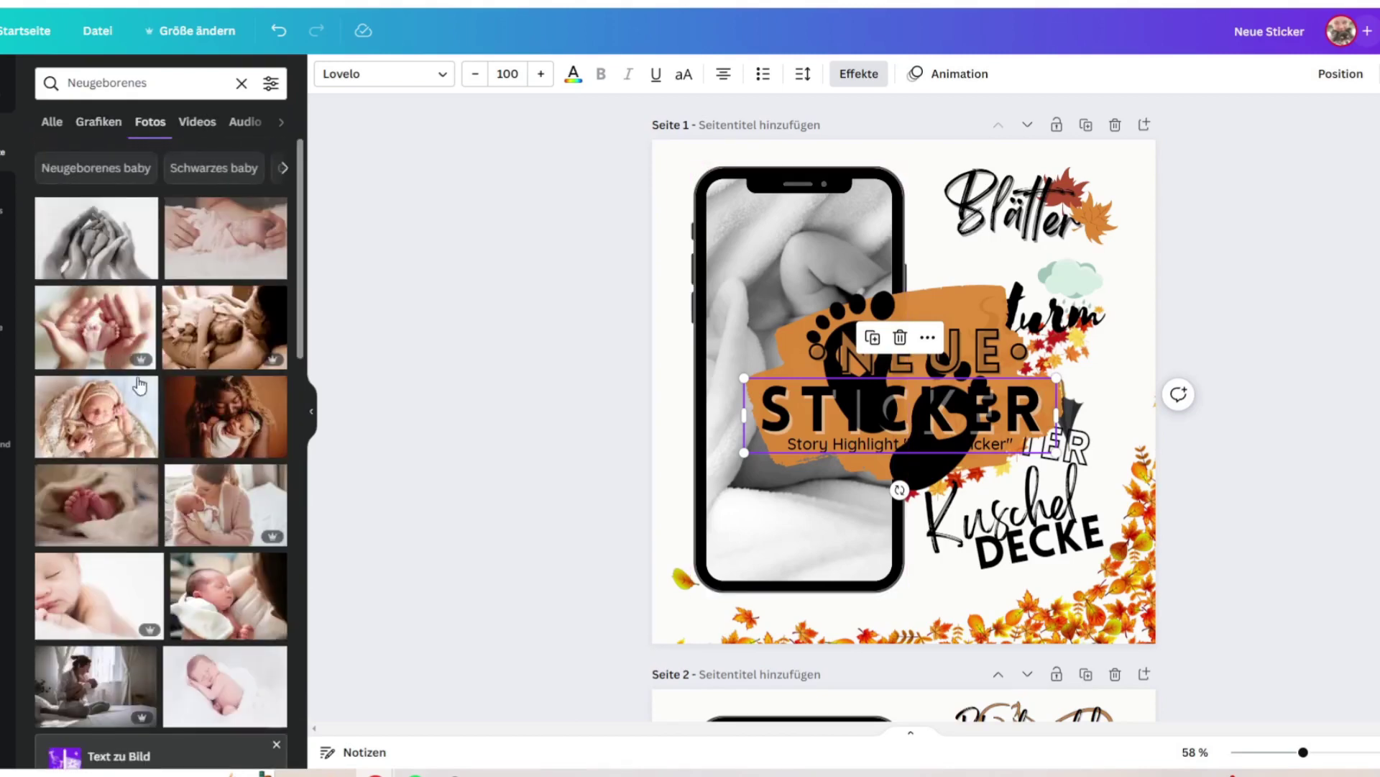
- Add a new blank page after the last page of the design
{"action": "scroll", "coordinate": [928, 575], "scroll_direction": "down", "scroll_amount": 5}
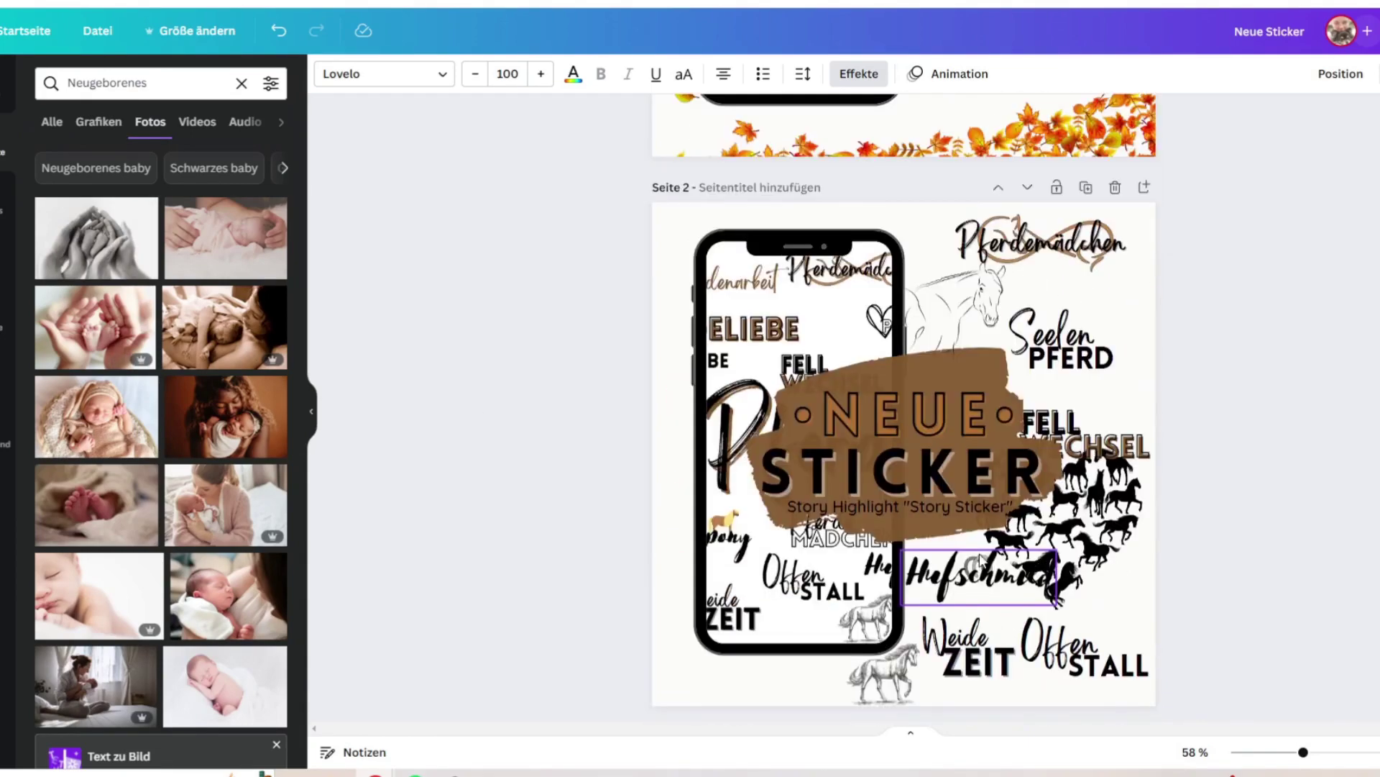
{"action": "left_click_drag", "start_coordinate": [1249, 287], "coordinate": [1305, 675]}
{"action": "left_click", "coordinate": [869, 682]}
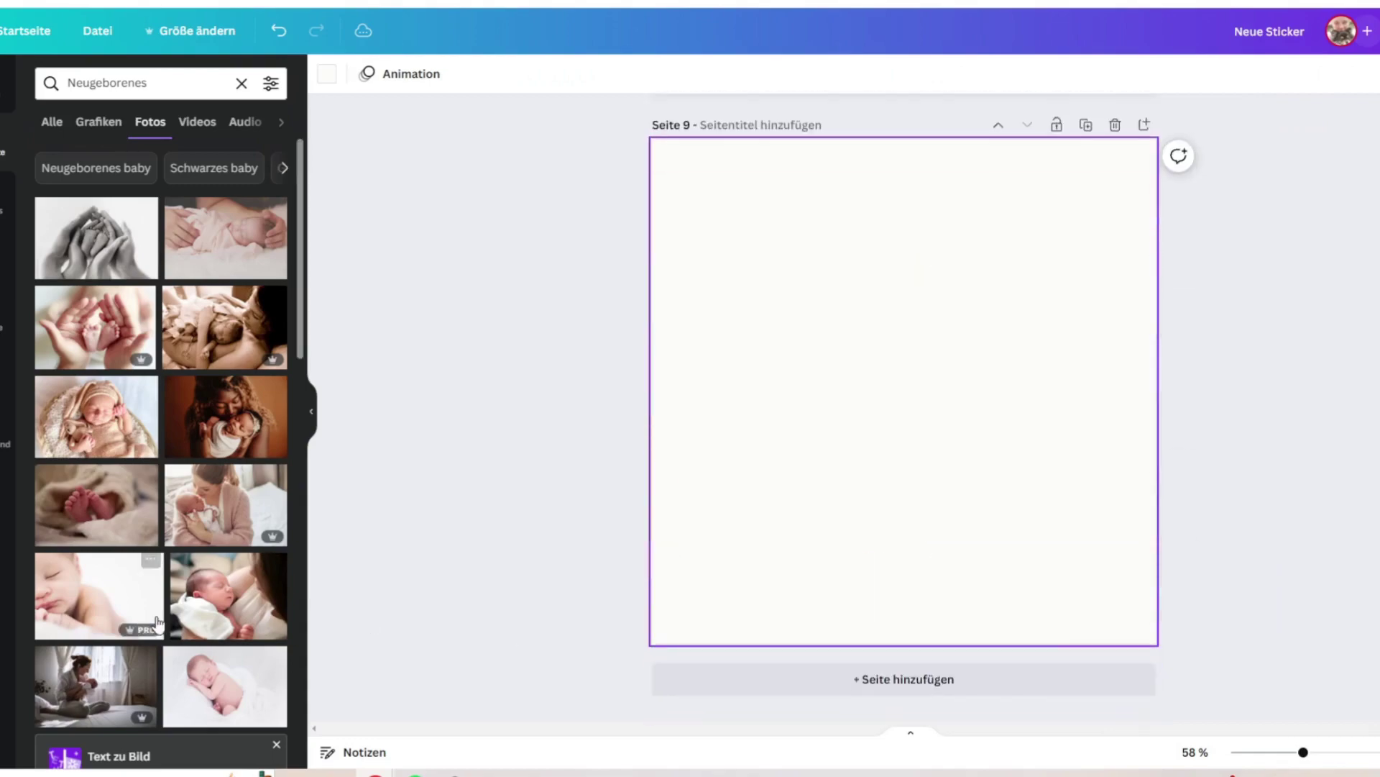
- Add the sleeping newborn photo to page 9, and replace it with the recommended photo of the laughing baby
{"action": "left_click", "coordinate": [115, 624]}
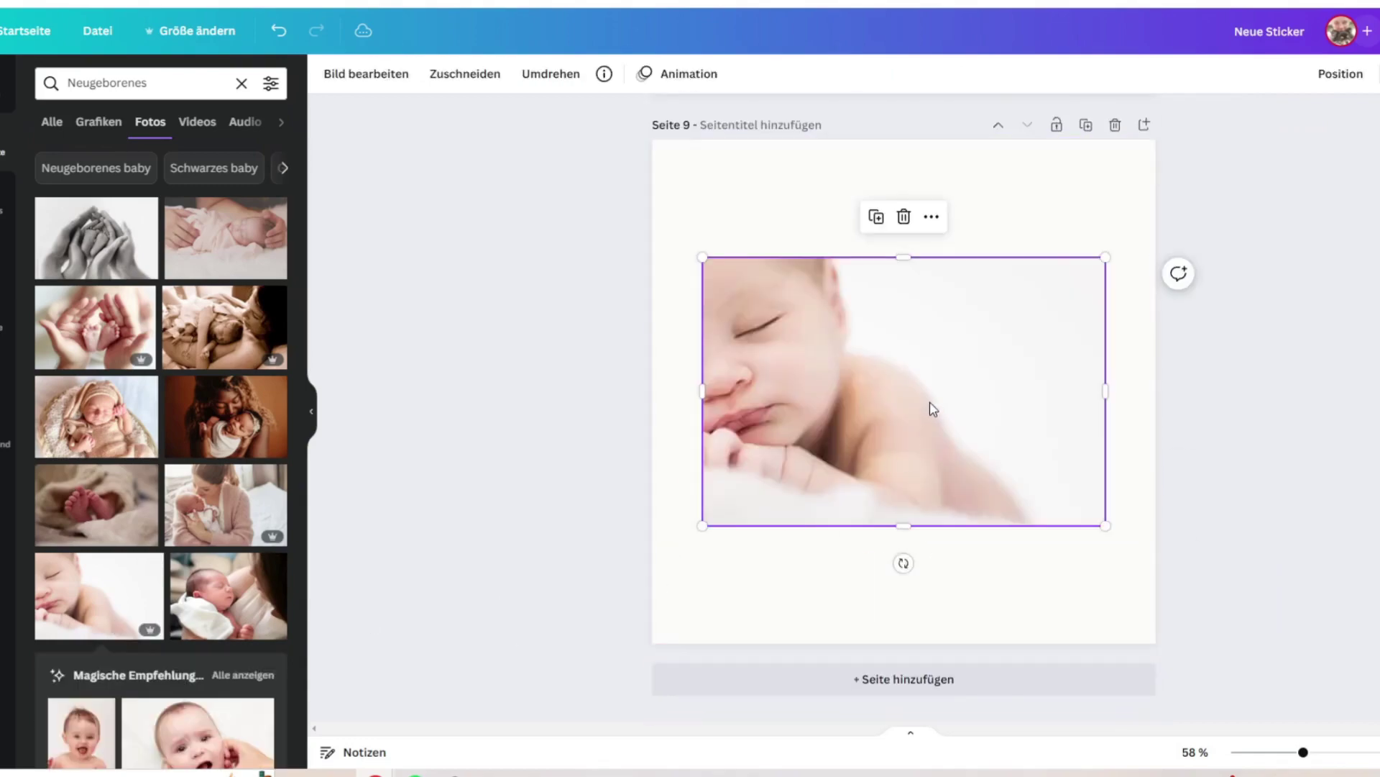
{"action": "key", "text": "Delete"}
{"action": "scroll", "coordinate": [235, 536], "scroll_direction": "down", "scroll_amount": 2}
{"action": "left_click", "coordinate": [99, 543]}
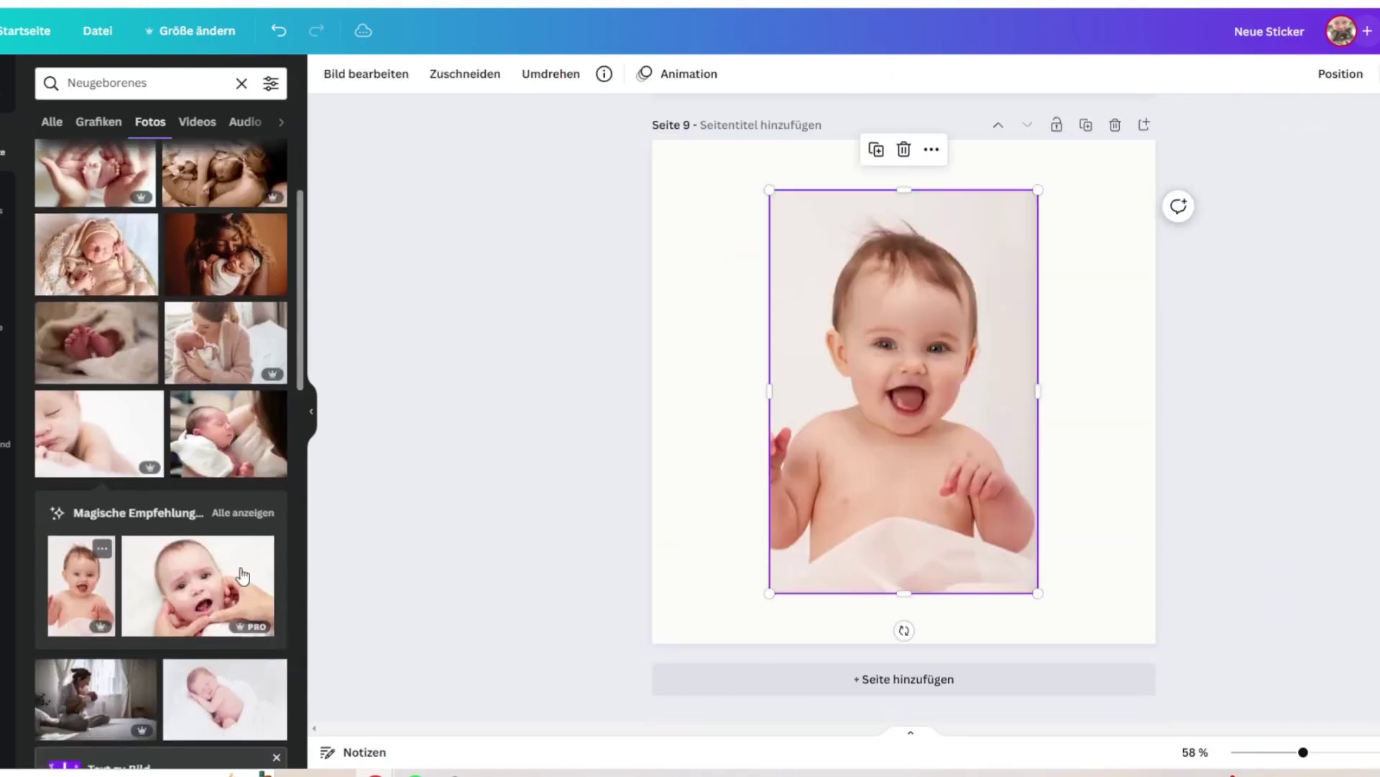
- Remove the background of the laughing baby photo on page 9 and apply the change
{"action": "left_click", "coordinate": [366, 75]}
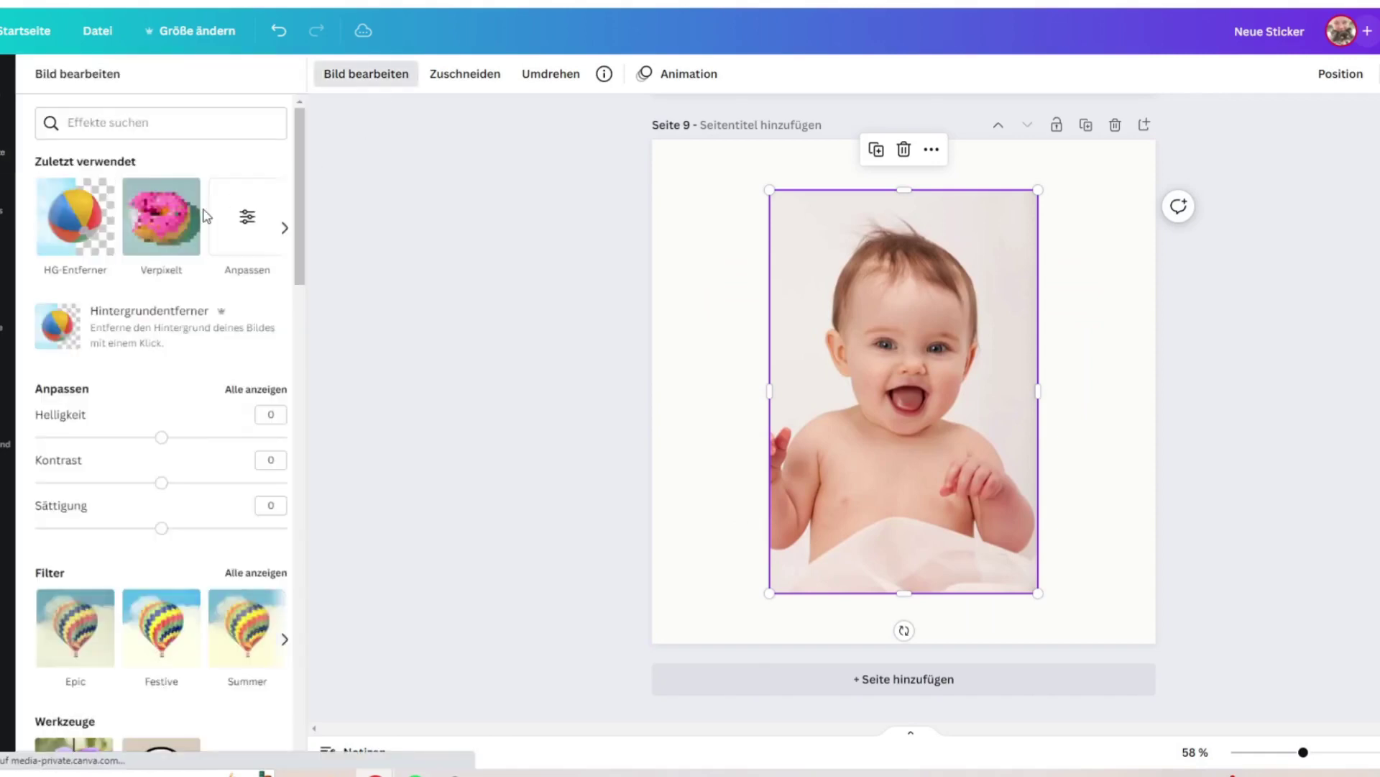
{"action": "left_click", "coordinate": [92, 228]}
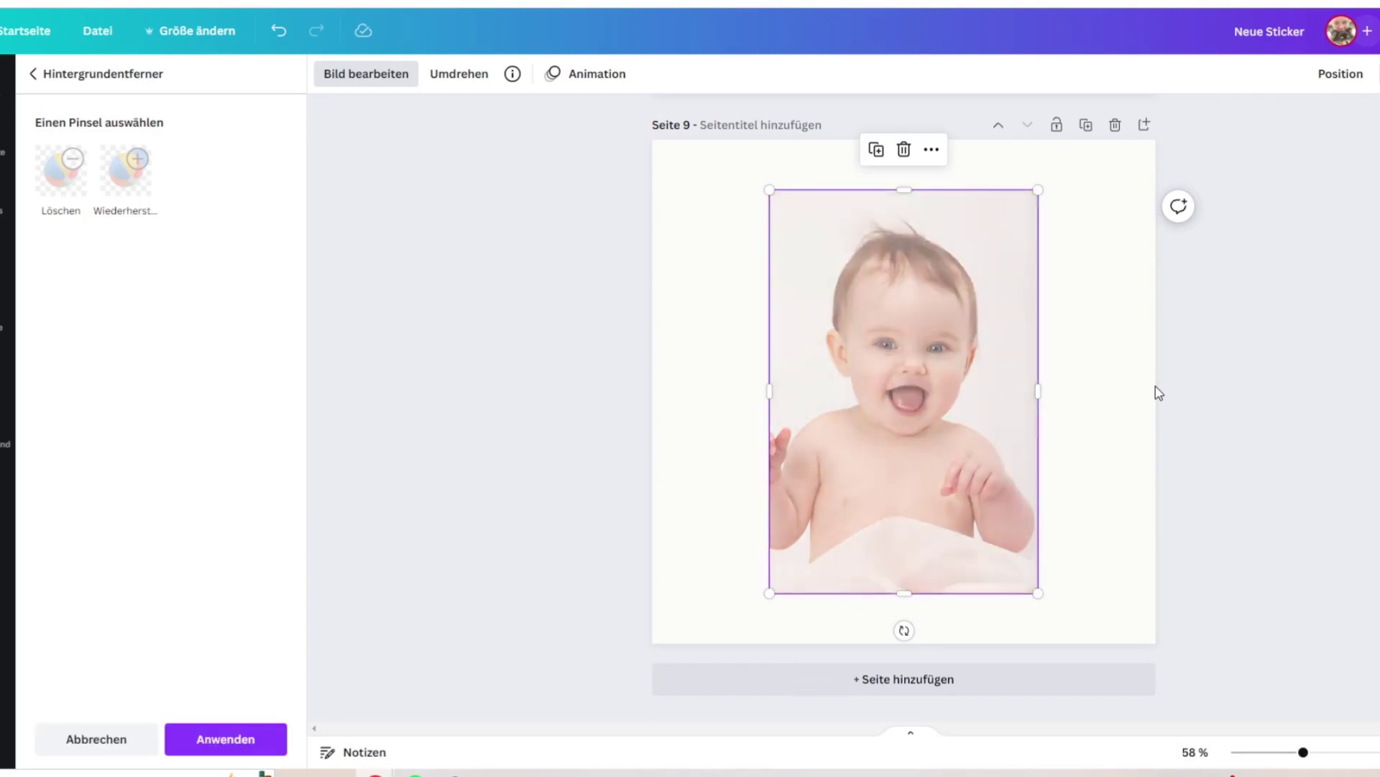
{"action": "left_click", "coordinate": [238, 739]}
{"action": "left_click", "coordinate": [707, 309]}
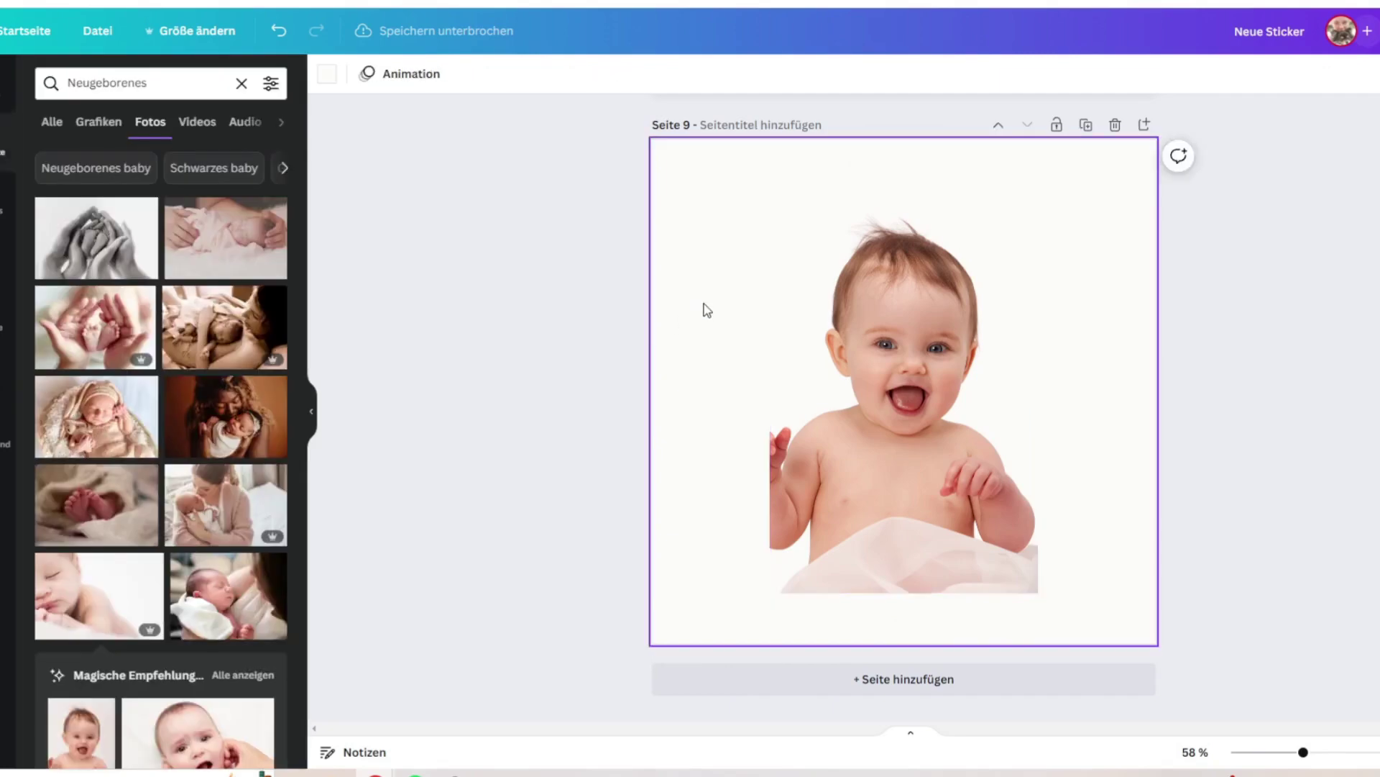
- Give page 9 the turquoise-blue starry background, and replace it with the green grass texture
{"action": "left_click", "coordinate": [6, 440]}
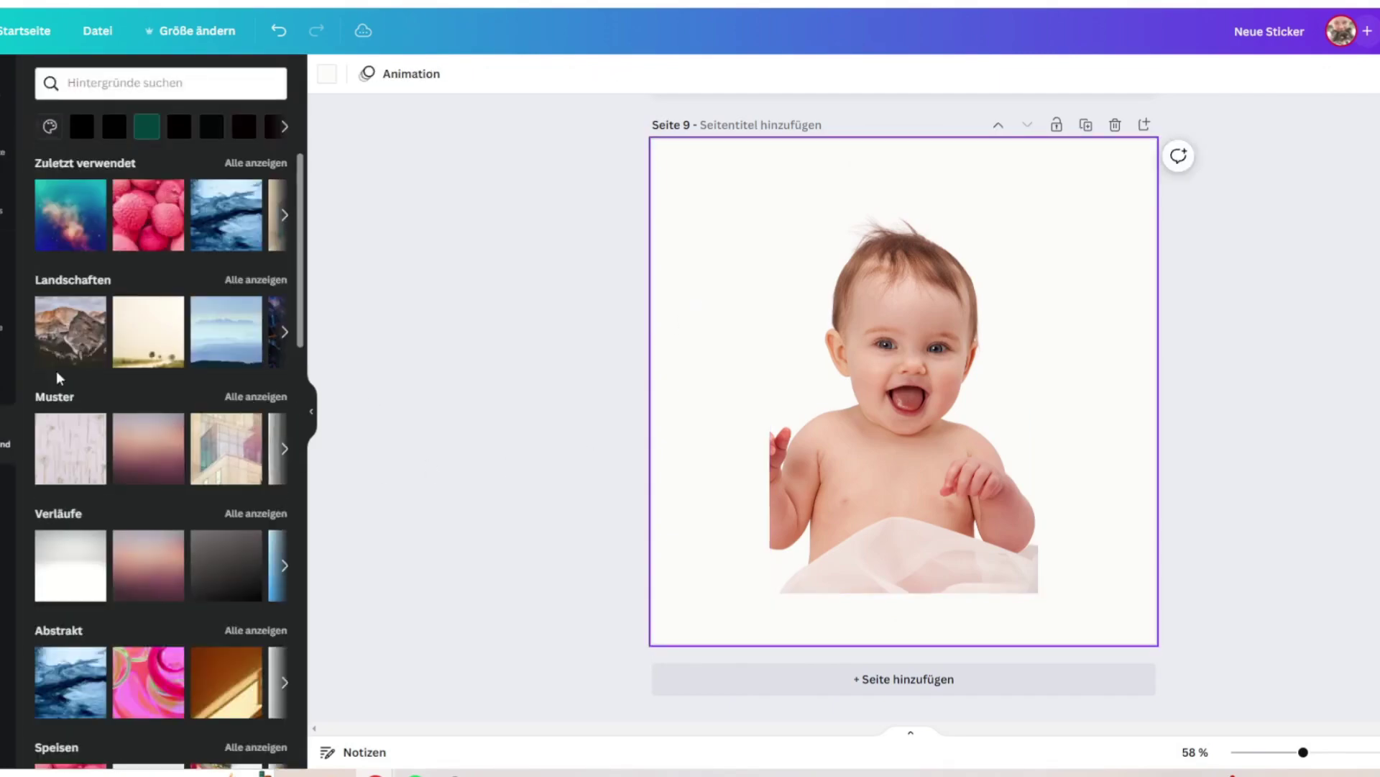
{"action": "left_click", "coordinate": [70, 227]}
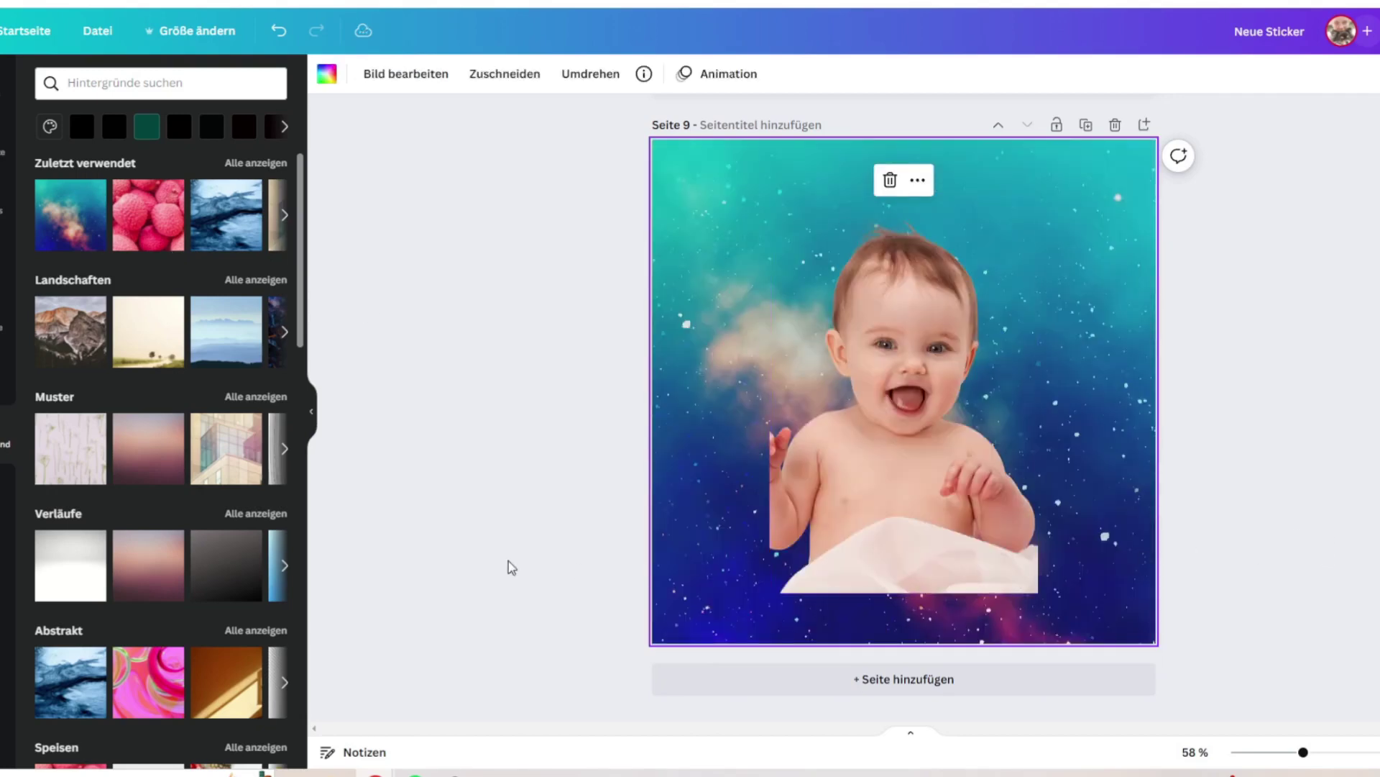
{"action": "scroll", "coordinate": [146, 434], "scroll_direction": "down", "scroll_amount": 6}
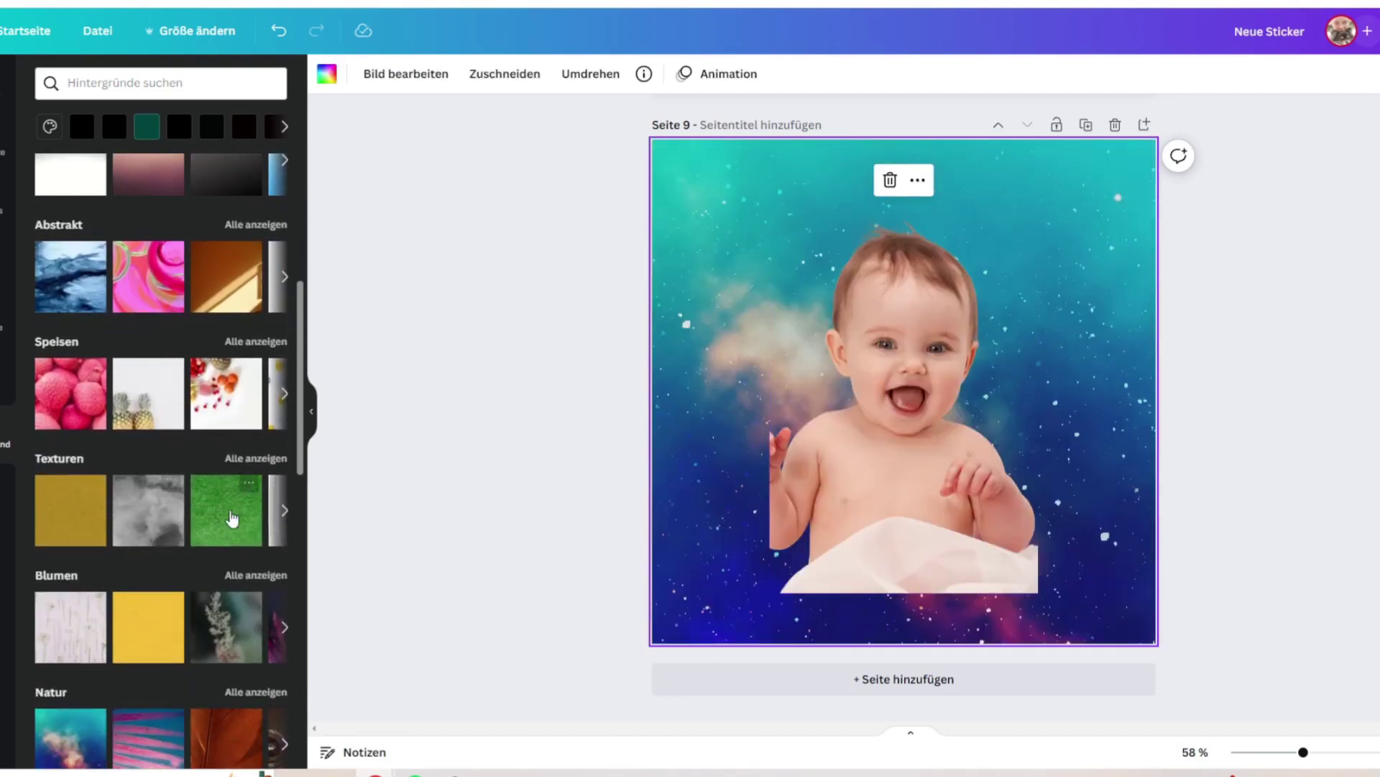
{"action": "left_click", "coordinate": [232, 518]}
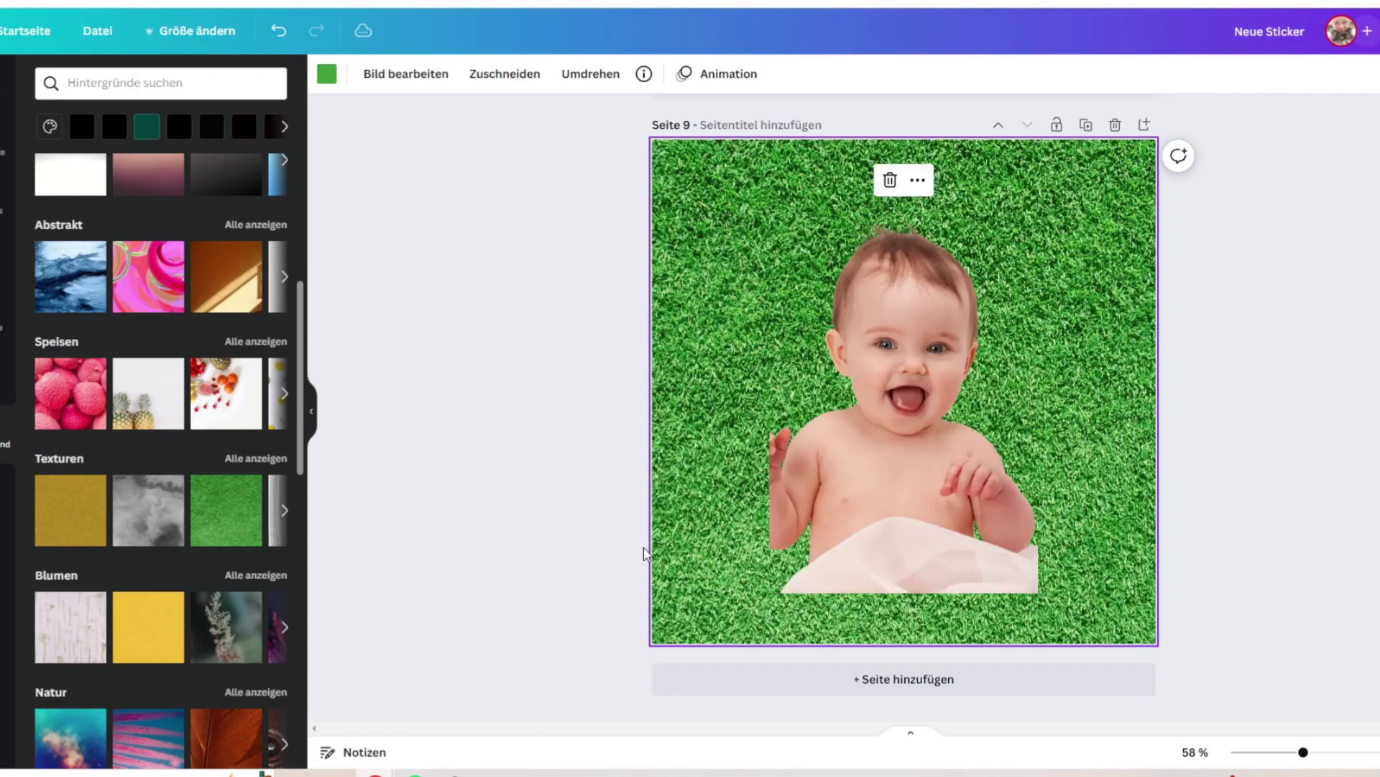
- Look through the account's uploaded images
{"action": "left_click", "coordinate": [10, 164]}
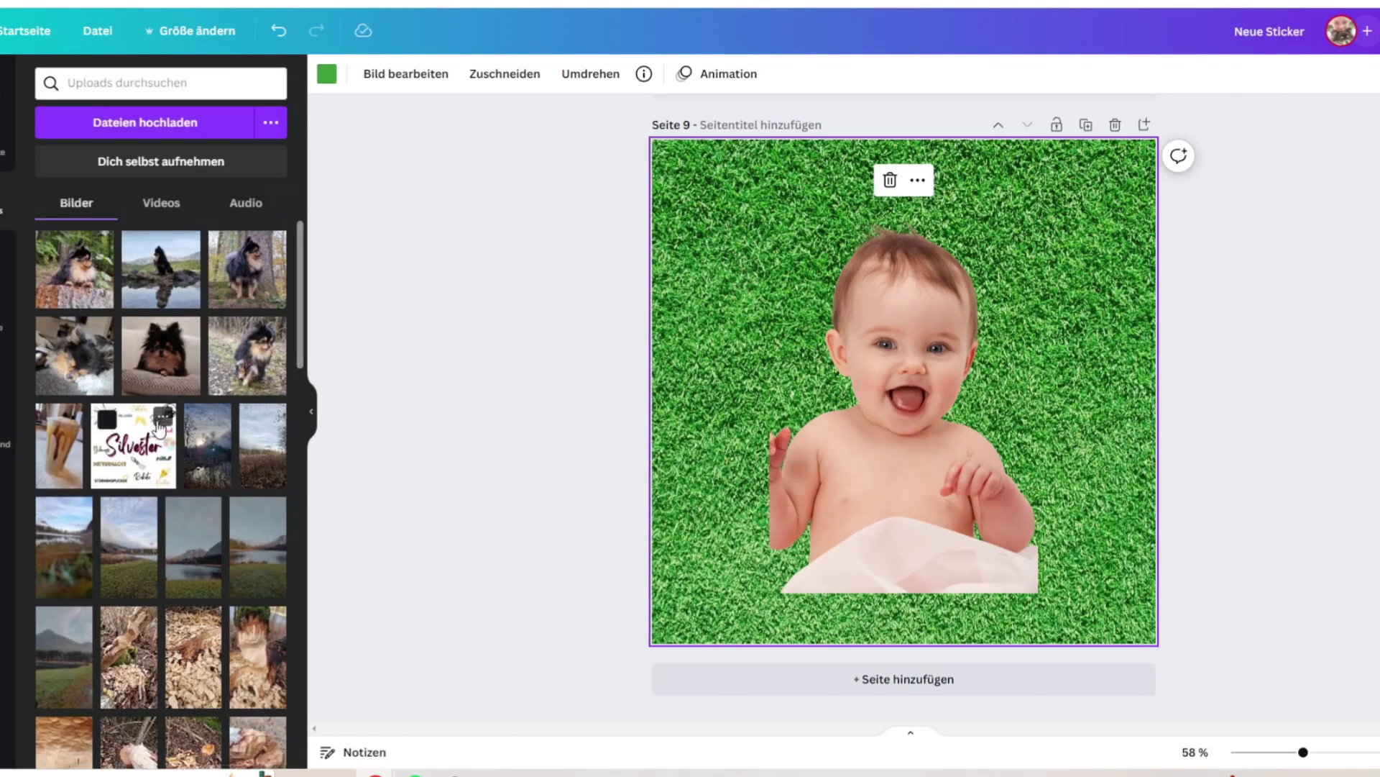
{"action": "scroll", "coordinate": [67, 375], "scroll_direction": "down", "scroll_amount": 1}
{"action": "scroll", "coordinate": [183, 515], "scroll_direction": "down", "scroll_amount": 10}
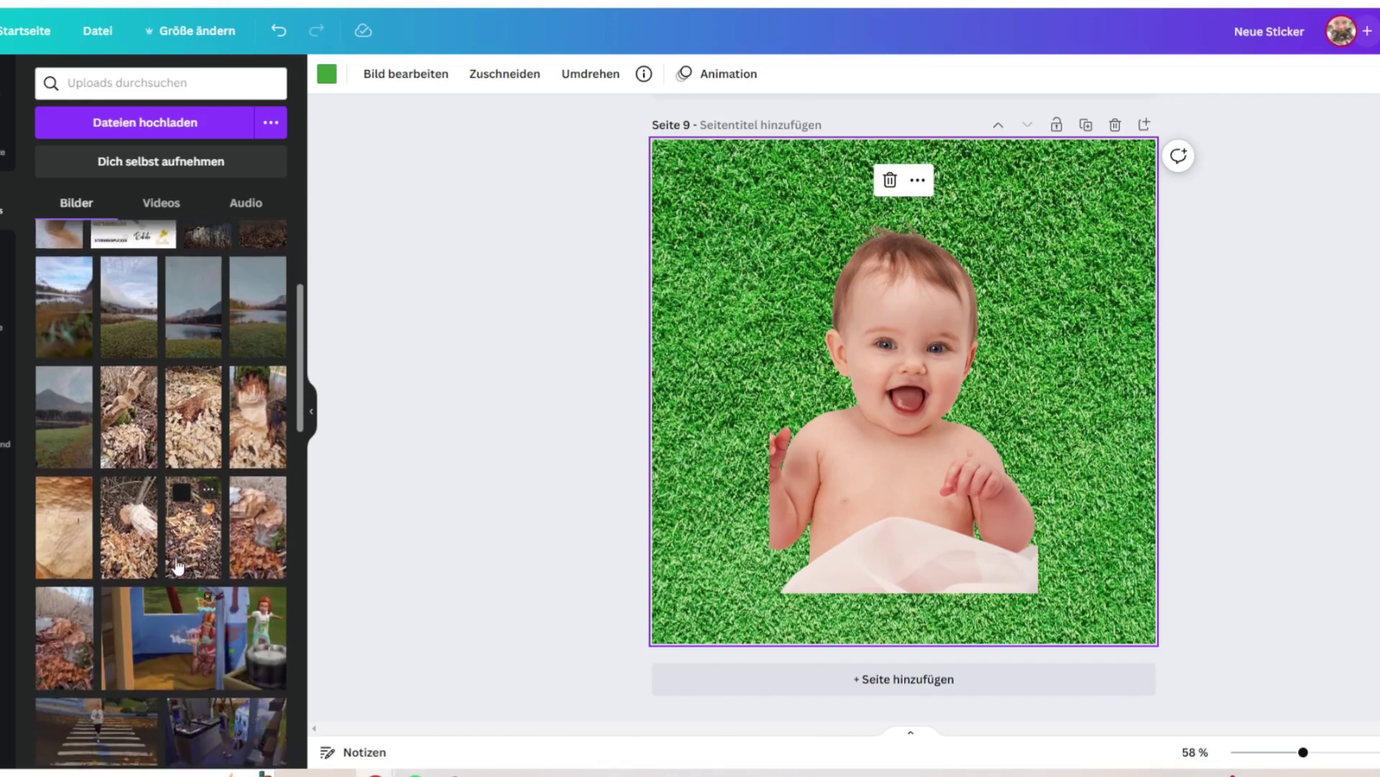
{"action": "scroll", "coordinate": [158, 550], "scroll_direction": "down", "scroll_amount": 5}
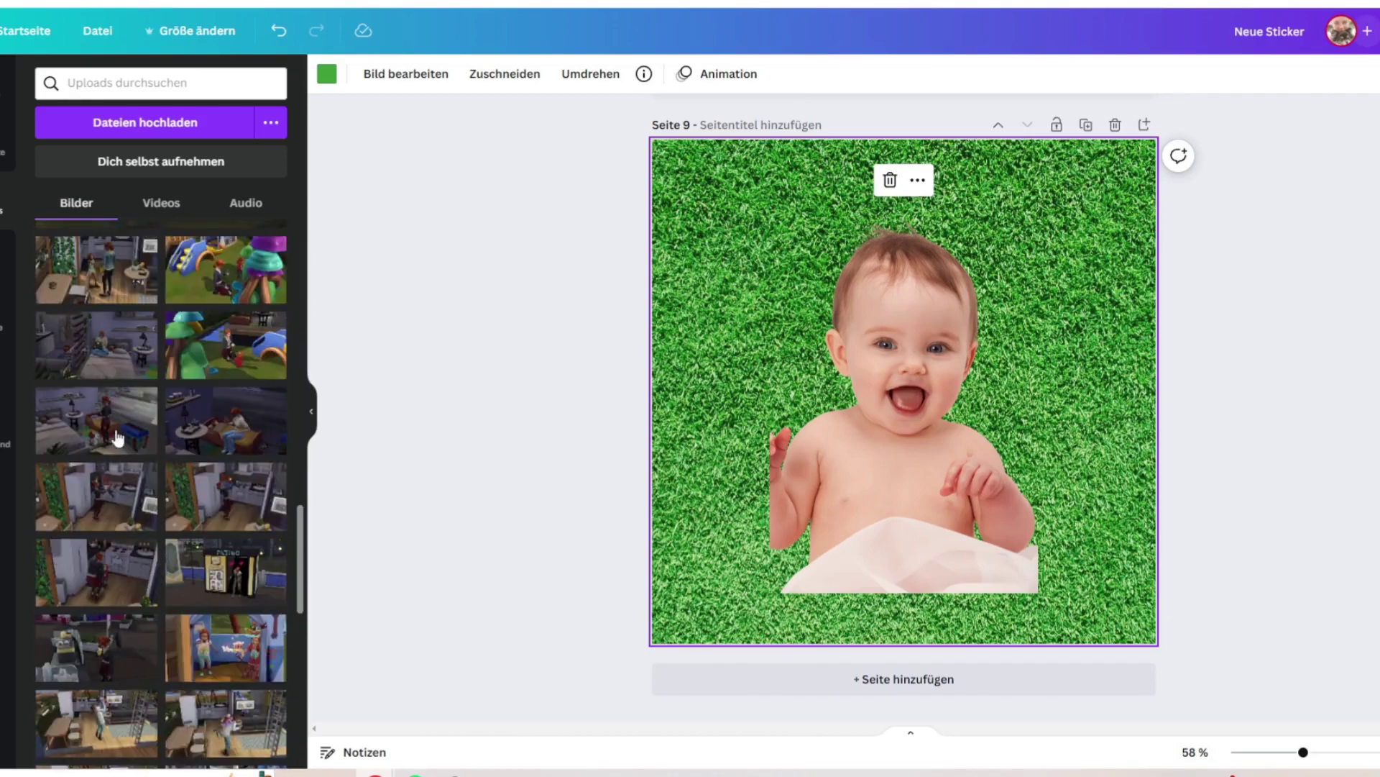
{"action": "scroll", "coordinate": [151, 529], "scroll_direction": "down", "scroll_amount": 5}
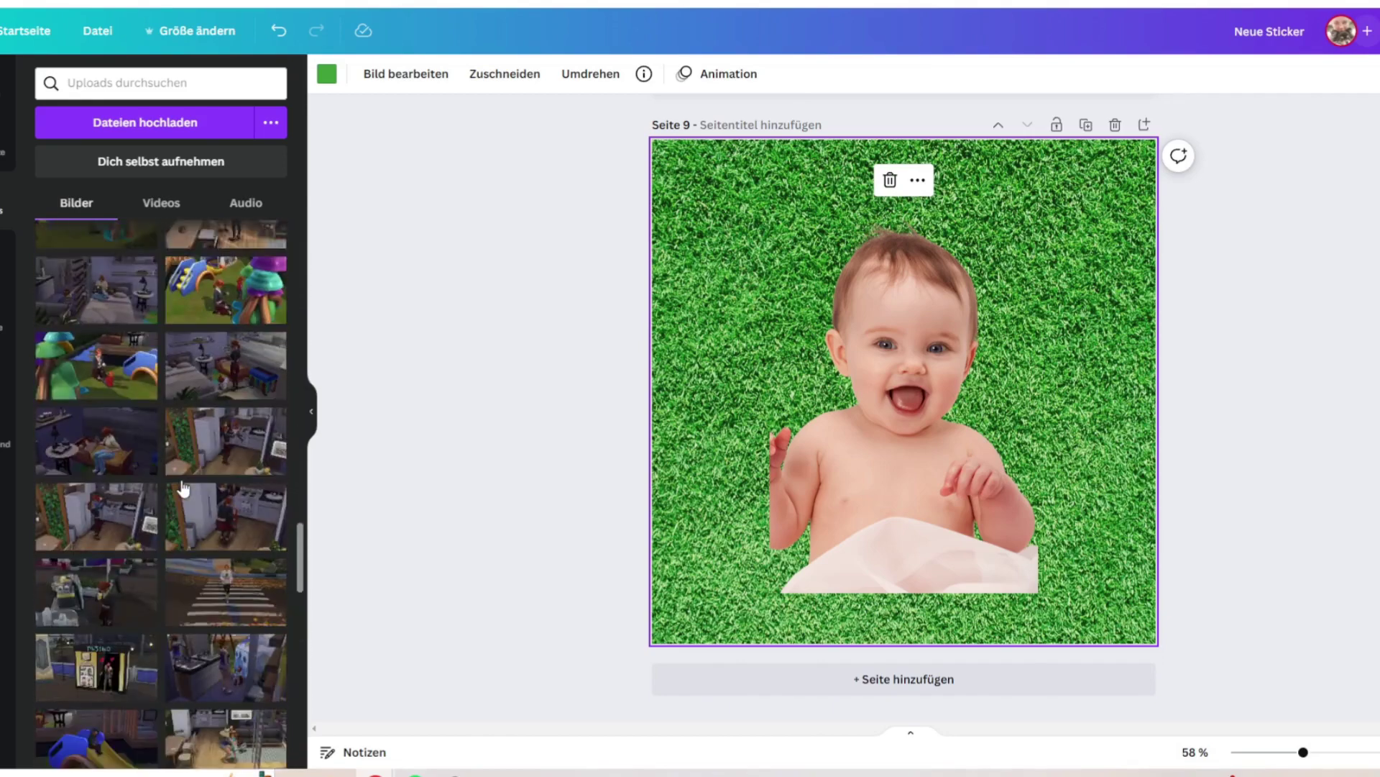
- Return to the home page and open the "Thumbnail Simflower" design from the recent designs
{"action": "scroll", "coordinate": [183, 547], "scroll_direction": "down", "scroll_amount": 3}
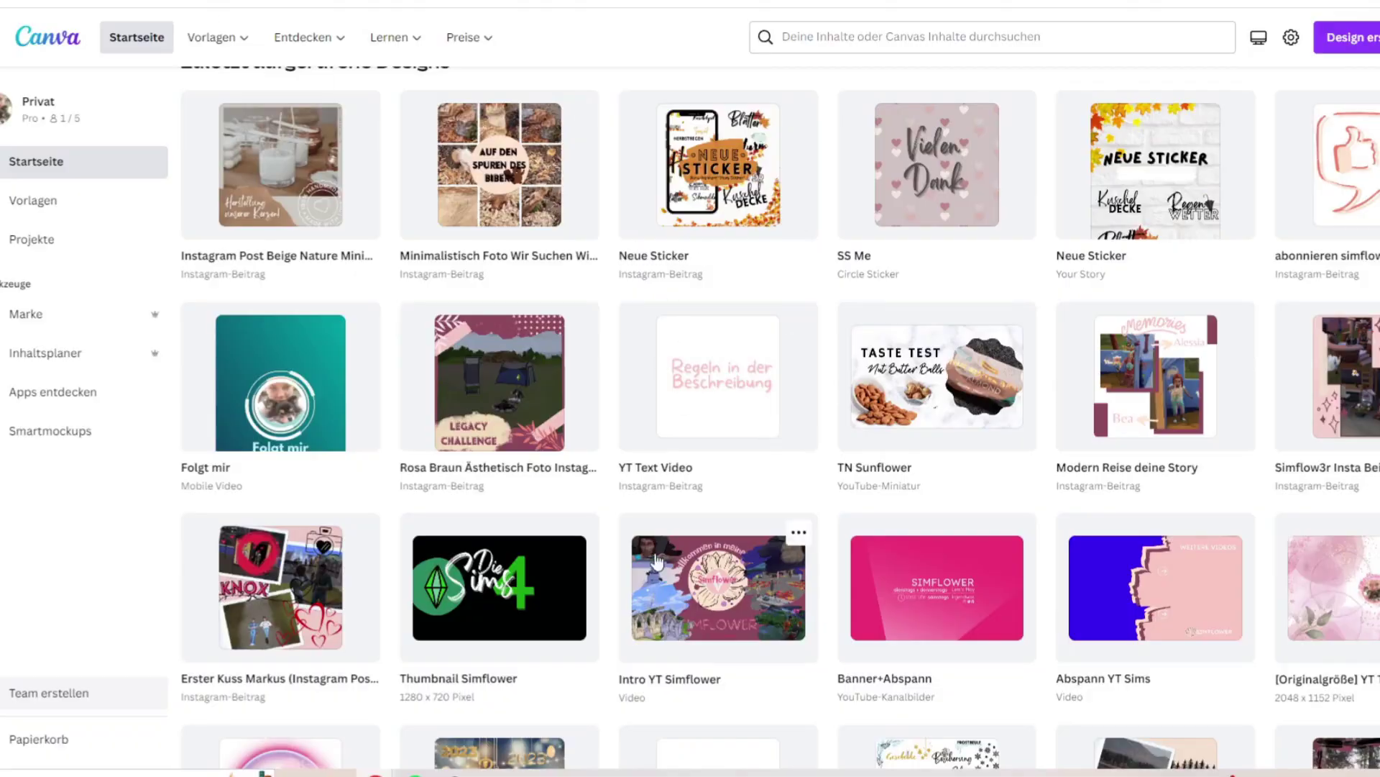
{"action": "left_click", "coordinate": [656, 561]}
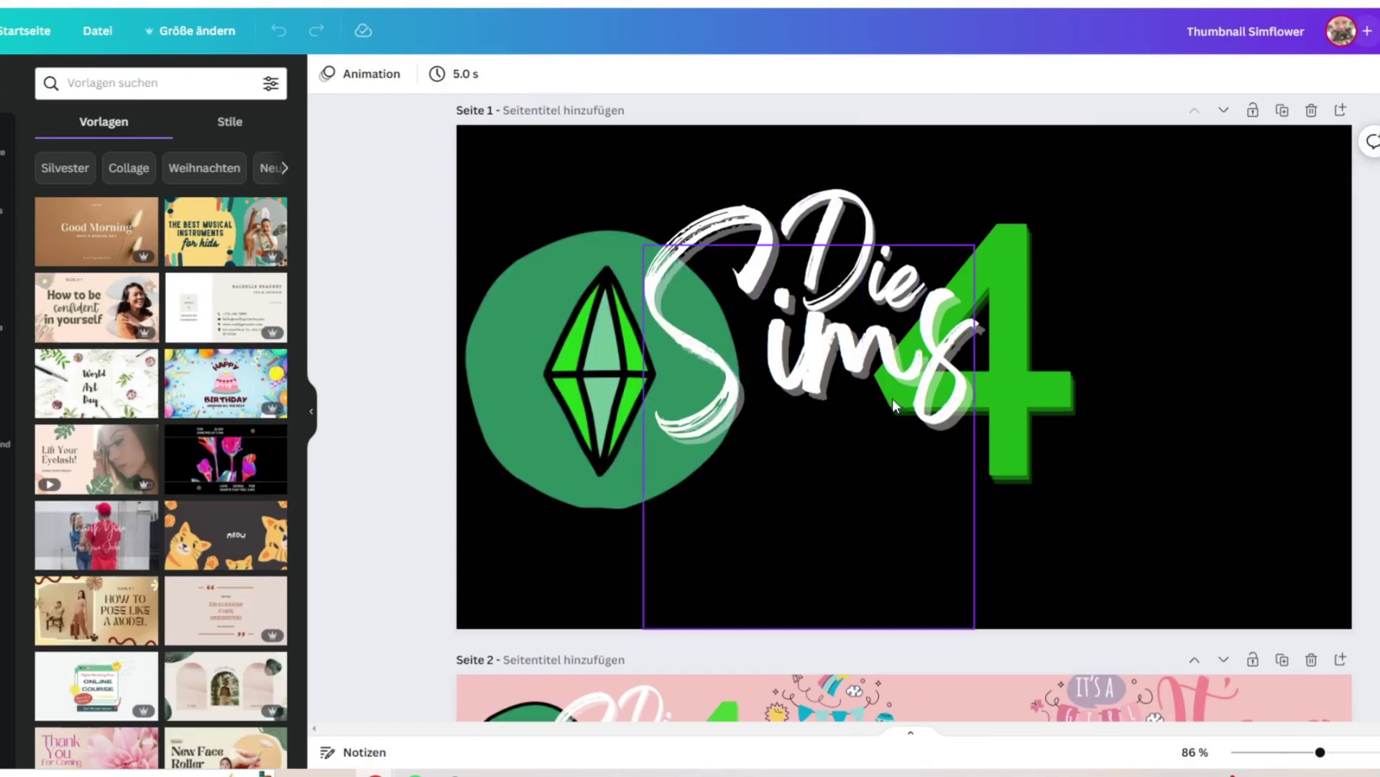
- Examine the Sims 4 logo on page 1 and the thumbnail designs on the following pages
{"action": "left_click", "coordinate": [503, 394]}
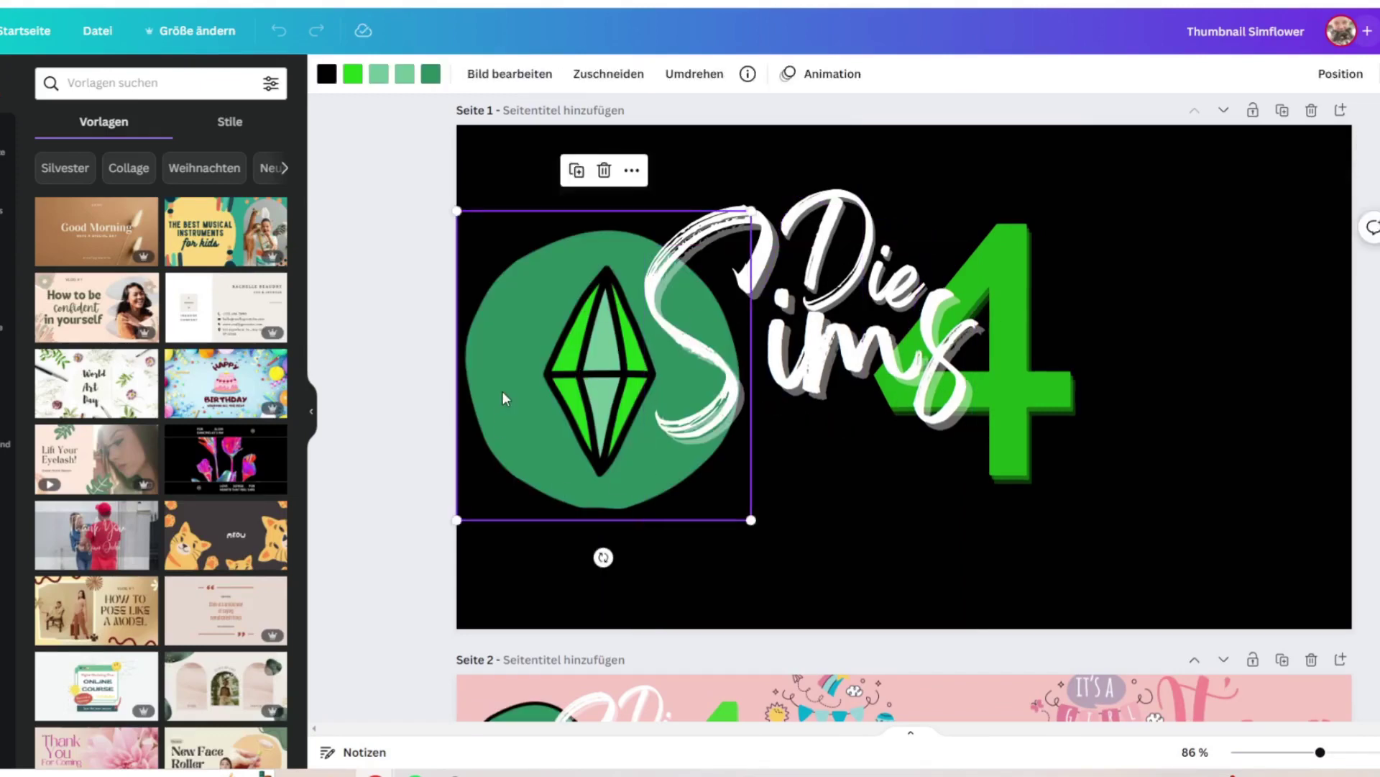
{"action": "scroll", "coordinate": [625, 343], "scroll_direction": "down", "scroll_amount": 3}
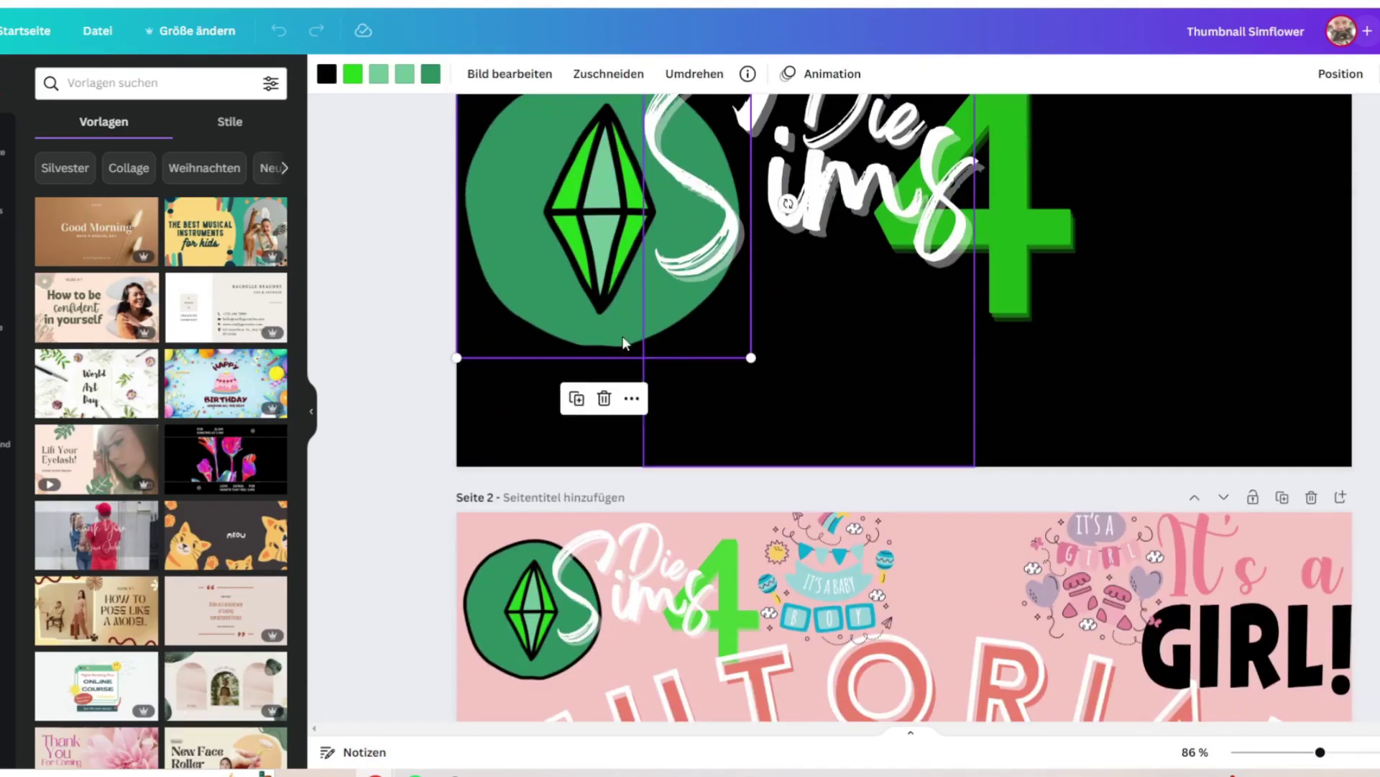
{"action": "scroll", "coordinate": [767, 320], "scroll_direction": "up", "scroll_amount": 2}
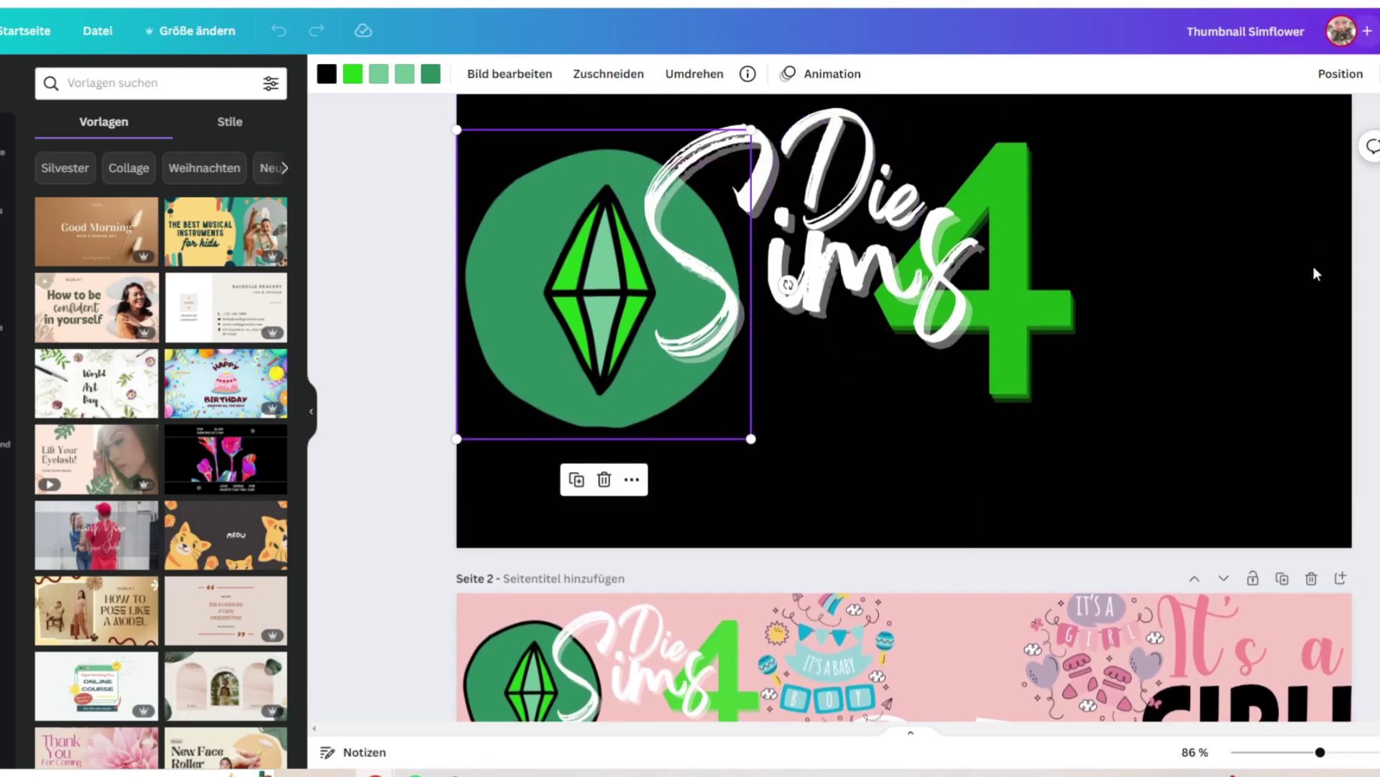
{"action": "scroll", "coordinate": [1314, 272], "scroll_direction": "down", "scroll_amount": 4}
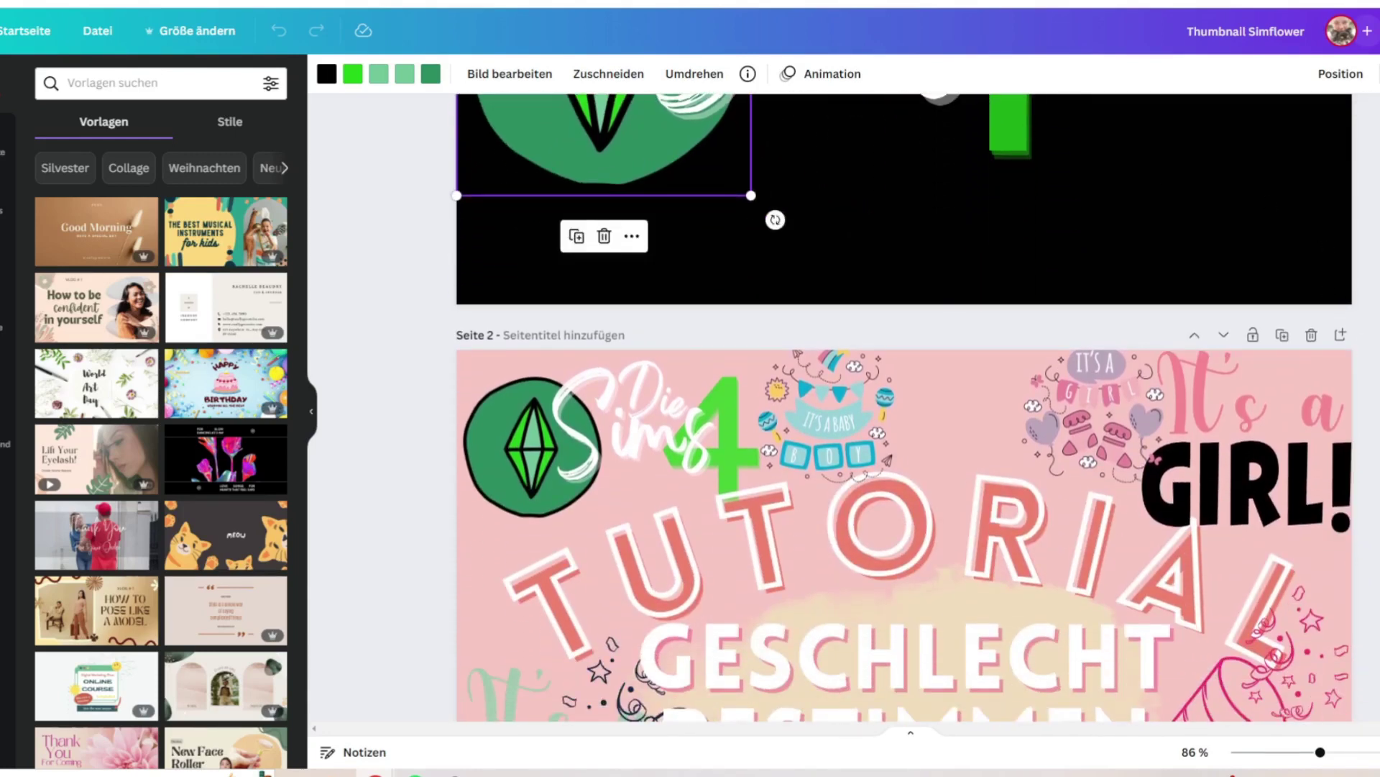
{"action": "scroll", "coordinate": [904, 408], "scroll_direction": "down", "scroll_amount": 7}
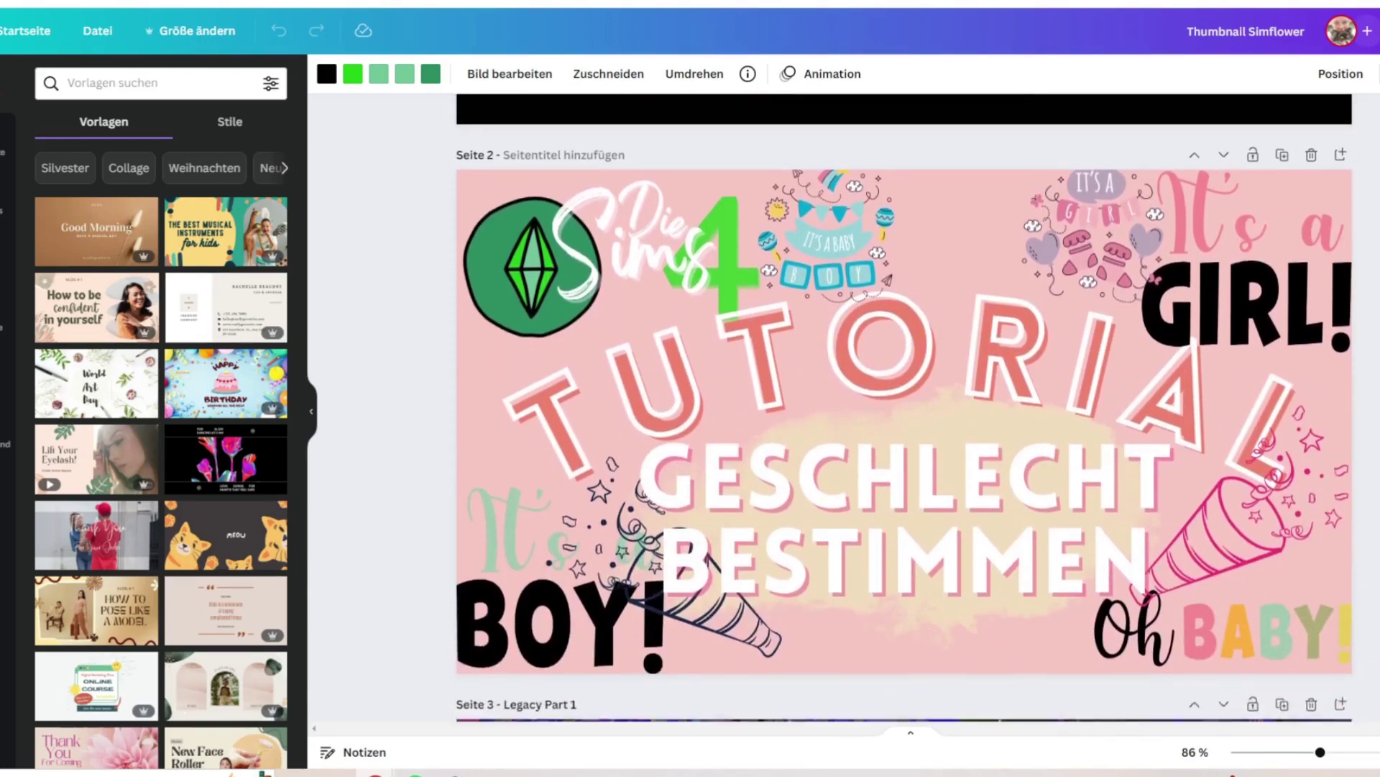
{"action": "scroll", "coordinate": [1269, 702], "scroll_direction": "down", "scroll_amount": 1}
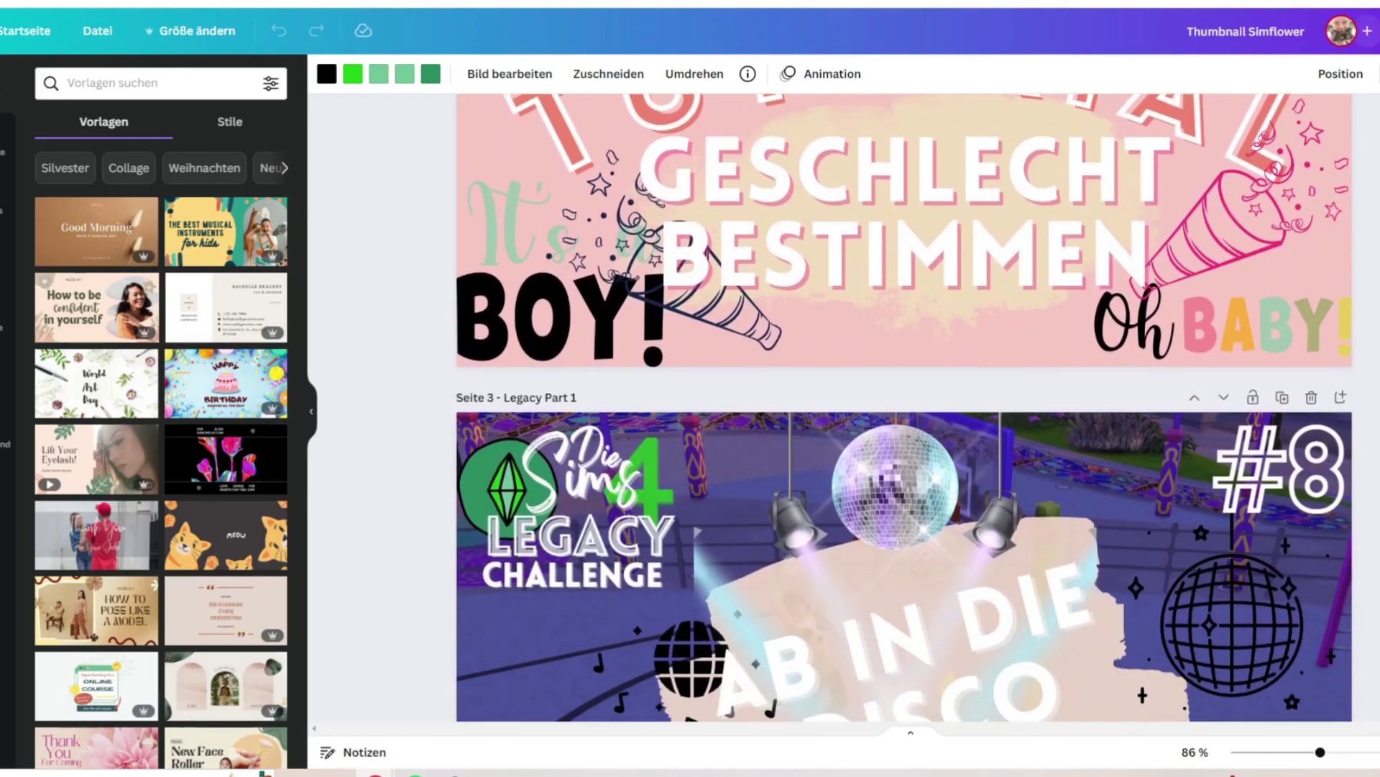
- Look through the remaining thumbnail designs from page 3 to the Vampir Mom Challenge on page 6
{"action": "scroll", "coordinate": [904, 406], "scroll_direction": "down", "scroll_amount": 3}
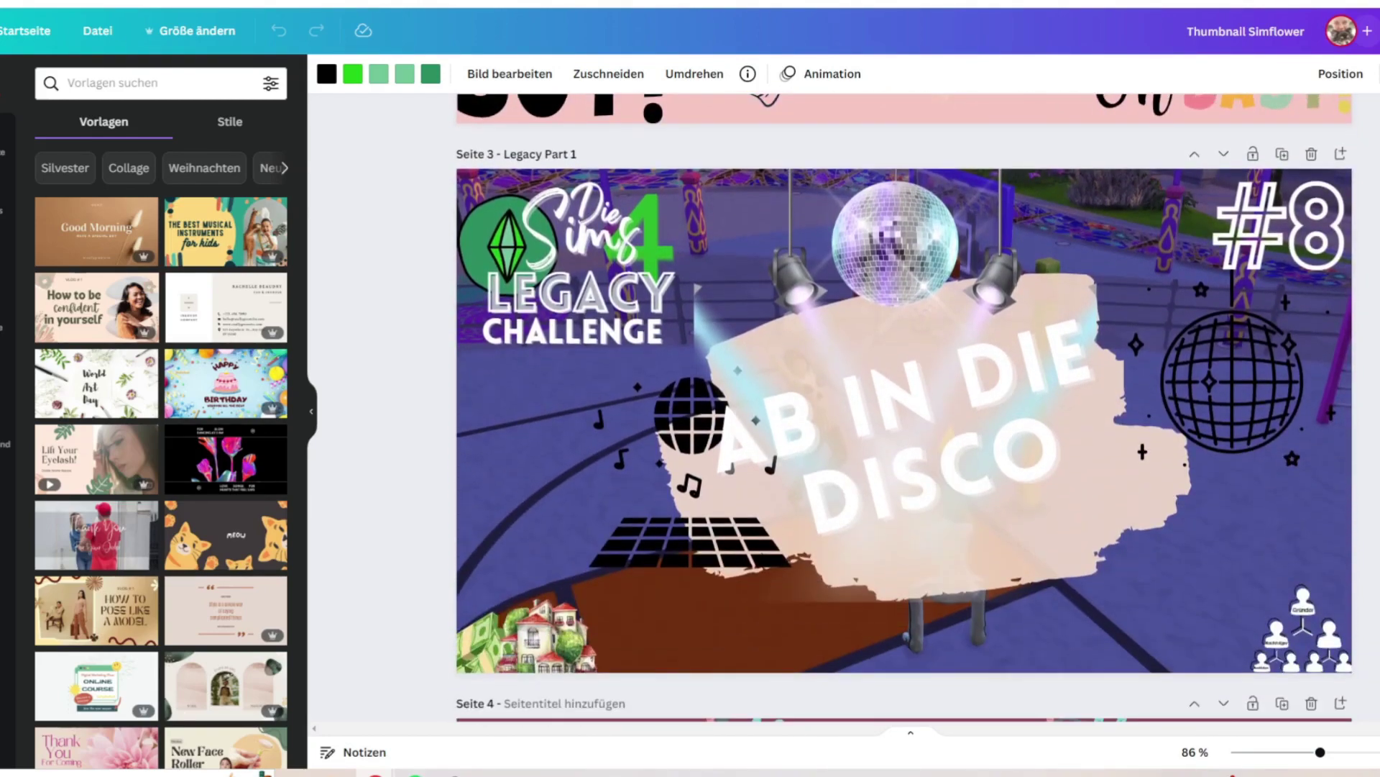
{"action": "scroll", "coordinate": [904, 408], "scroll_direction": "down", "scroll_amount": 18}
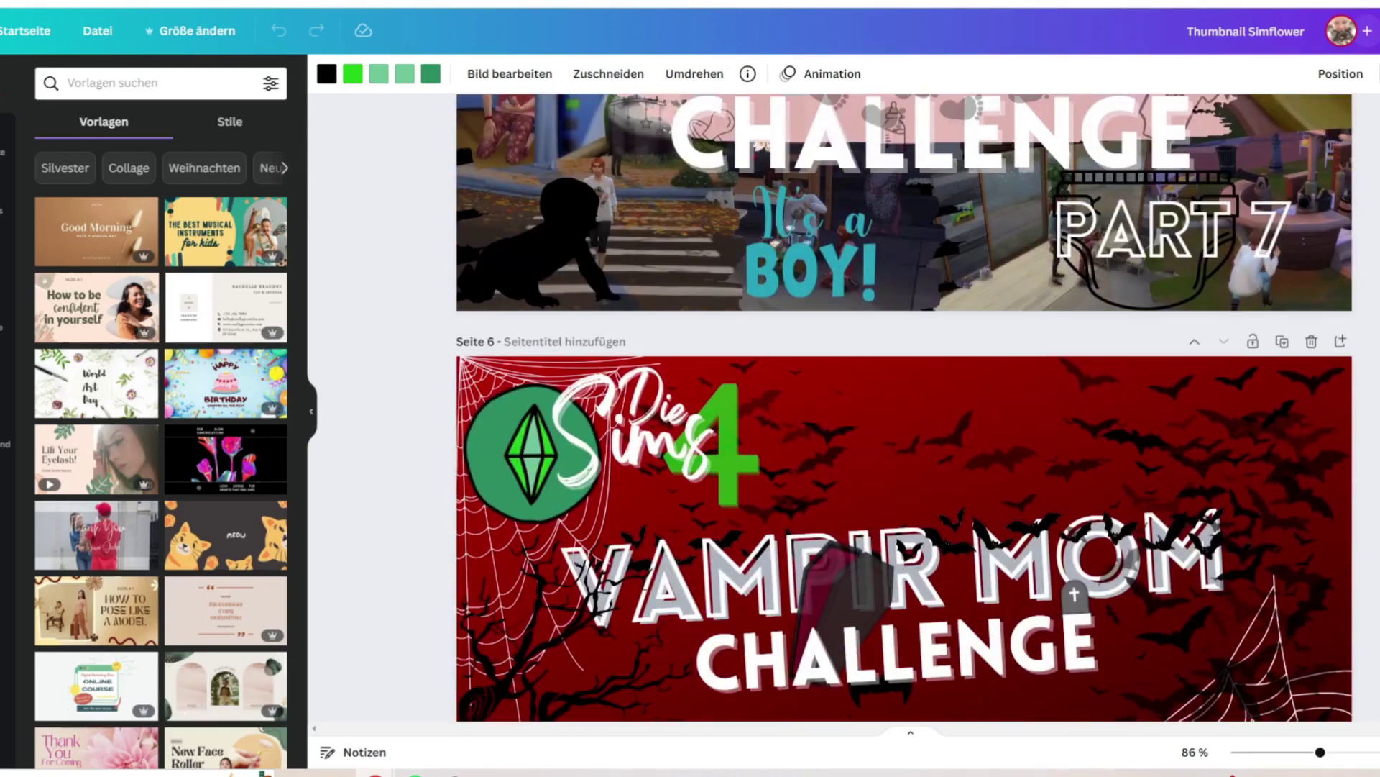
{"action": "scroll", "coordinate": [904, 407], "scroll_direction": "up", "scroll_amount": 4}
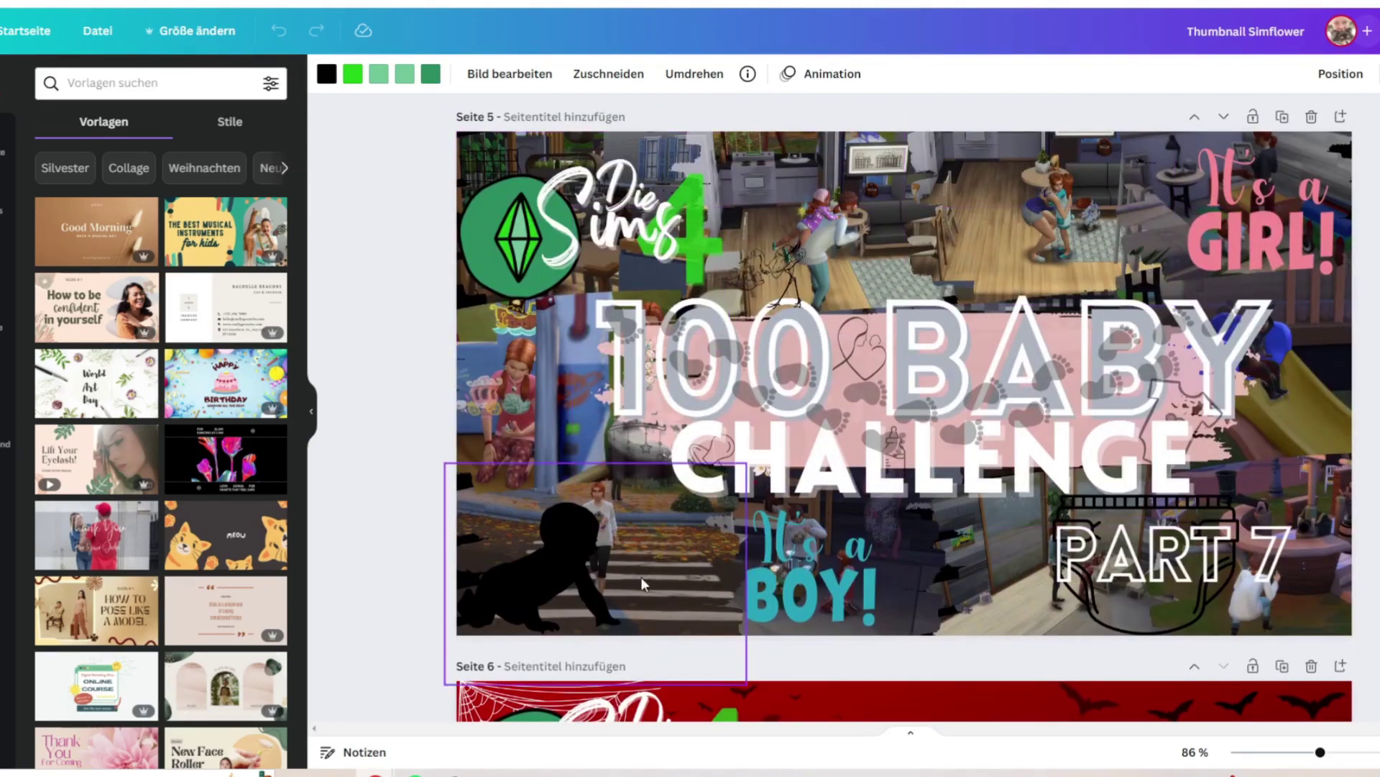
- Apply the Mosaic colour effect to the dining-room photo beside "It's a Girl!" on page 5
{"action": "left_click", "coordinate": [1047, 192]}
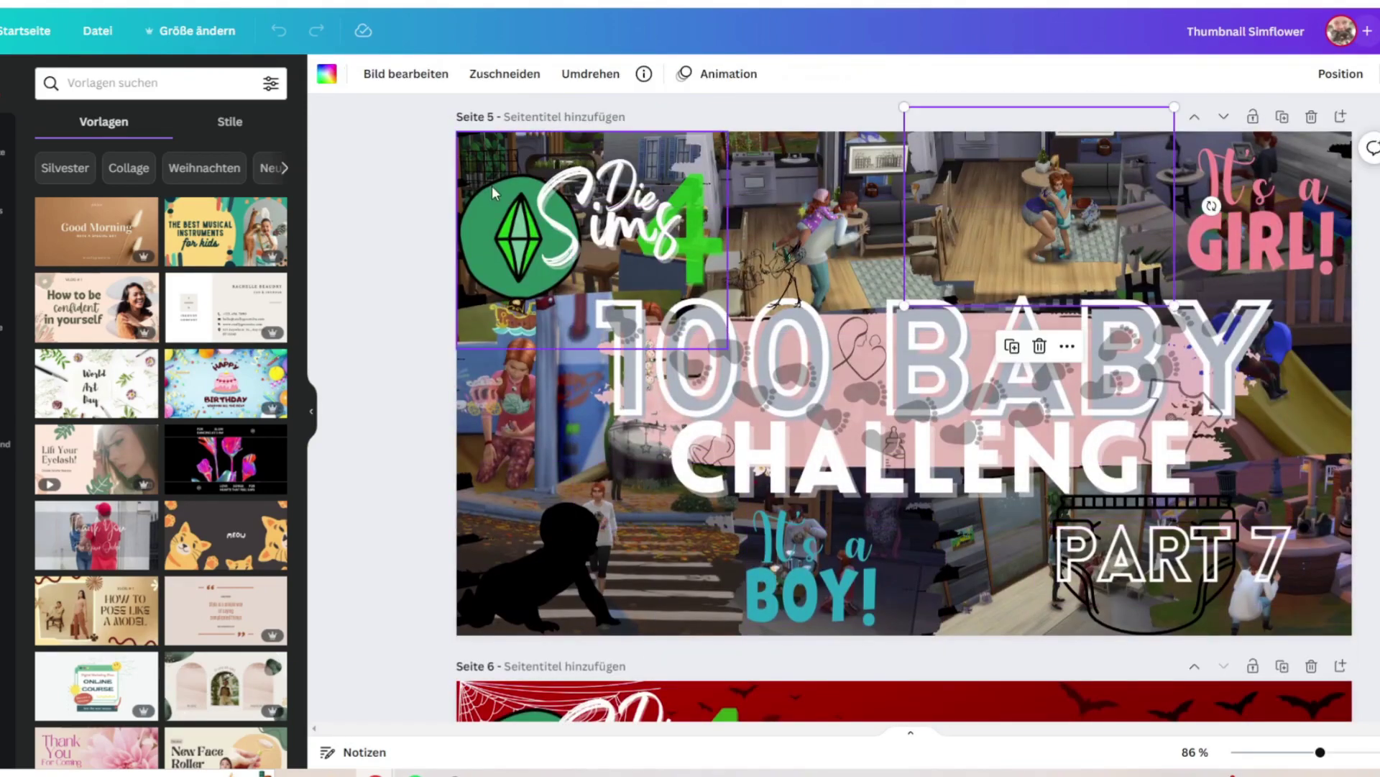
{"action": "left_click", "coordinate": [379, 79]}
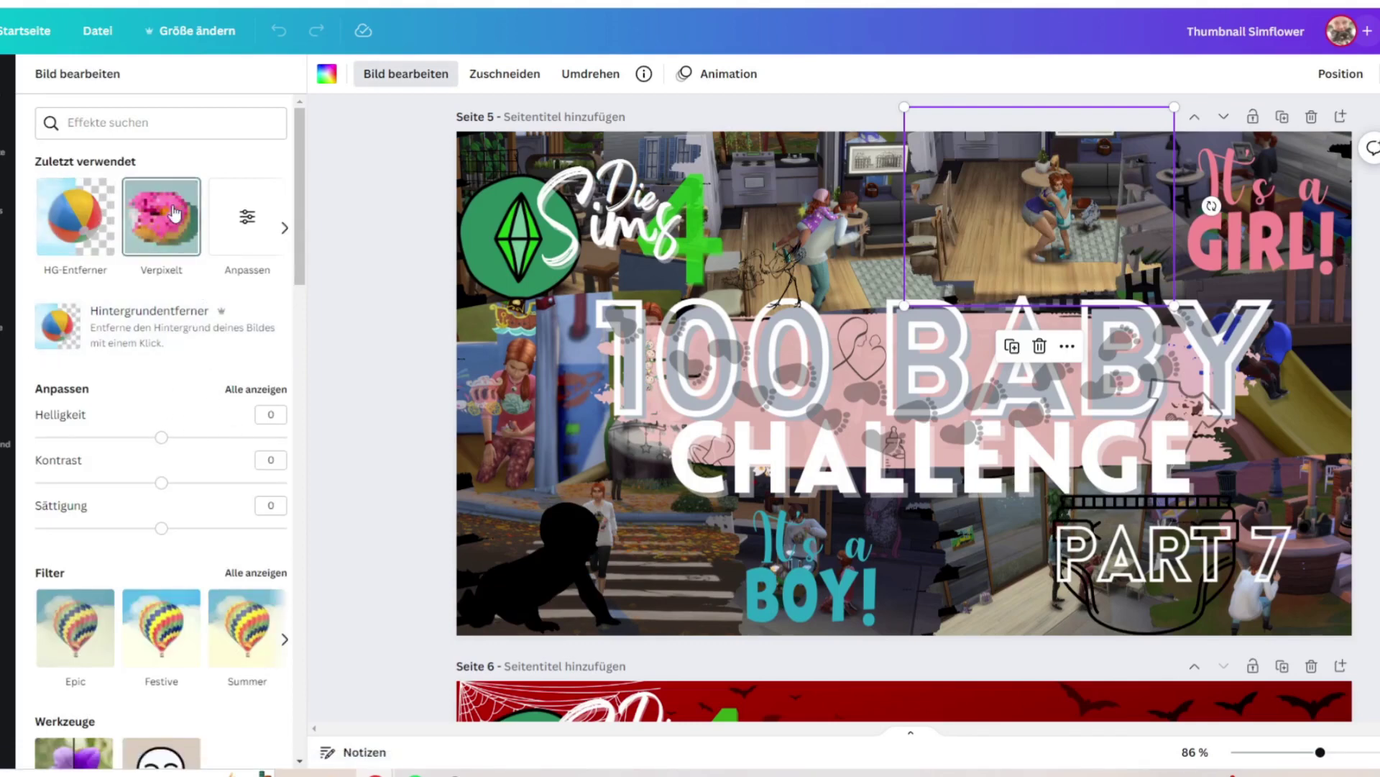
{"action": "scroll", "coordinate": [173, 359], "scroll_direction": "down", "scroll_amount": 3}
{"action": "scroll", "coordinate": [180, 399], "scroll_direction": "down", "scroll_amount": 2}
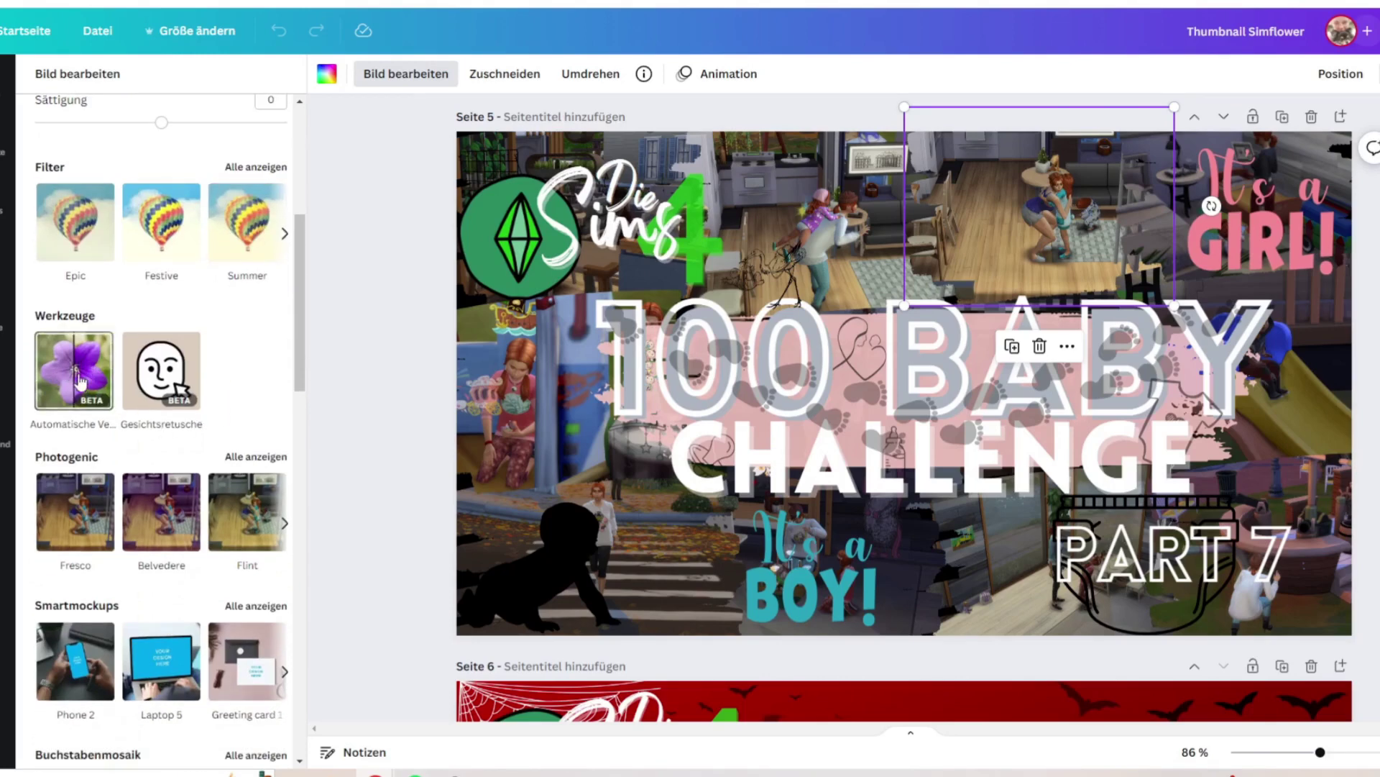
{"action": "scroll", "coordinate": [208, 363], "scroll_direction": "down", "scroll_amount": 1}
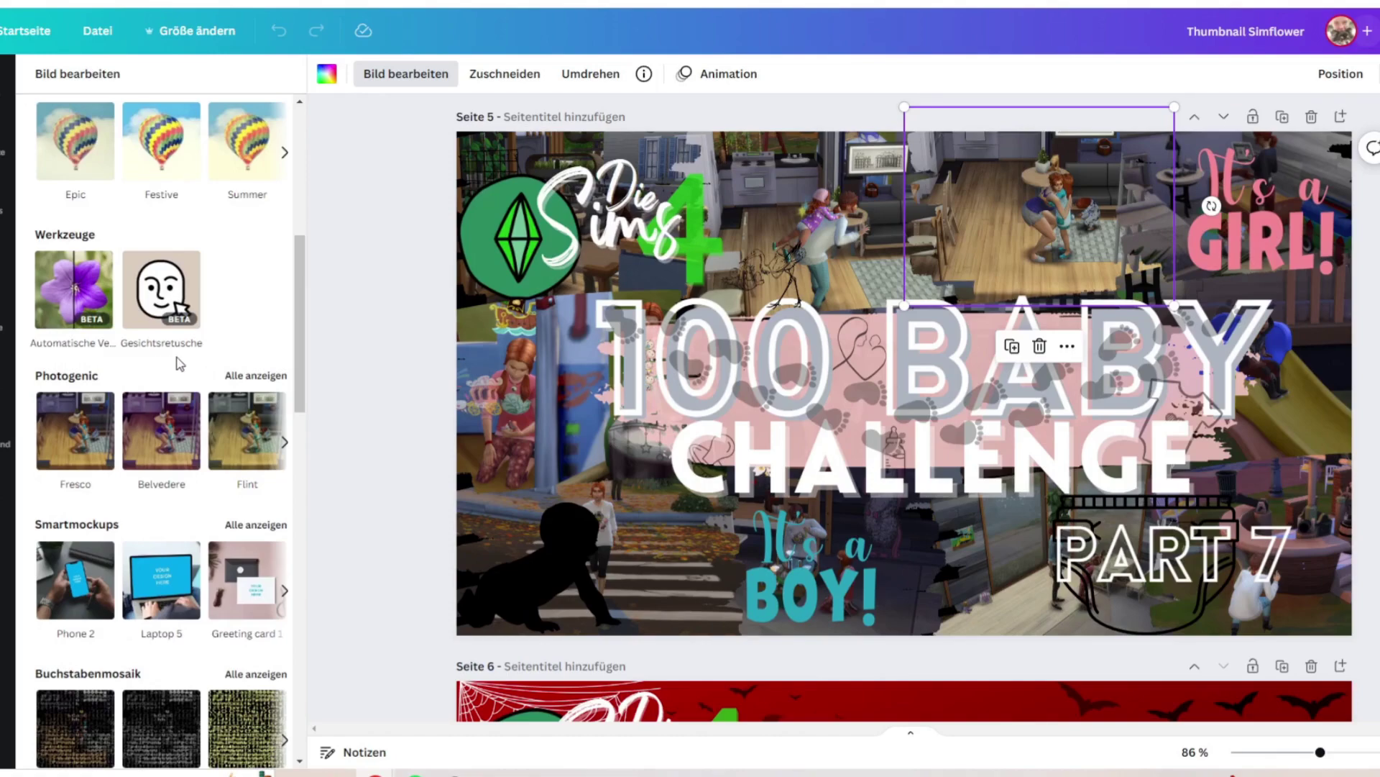
{"action": "scroll", "coordinate": [179, 363], "scroll_direction": "down", "scroll_amount": 5}
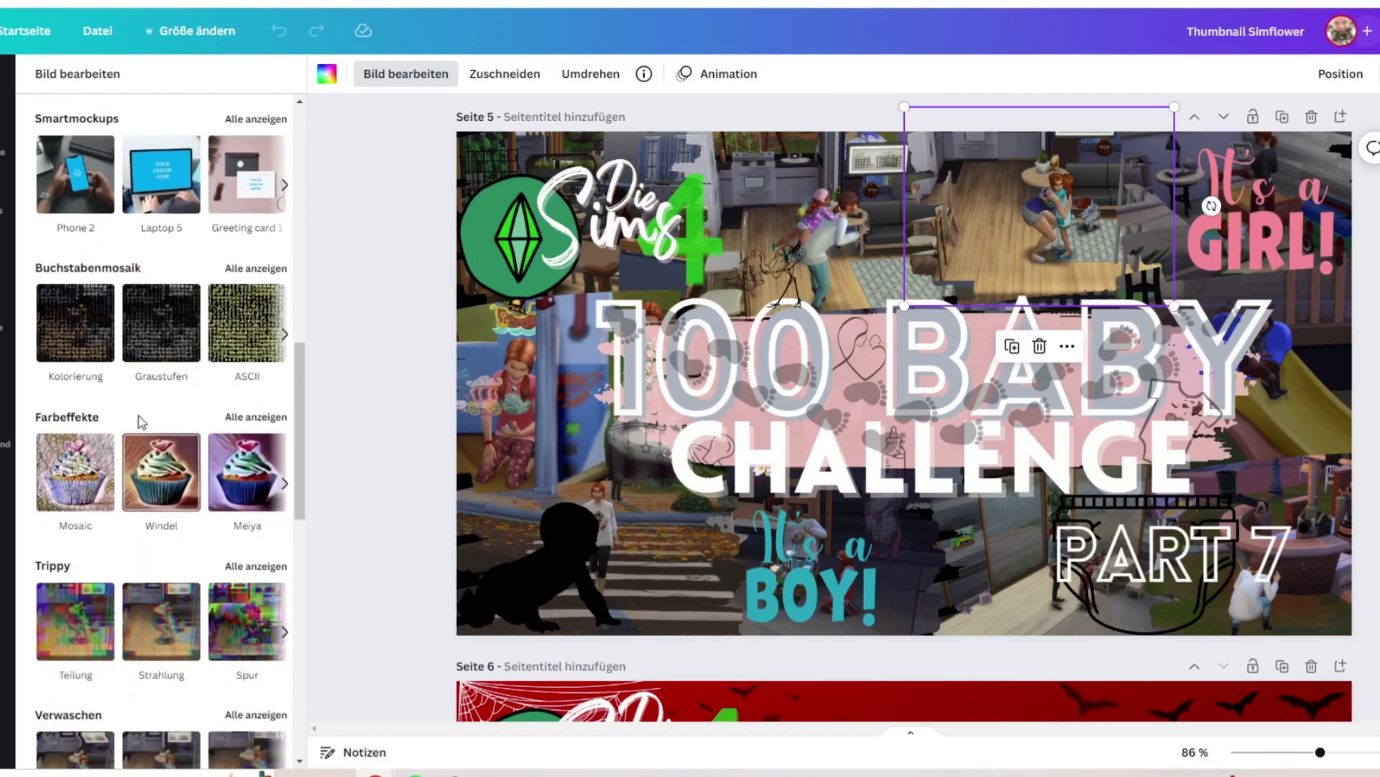
{"action": "scroll", "coordinate": [78, 455], "scroll_direction": "down", "scroll_amount": 1}
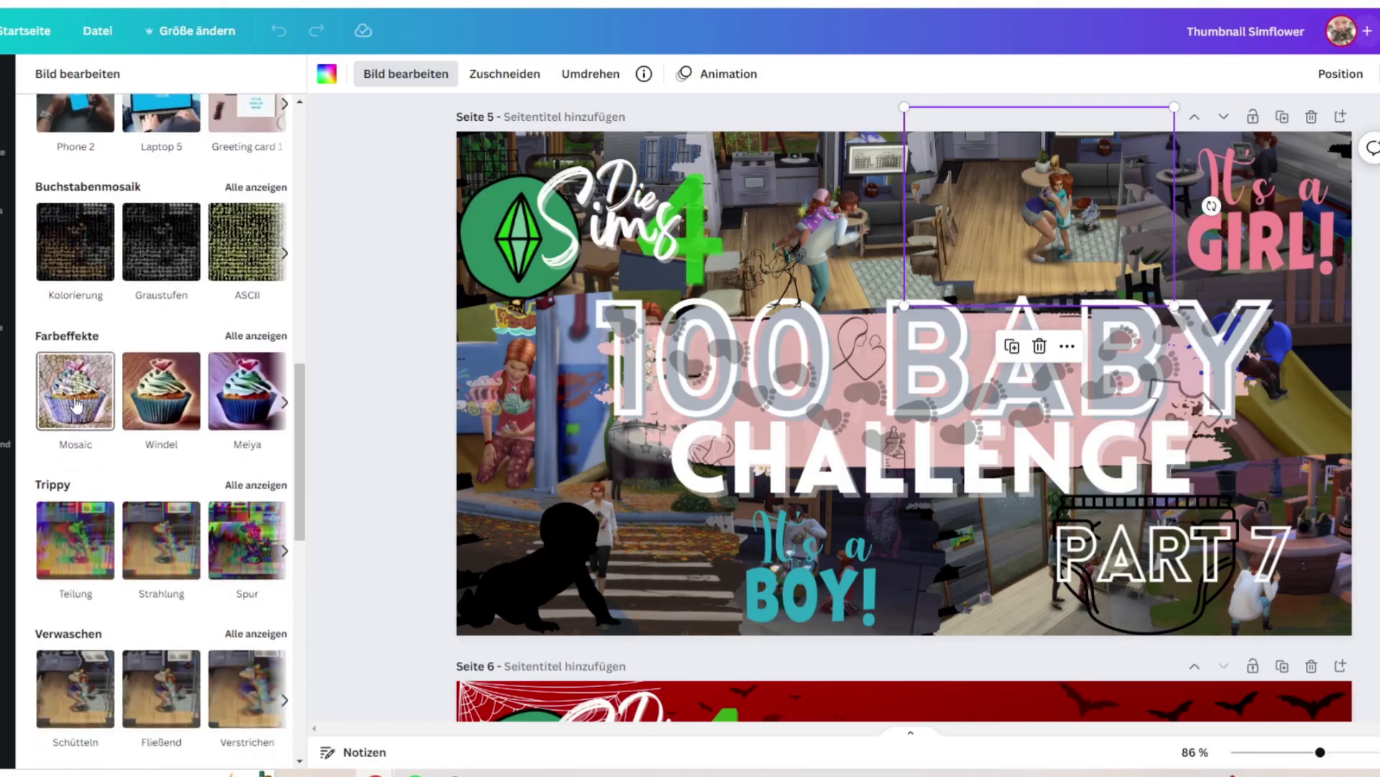
{"action": "left_click", "coordinate": [75, 406]}
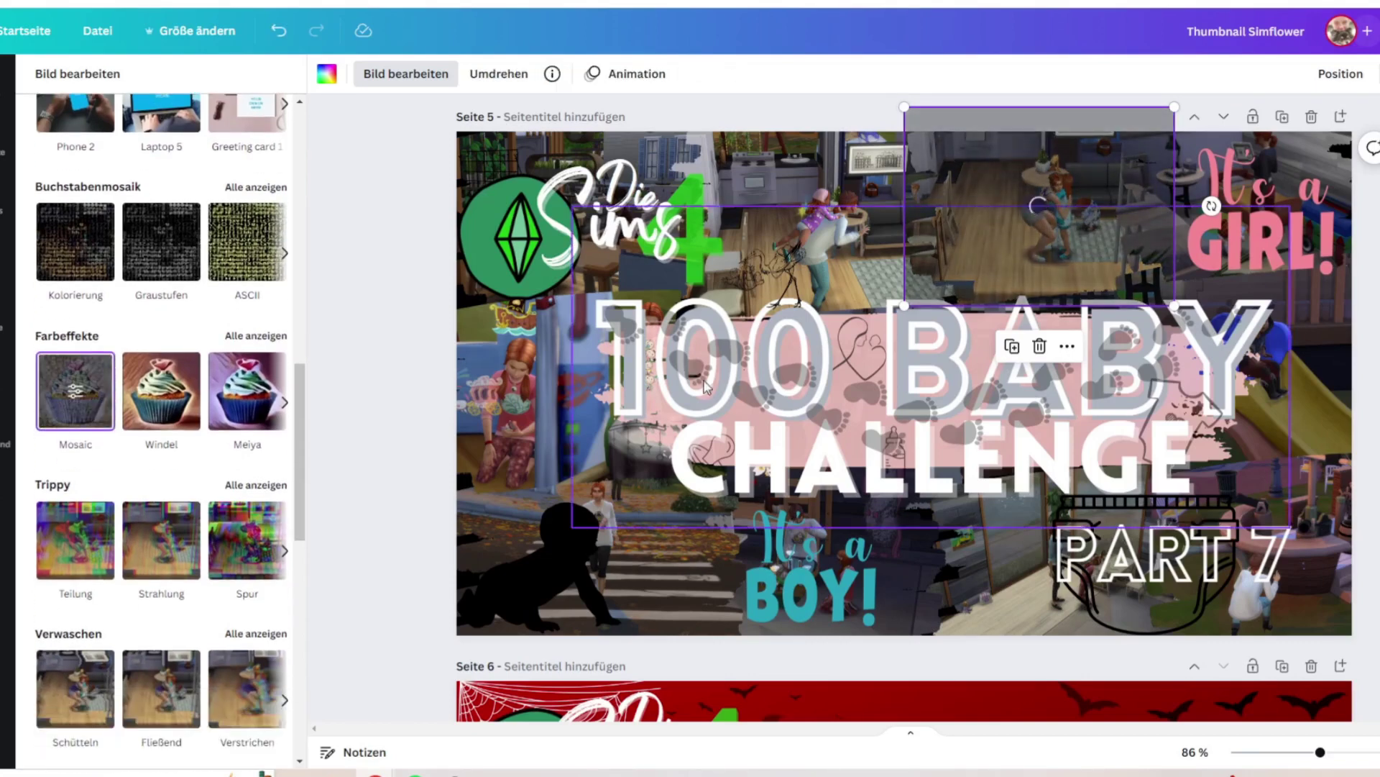
- Examine the further image effects, including the Trippy, Verwaschen, Verpixelt, Screen and Scheiben groups
{"action": "scroll", "coordinate": [110, 516], "scroll_direction": "down", "scroll_amount": 1}
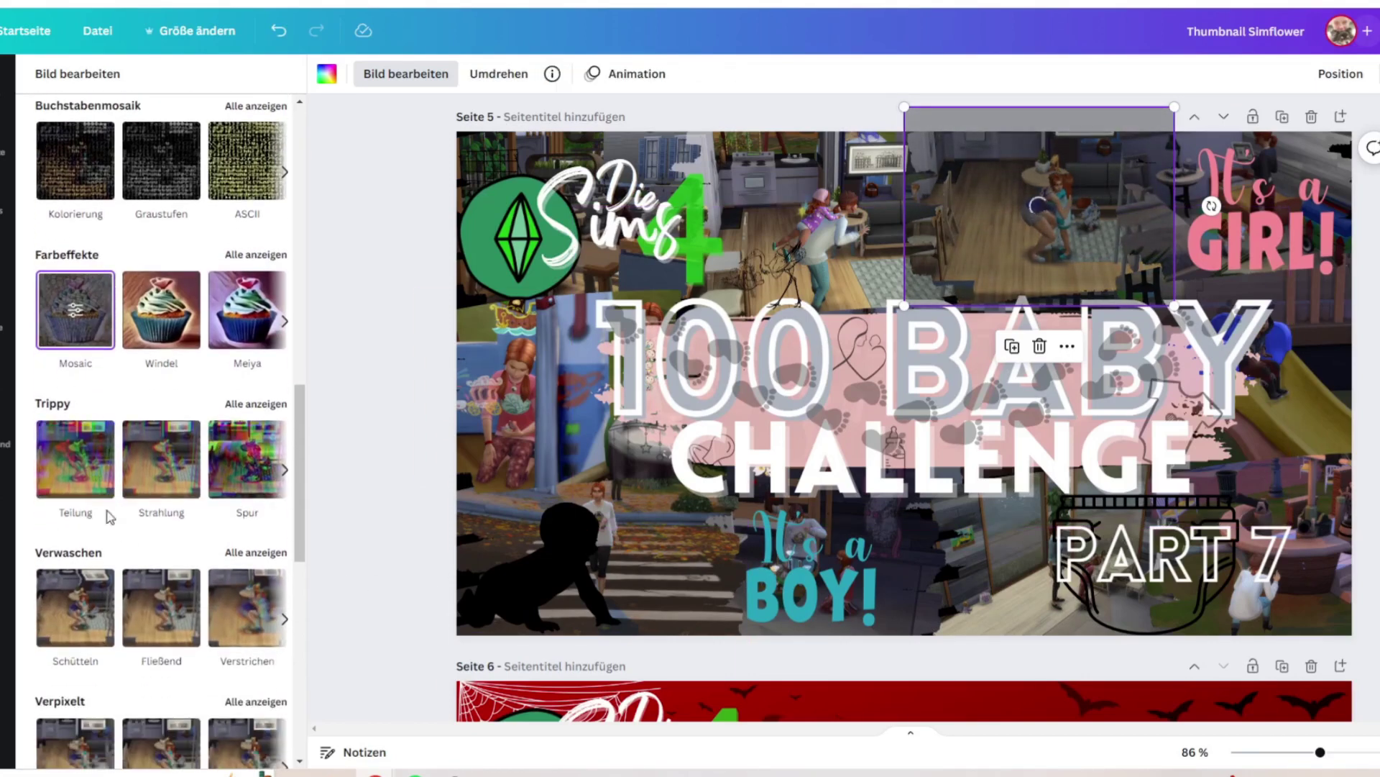
{"action": "scroll", "coordinate": [173, 468], "scroll_direction": "down", "scroll_amount": 4}
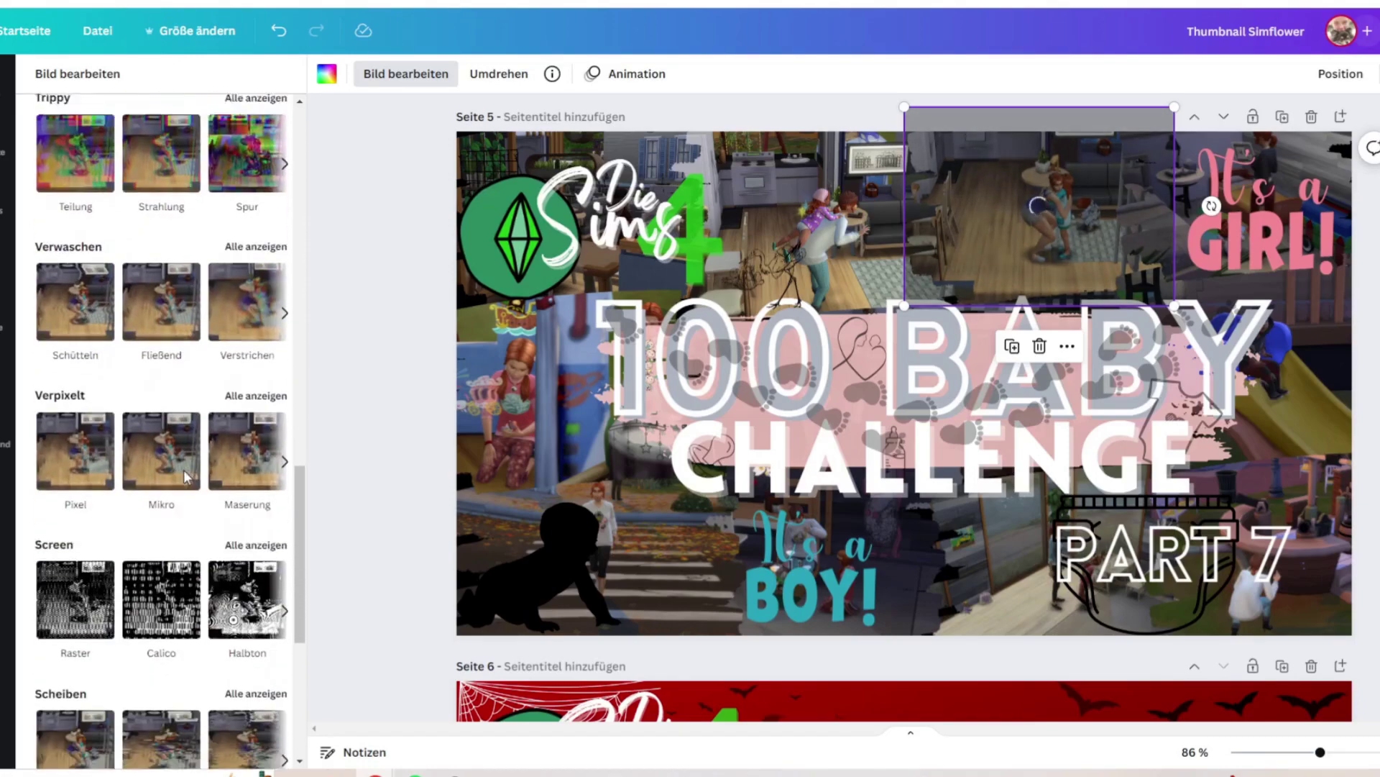
{"action": "scroll", "coordinate": [185, 476], "scroll_direction": "down", "scroll_amount": 5}
{"action": "scroll", "coordinate": [259, 438], "scroll_direction": "up", "scroll_amount": 5}
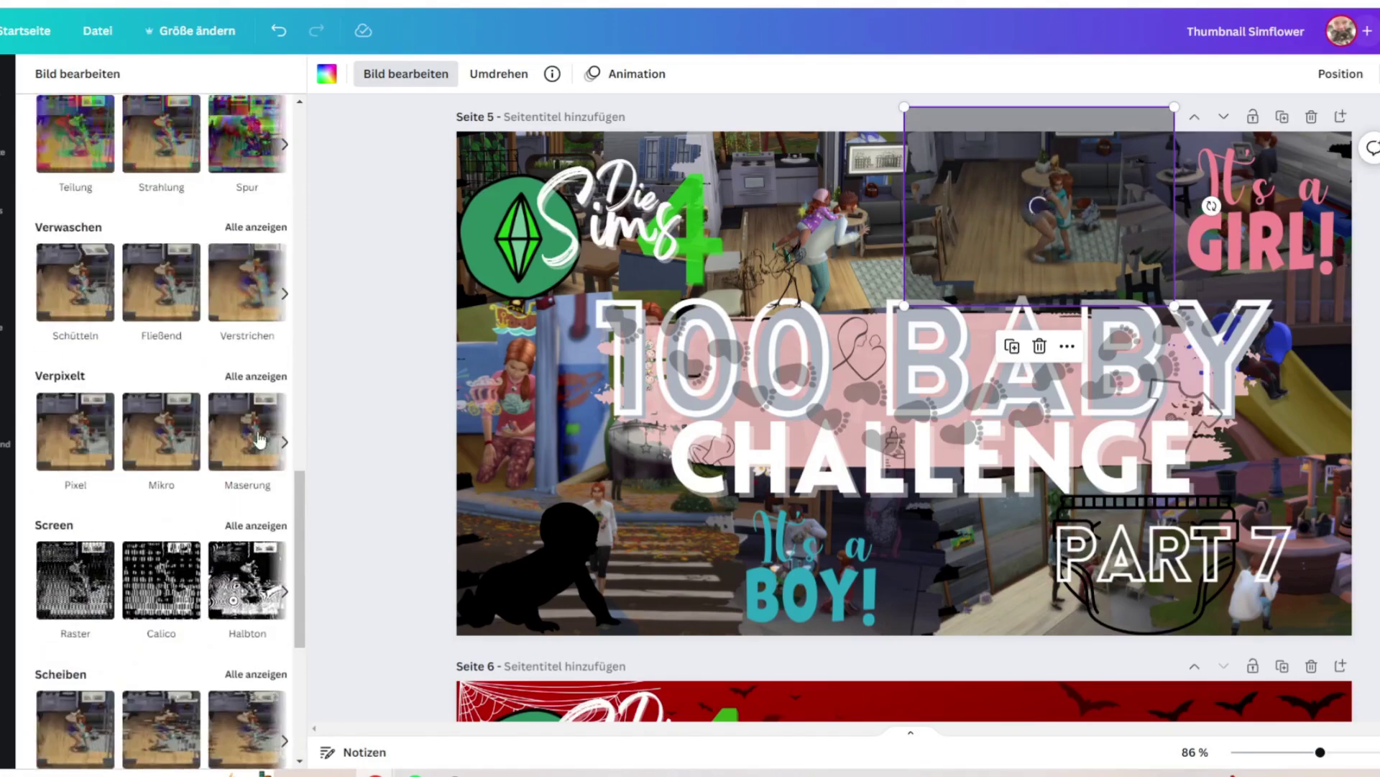